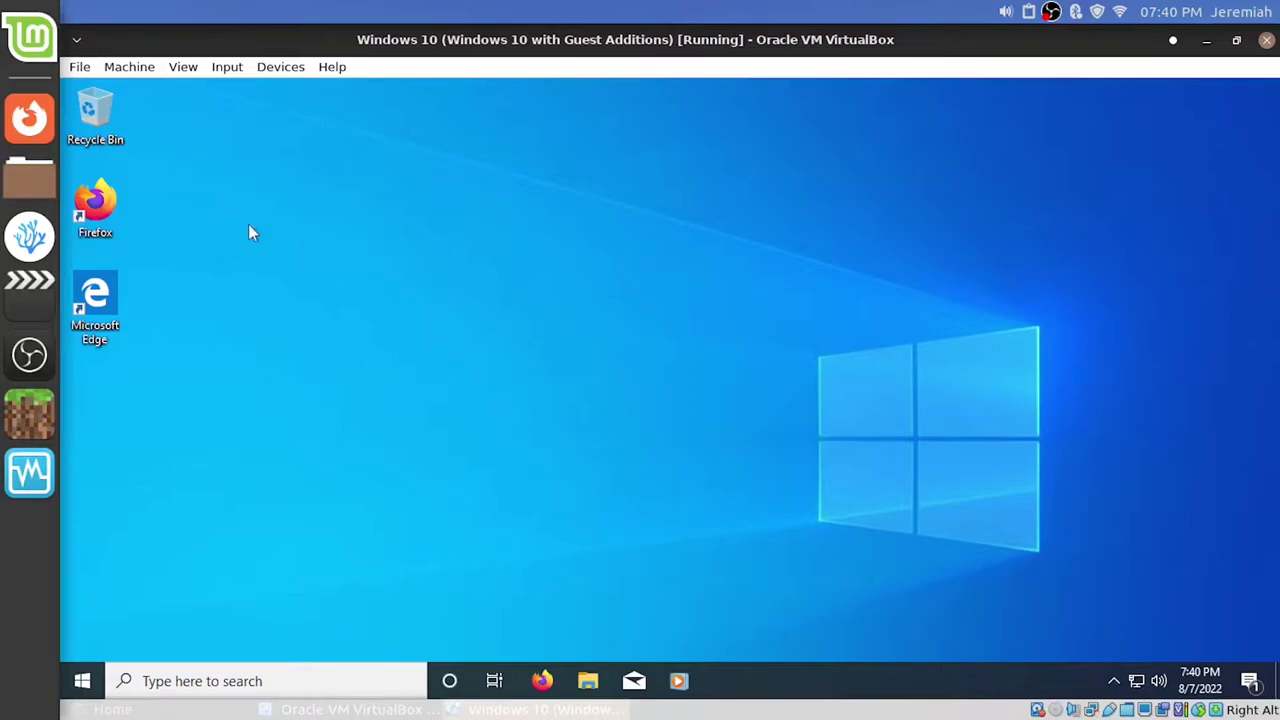
Open System Configuration by running msconfig.
double_click(114, 224)
key(super+r)
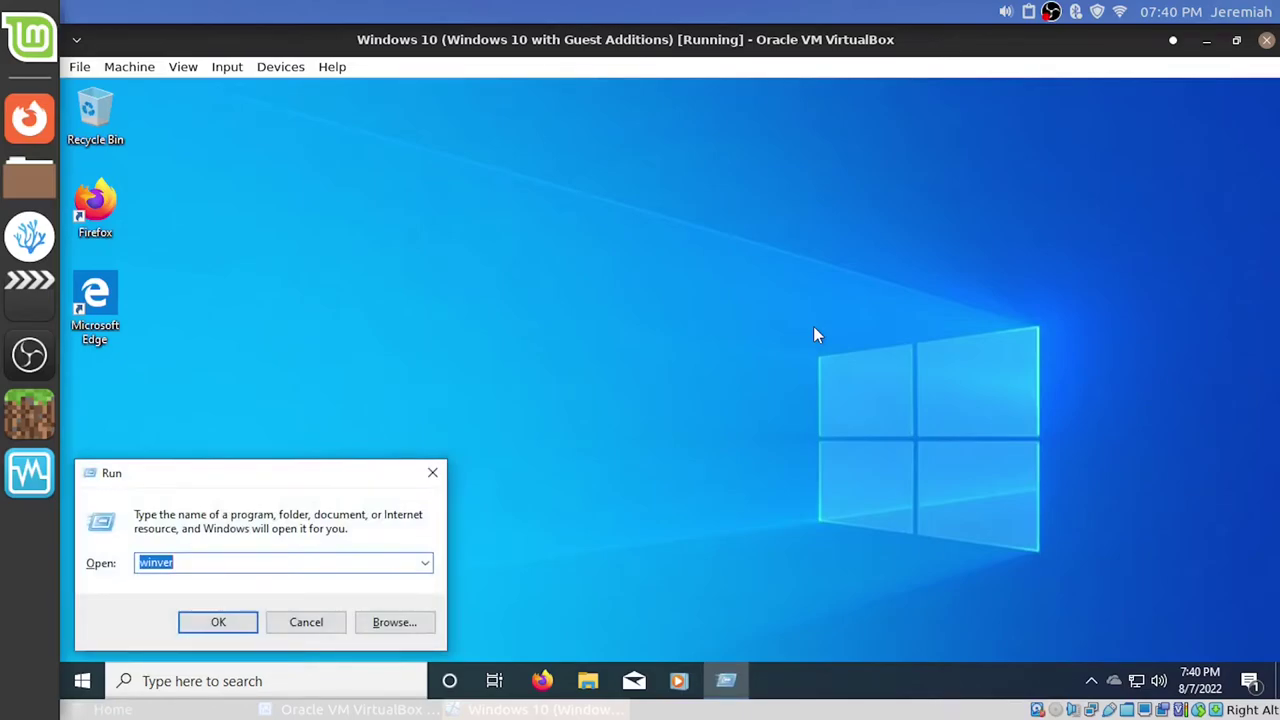
text(msconfig)
key(Return)
key(Return)
text(msconfig)
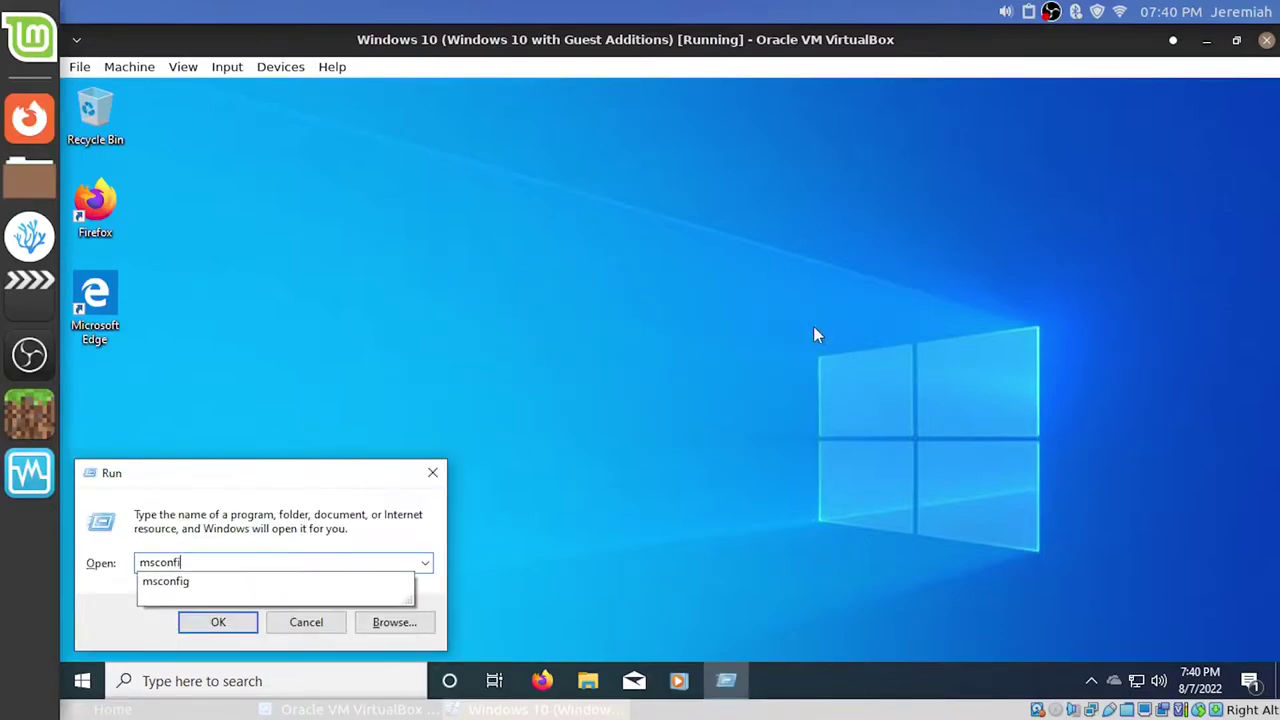
key(Return)
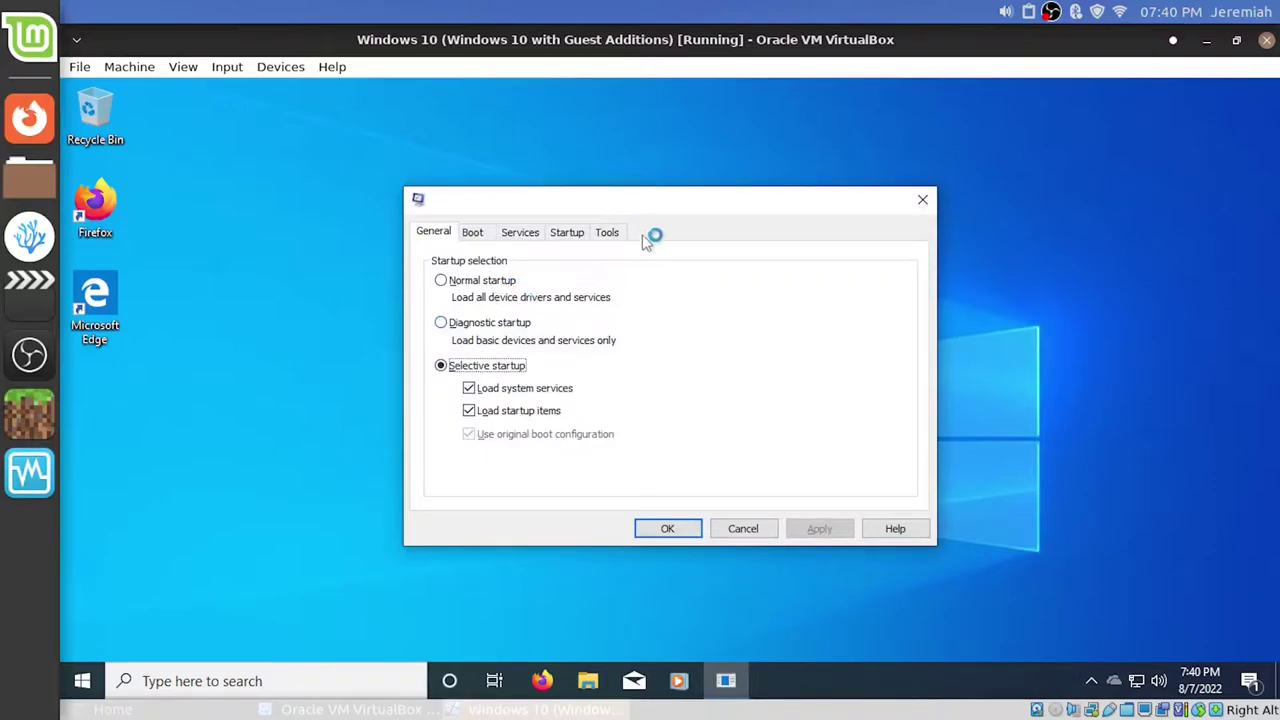
drag(651, 208, 681, 235)
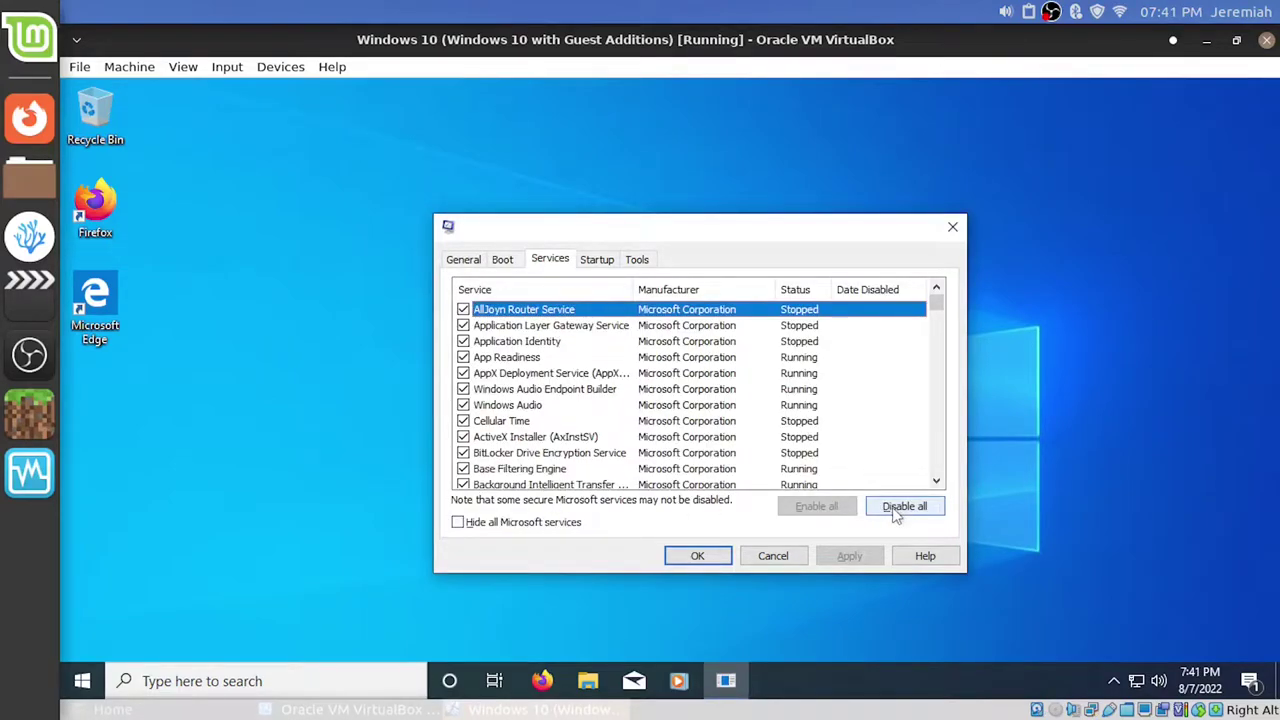
Disable all services in System Configuration and look through the unchecked list.
click(896, 512)
scroll(592, 360, down, 5)
scroll(592, 360, down, 15)
scroll(592, 360, down, 7)
drag(945, 390, 957, 284)
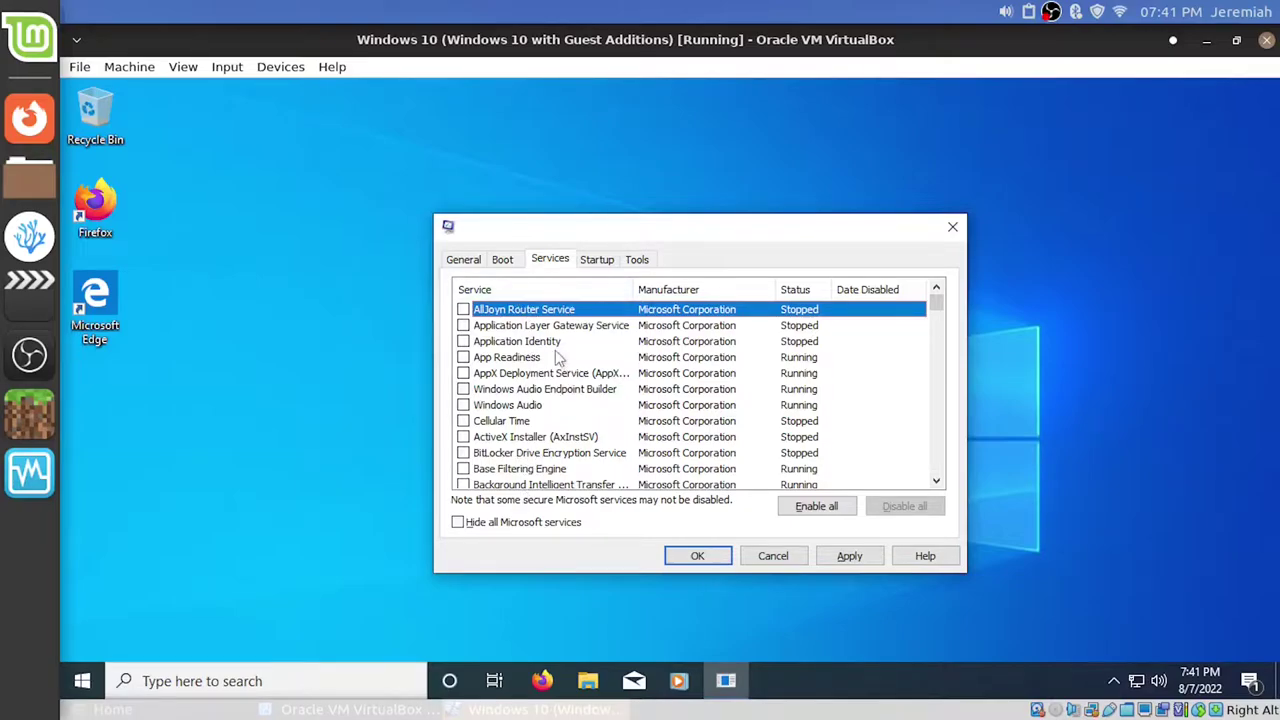
scroll(628, 393, down, 4)
scroll(624, 395, up, 4)
Apply the service changes, close System Configuration and restart the computer.
click(849, 556)
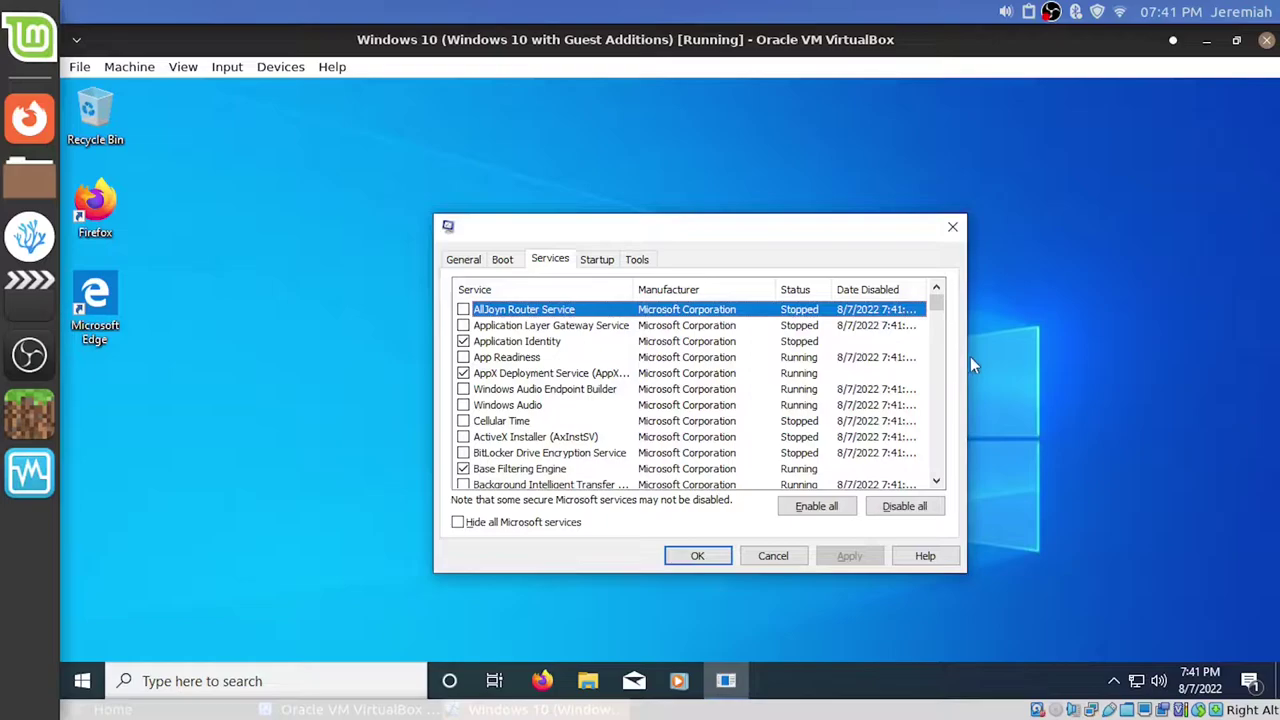
click(695, 556)
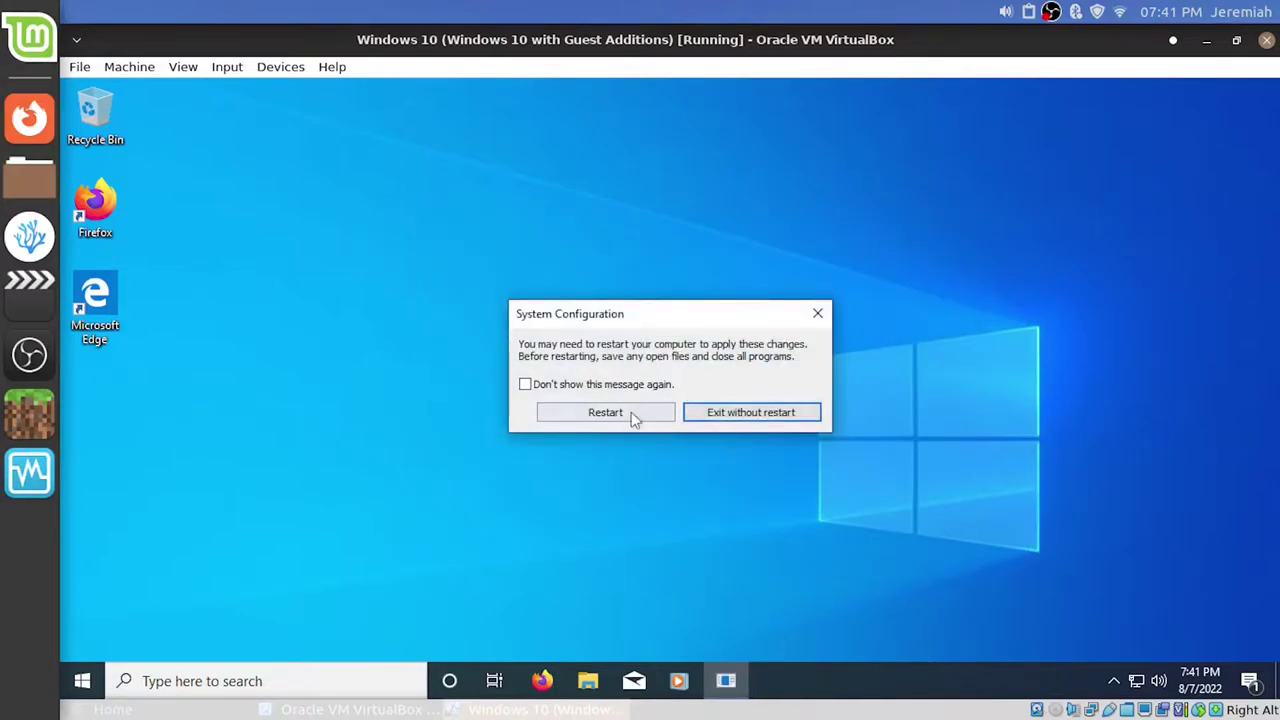
click(631, 413)
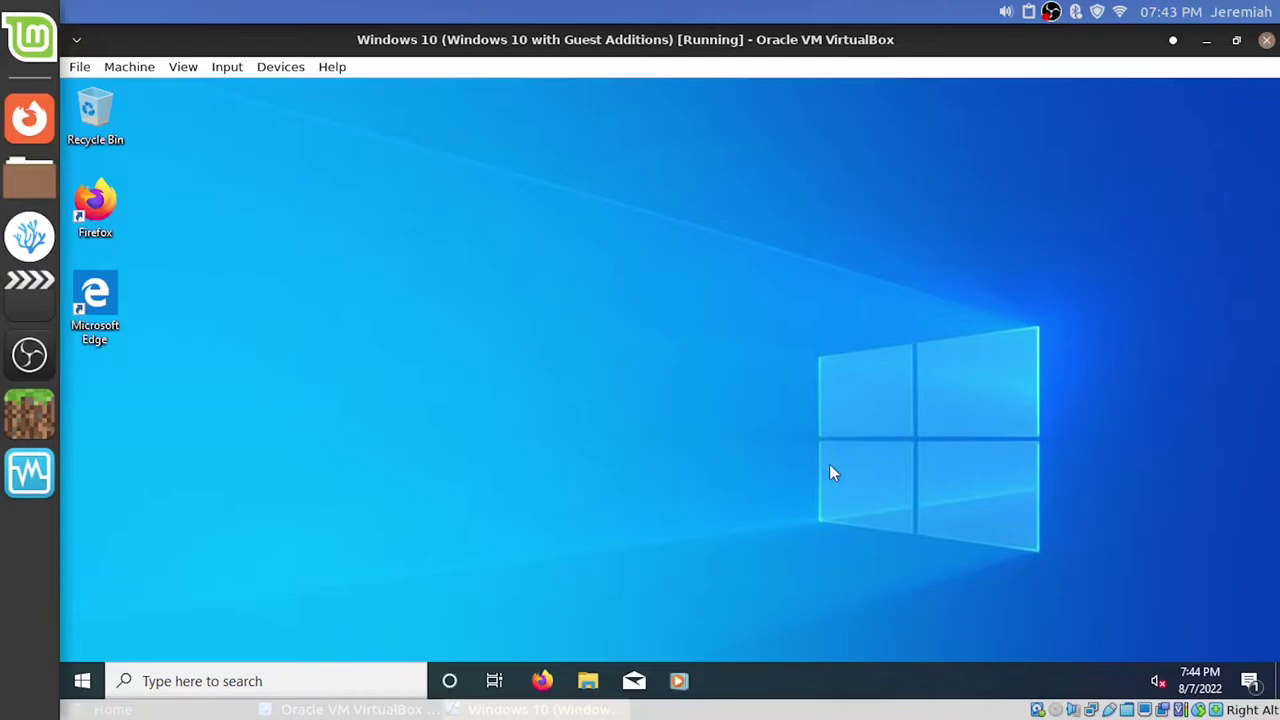
Start the Playing Audio troubleshooter from the sound status and close it during detection.
click(1158, 681)
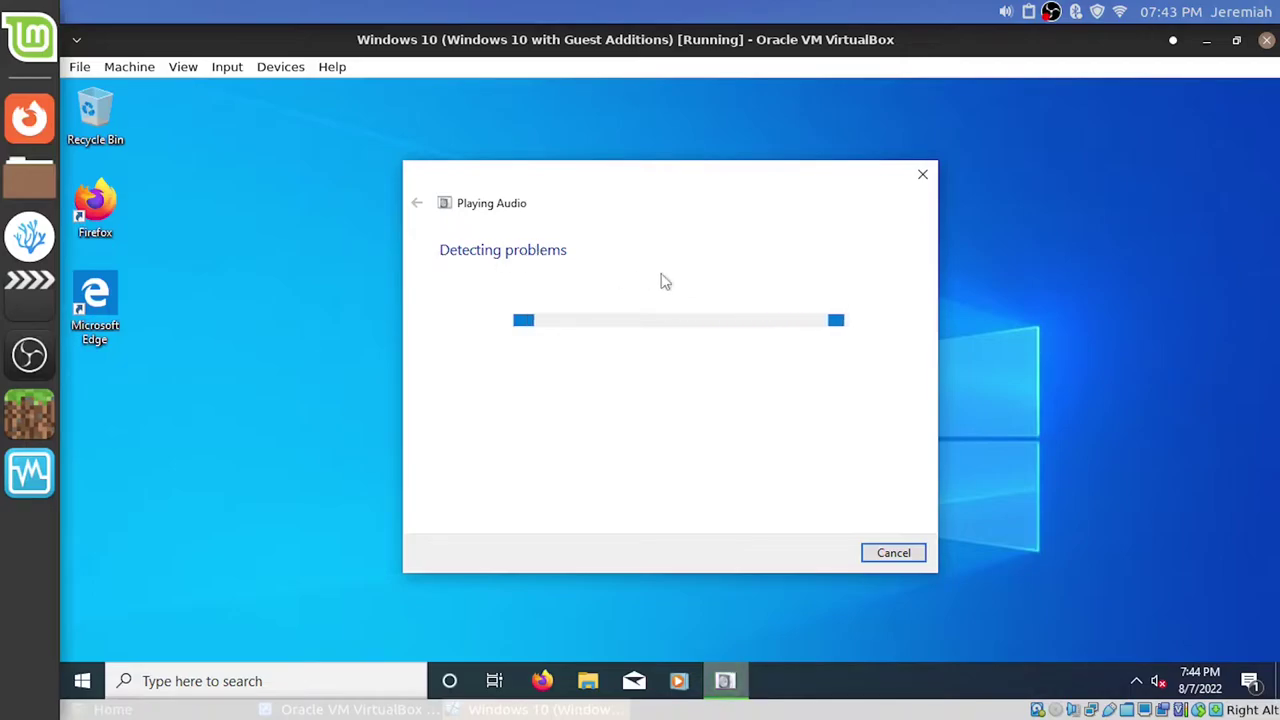
click(922, 174)
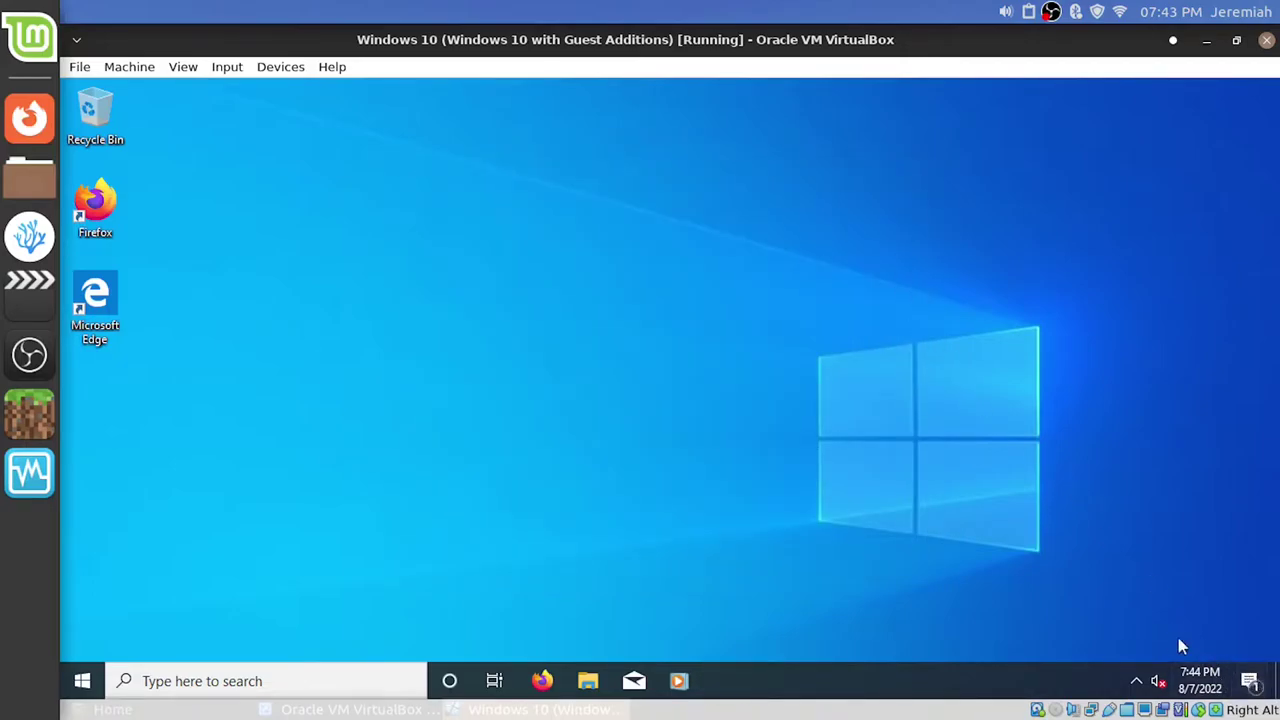
Dismiss the Windows Security notification about updating virus protection and close the notification center.
click(1250, 680)
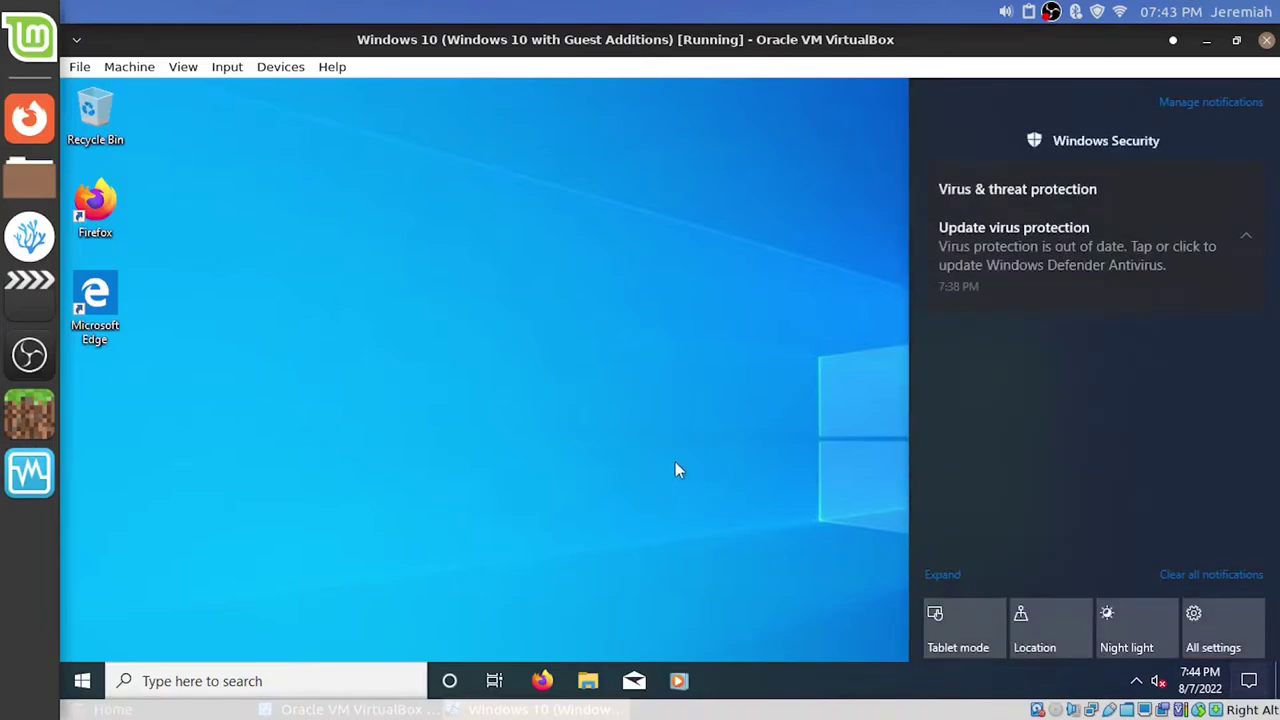
click(1245, 217)
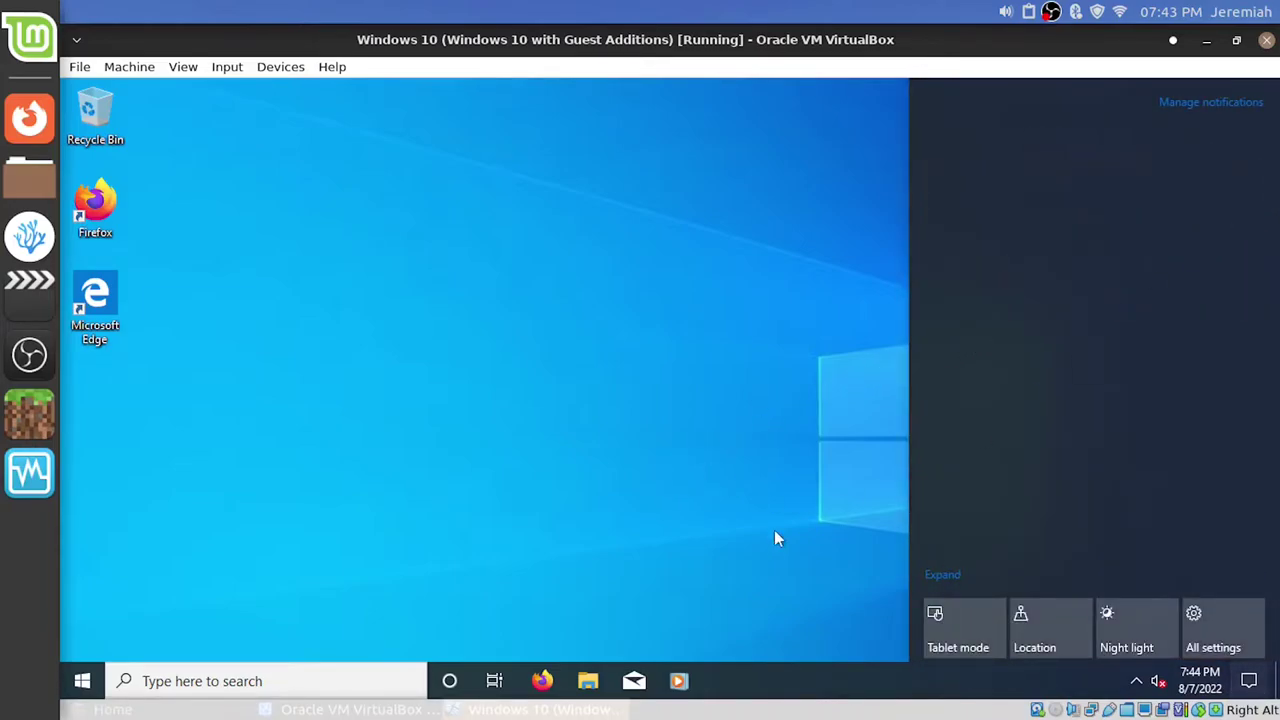
click(720, 505)
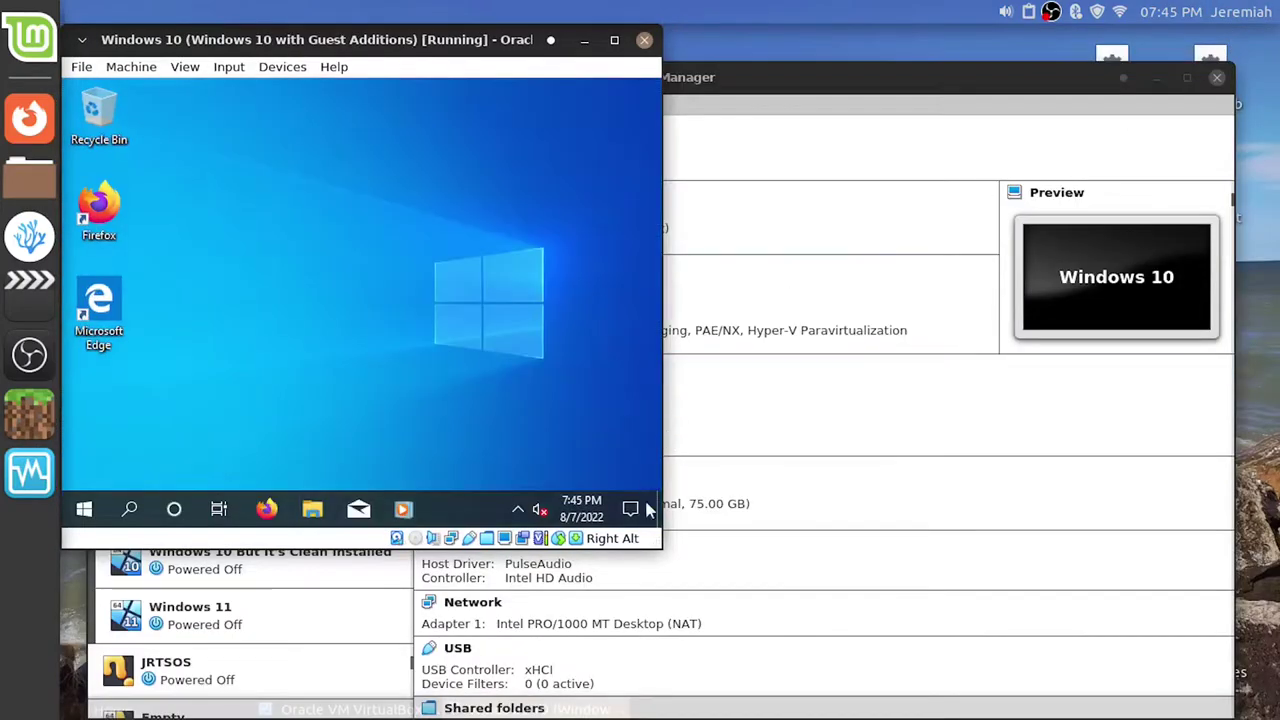
Maximize the virtual machine window, open Microsoft Edge and close its Welcome to Windows tab.
click(613, 41)
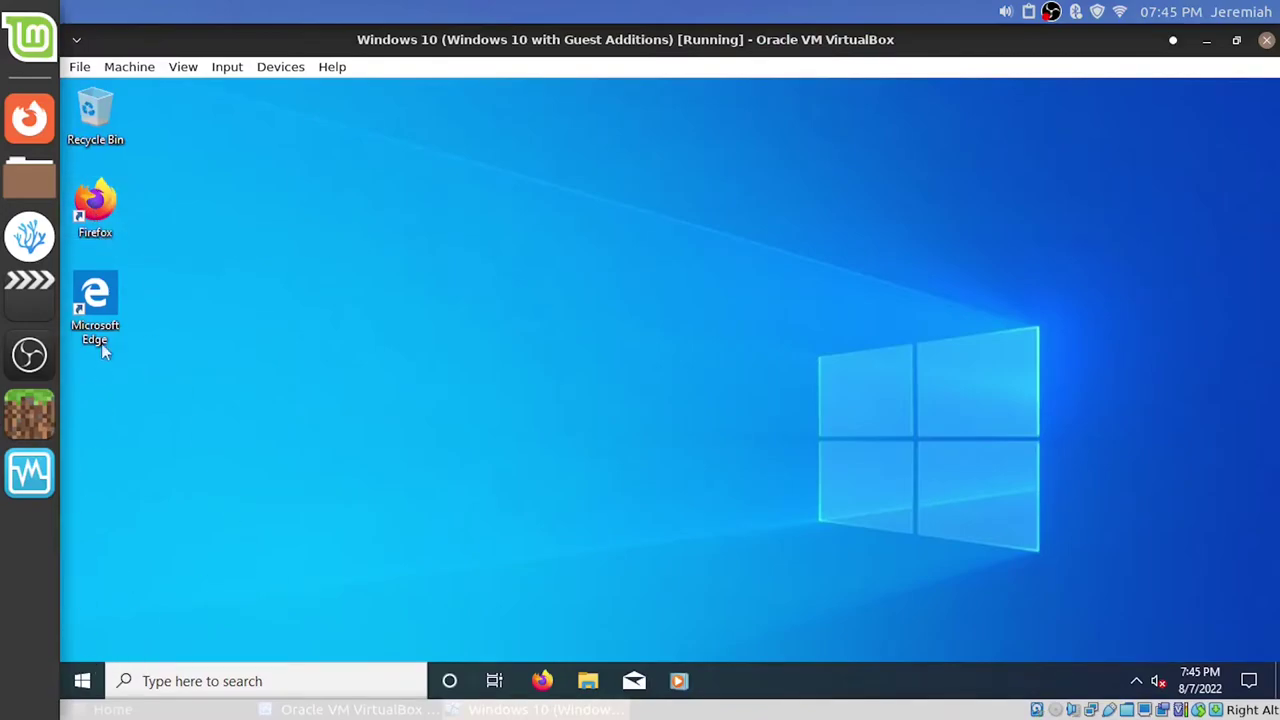
double_click(95, 295)
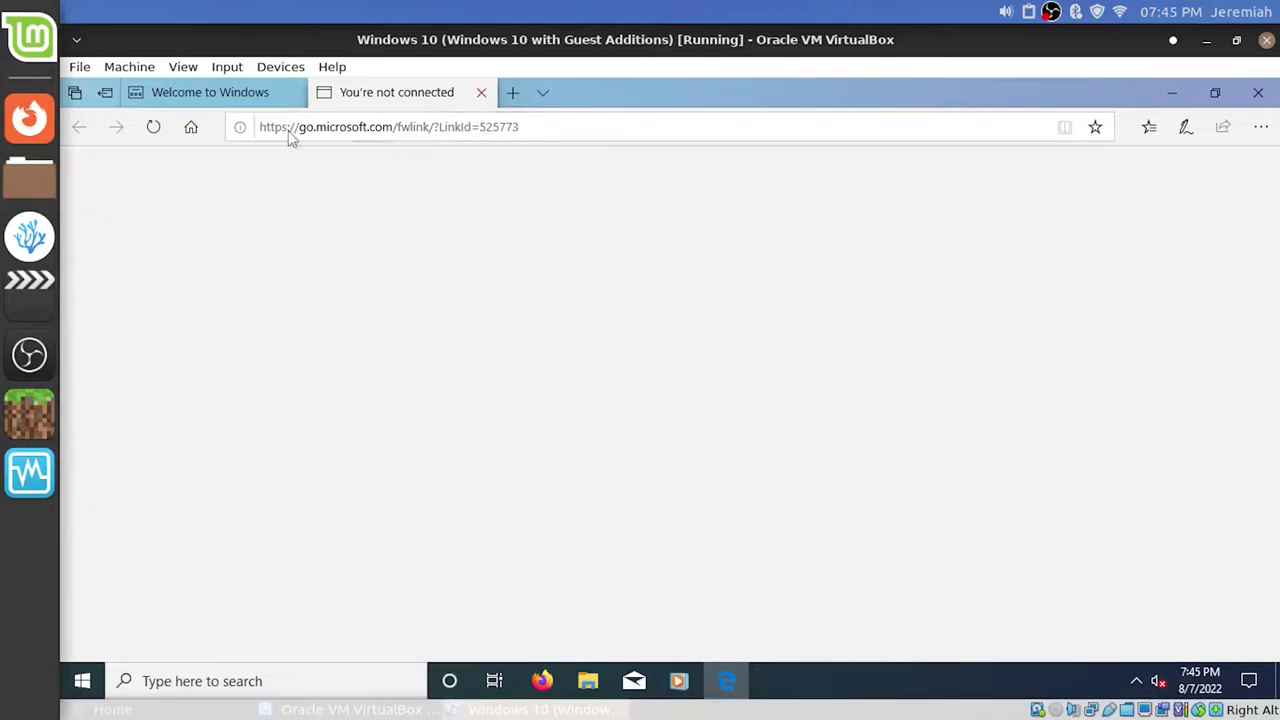
click(293, 92)
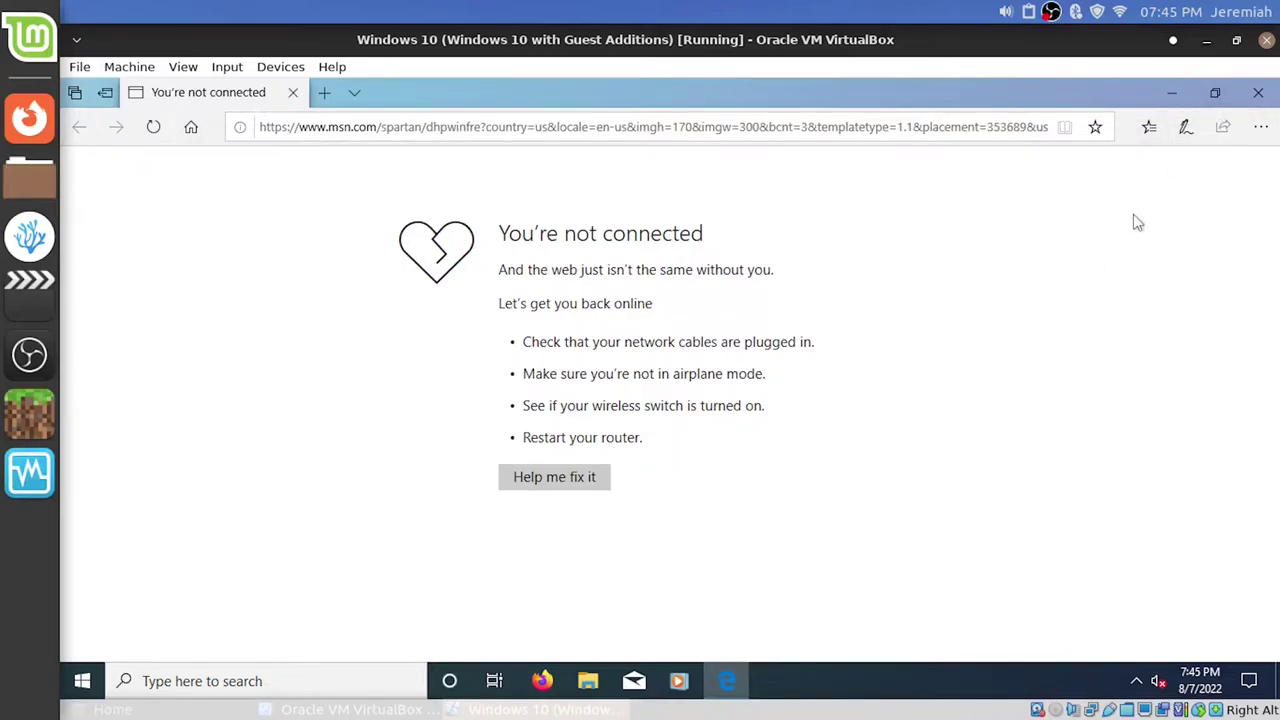
Check the Windows version with winver, dismiss the About Windows dialog and close Microsoft Edge.
key(super+r)
text(win)
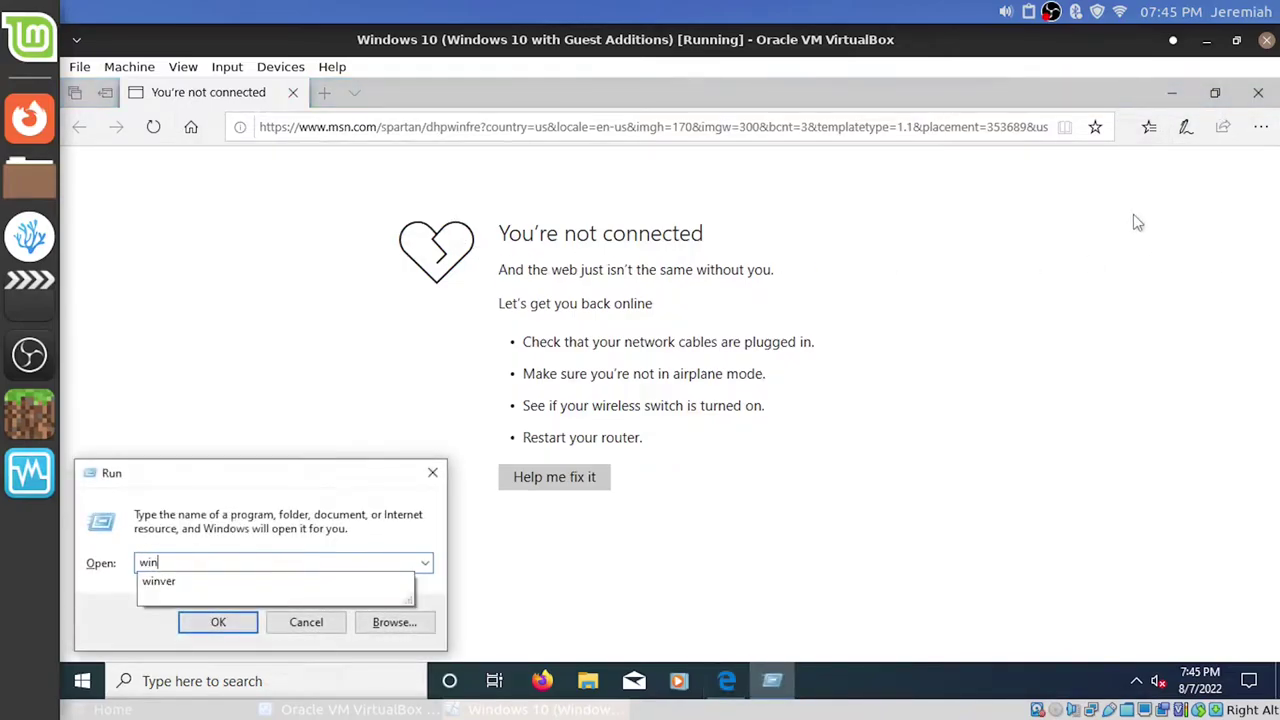
text(ver)
key(Return)
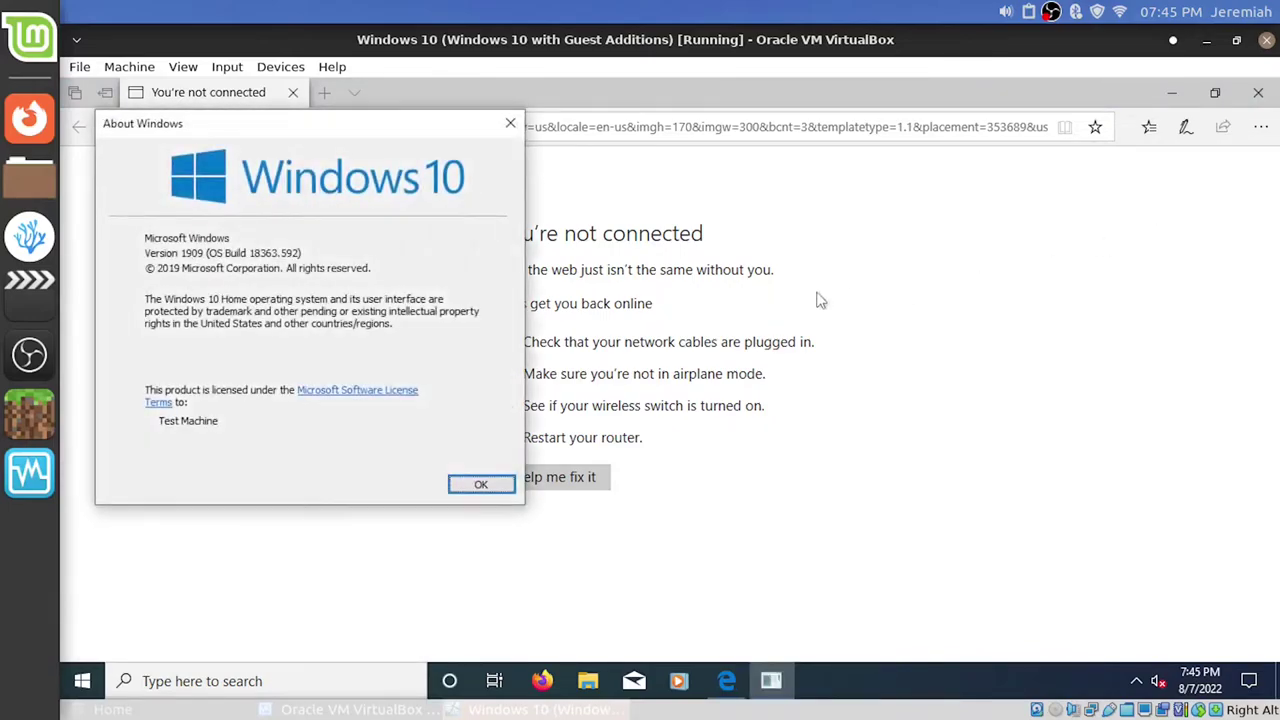
click(482, 484)
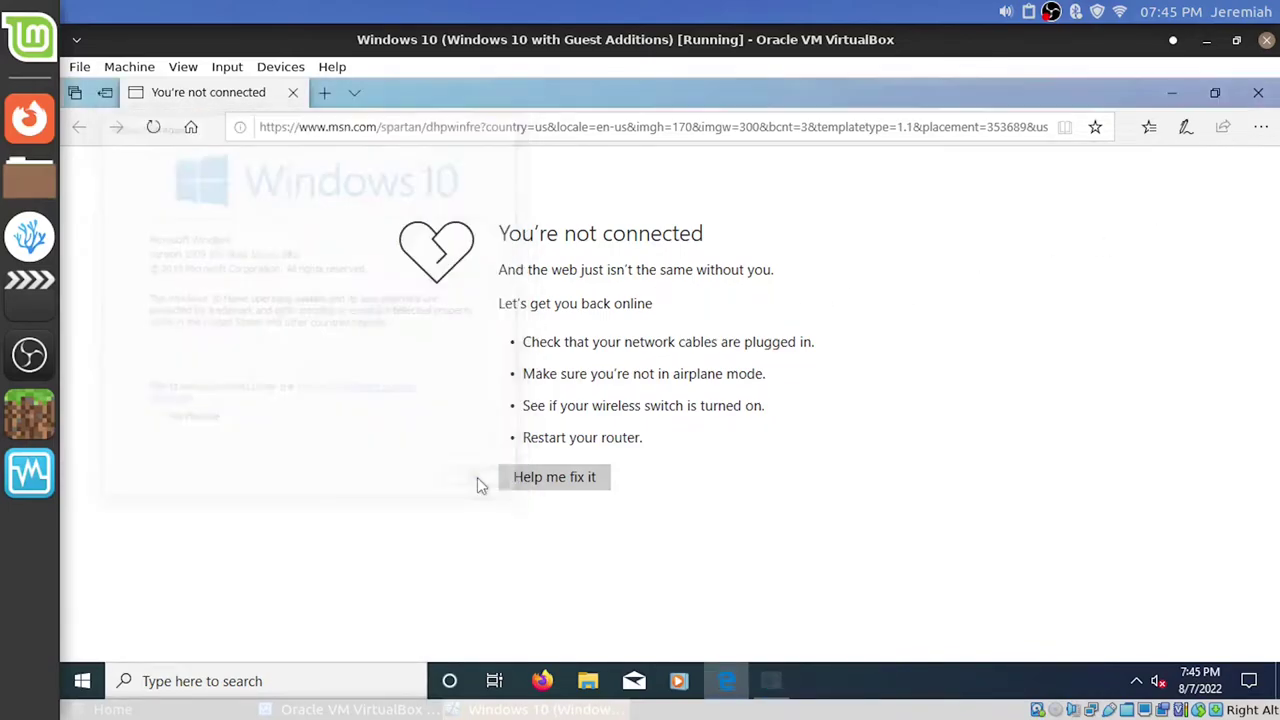
click(1257, 95)
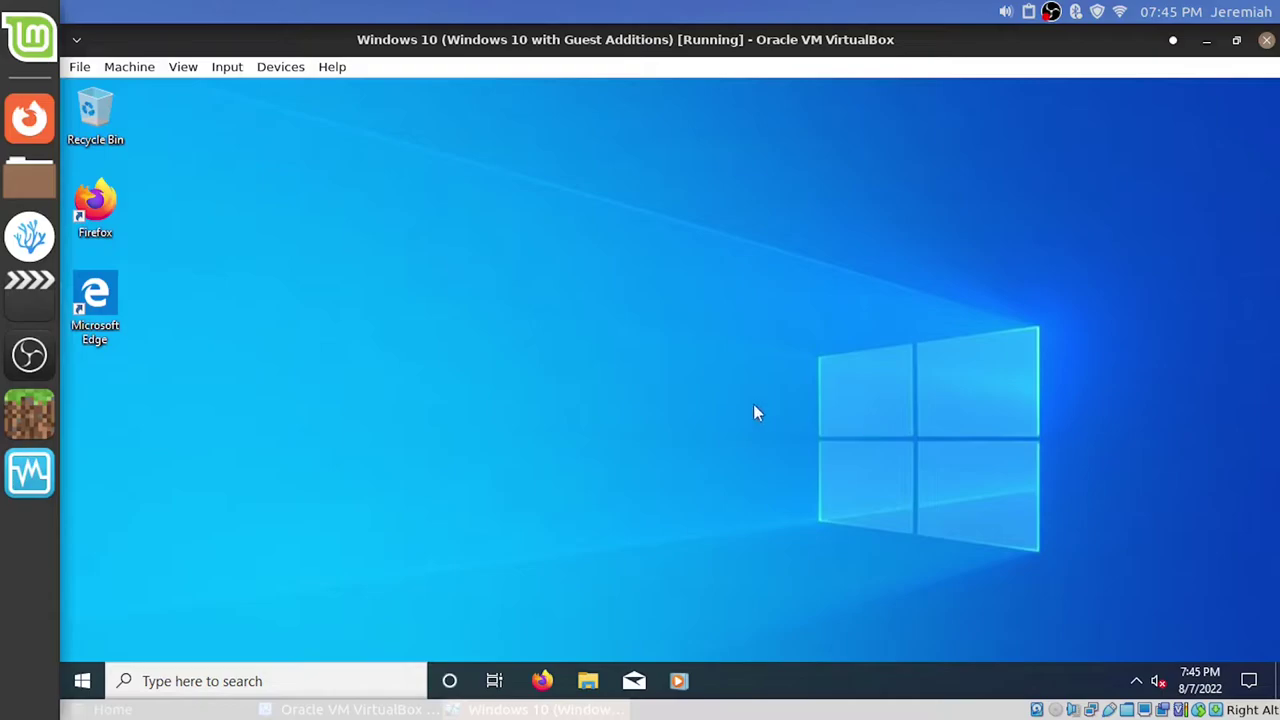
Try the taskbar search and open Task Manager to view the running processes.
click(340, 681)
click(907, 118)
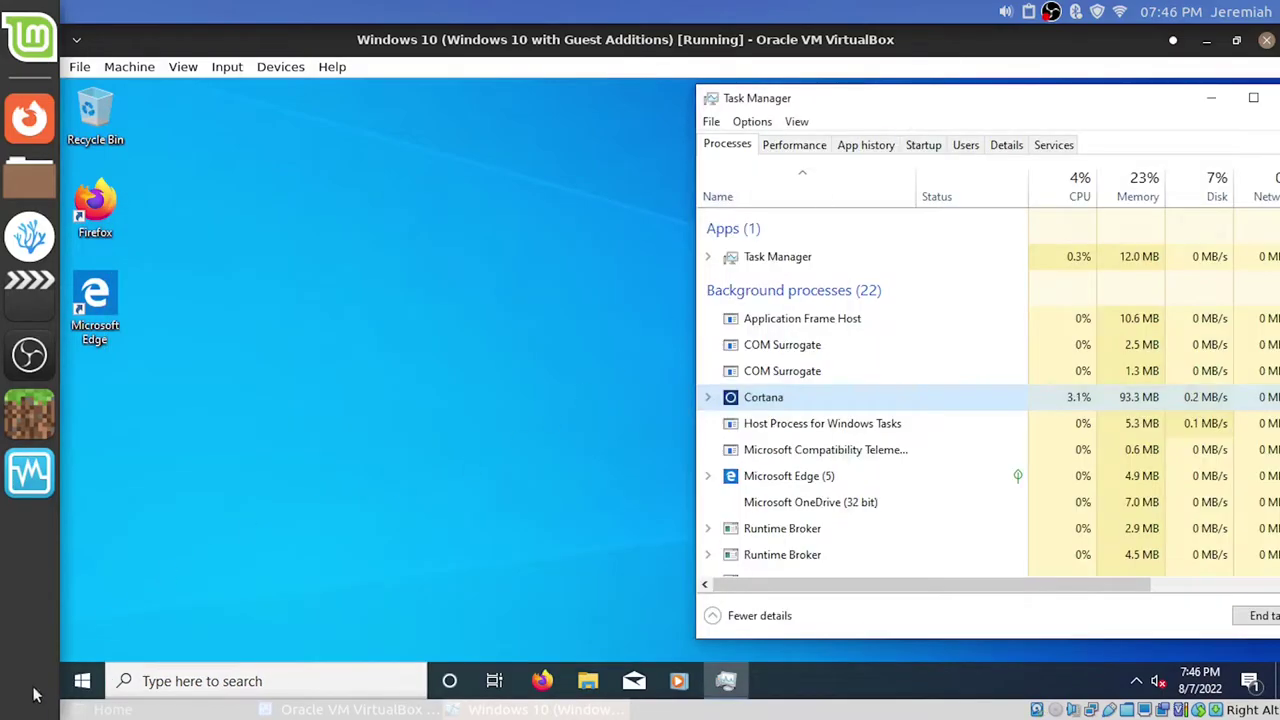
Open Windows Settings, maximize its window and switch the virtual machine to full screen.
click(80, 683)
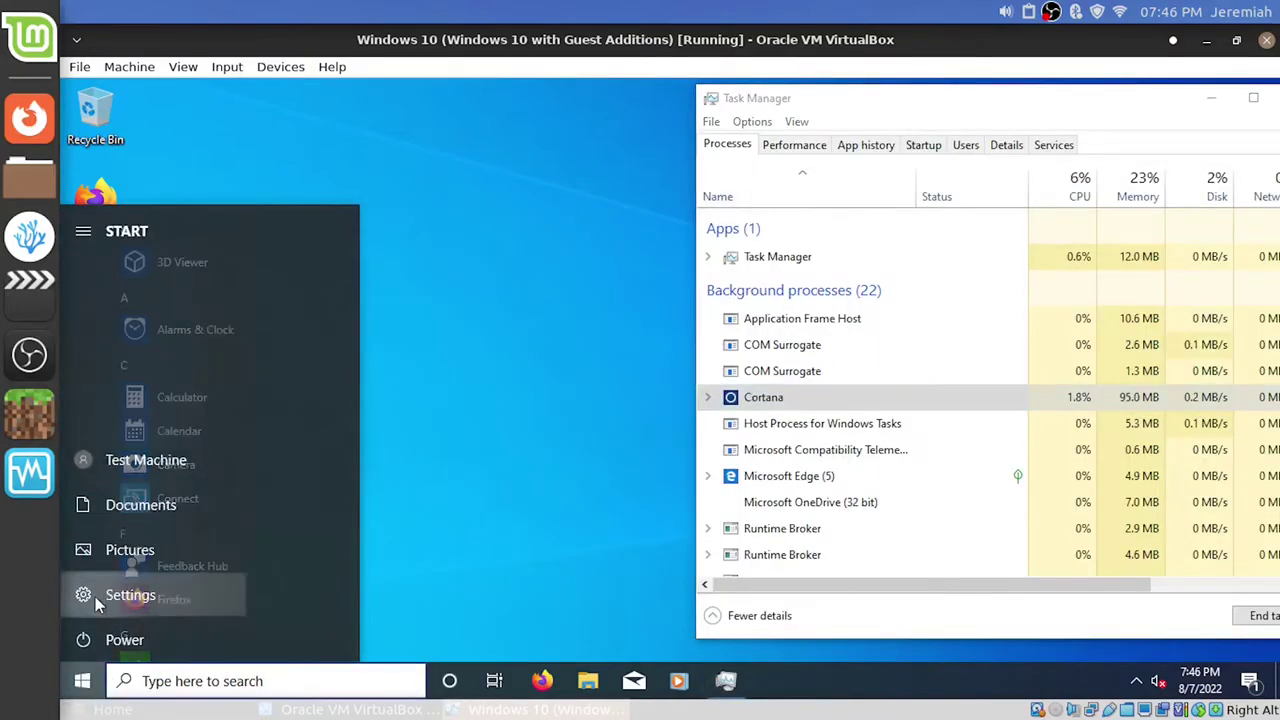
click(86, 596)
click(1215, 92)
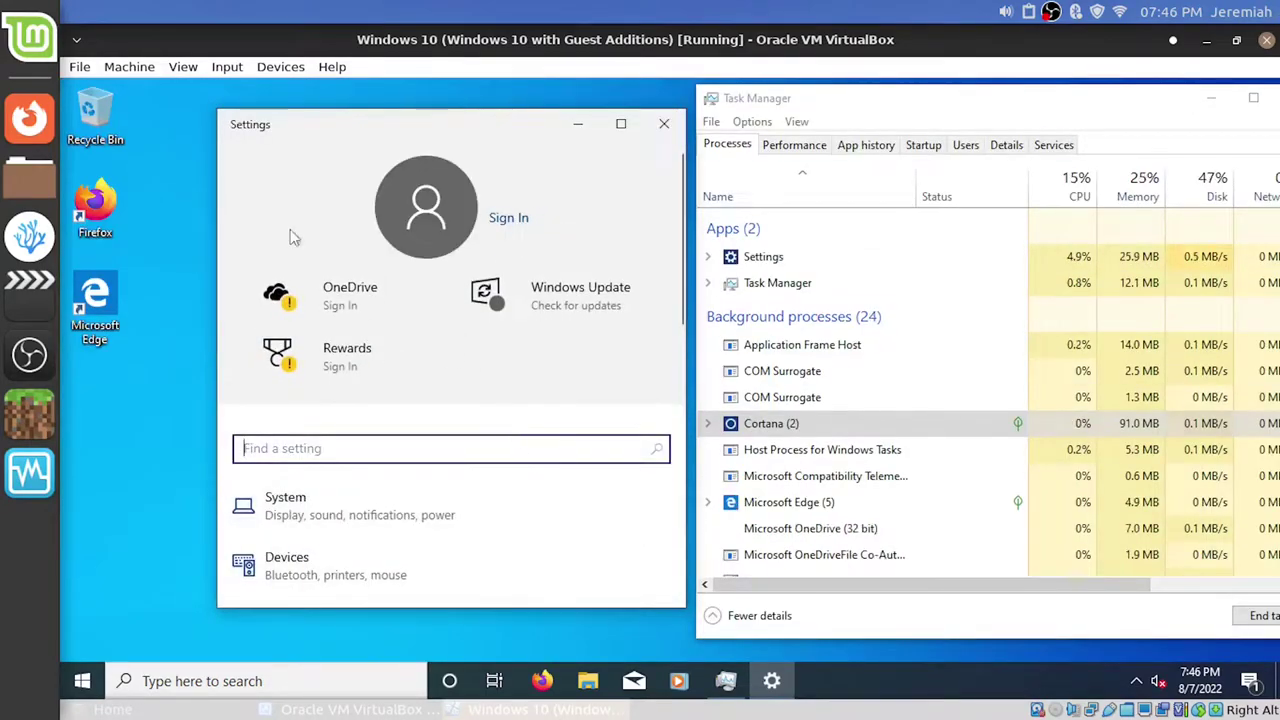
double_click(226, 120)
key(alt+f)
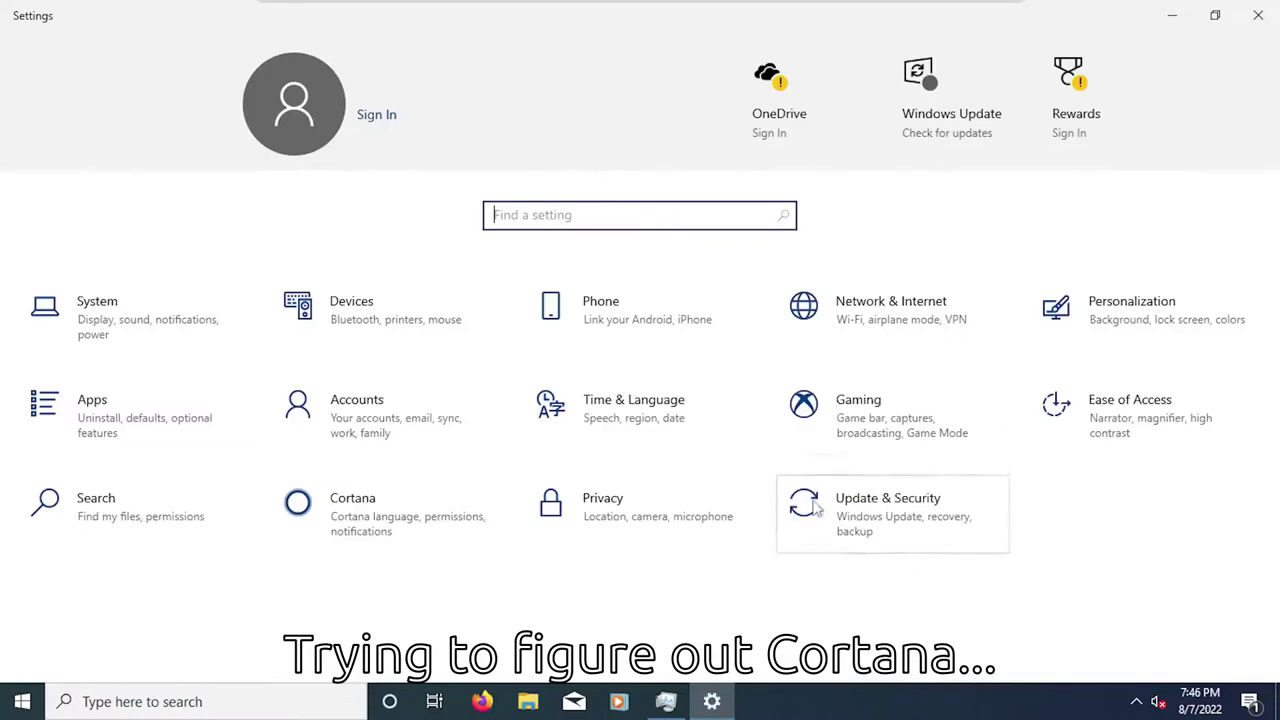
Look through the More details, Permissions and Talk to Cortana pages in the Cortana settings and close Settings.
click(306, 500)
click(100, 301)
click(133, 240)
click(134, 208)
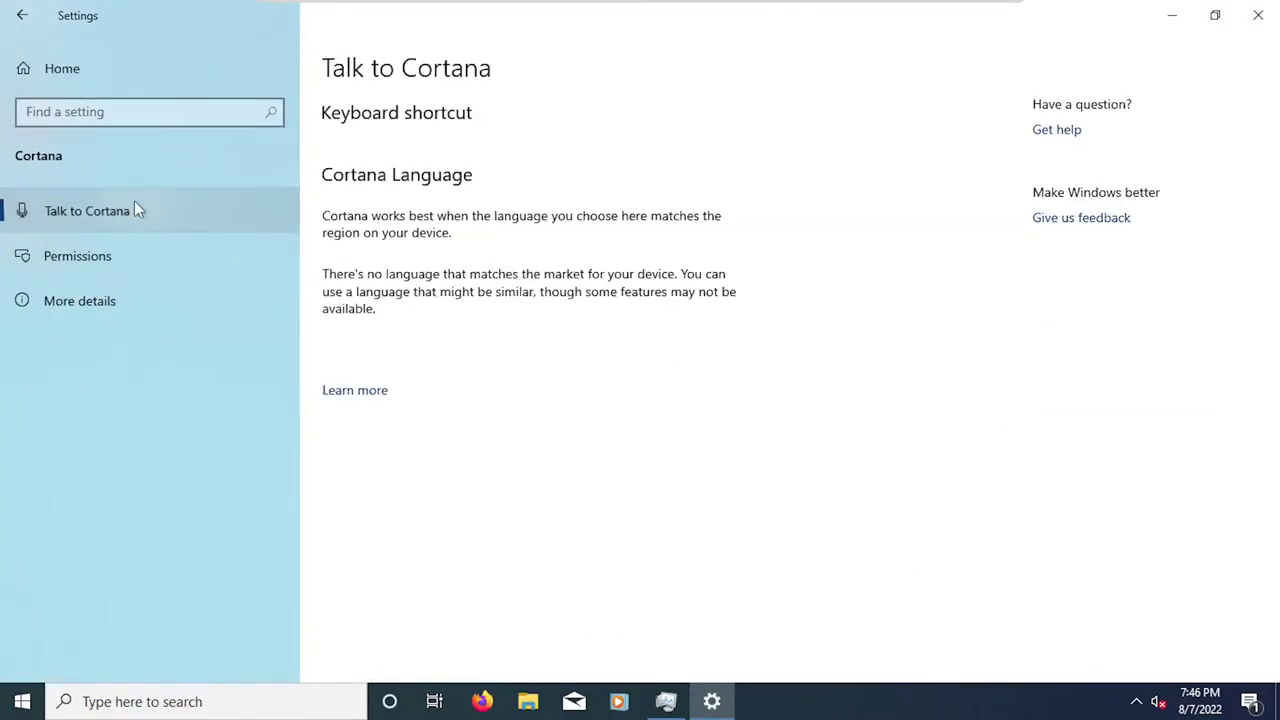
click(1258, 12)
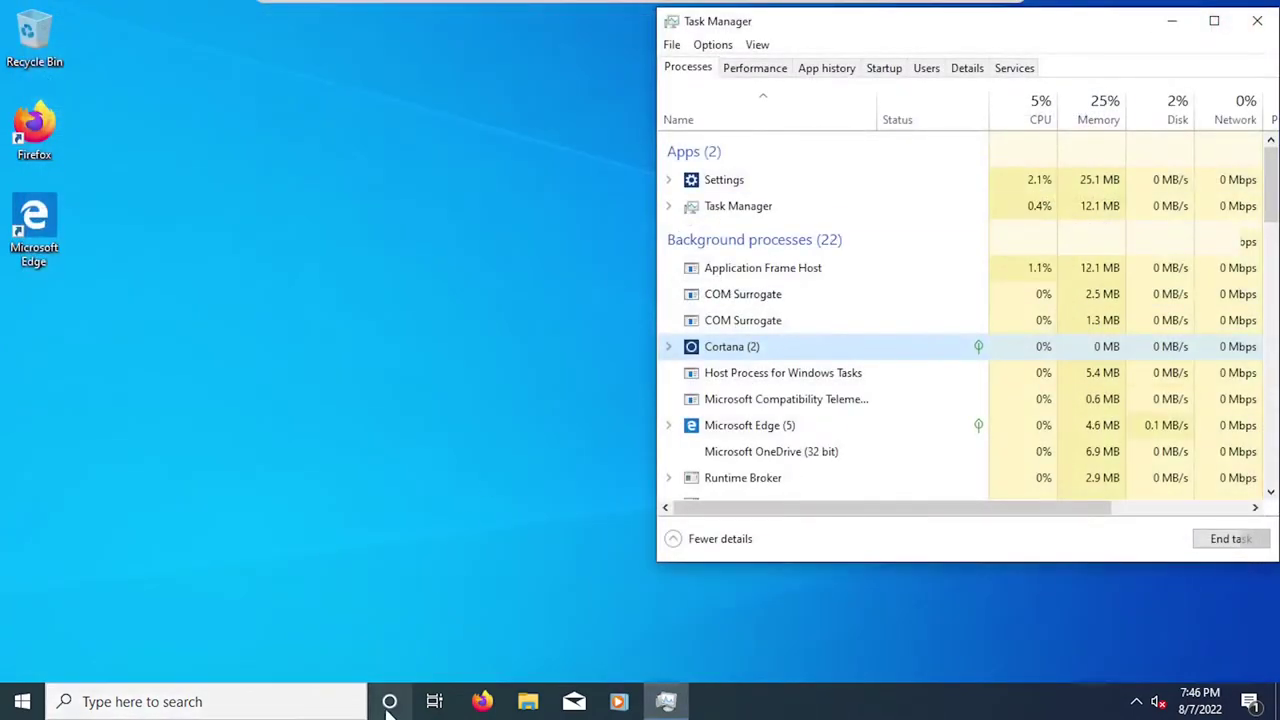
Look further down the Task Manager process list and reopen System Configuration by running msconfig.
scroll(878, 400, down, 10)
key(super+r)
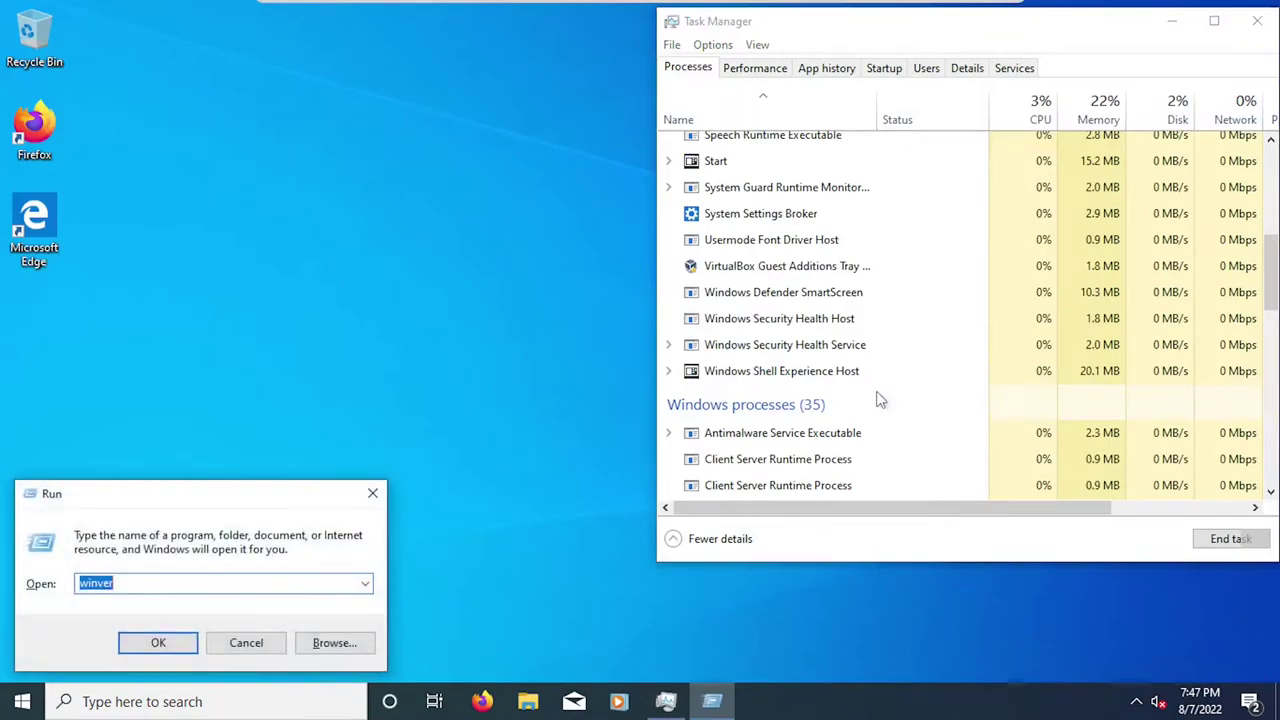
text(msconfig)
key(Return)
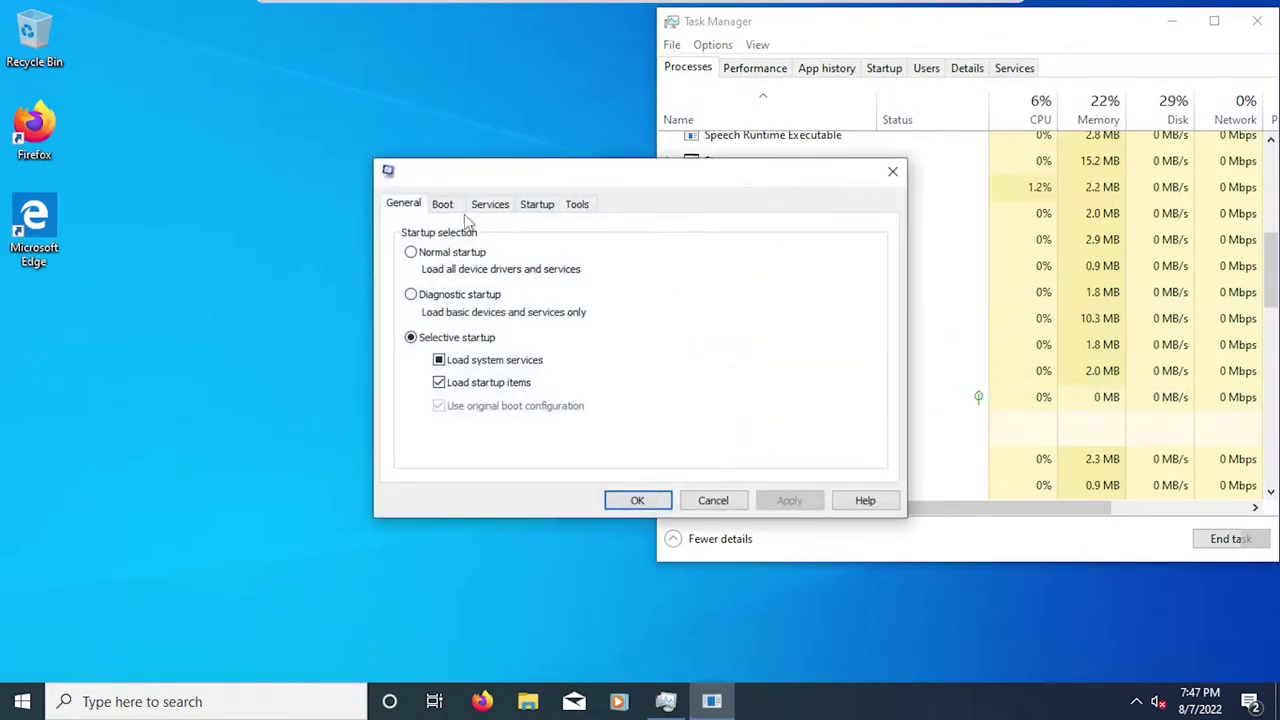
Examine the whole Services list in System Configuration to see which services are still enabled and which are disabled.
click(490, 204)
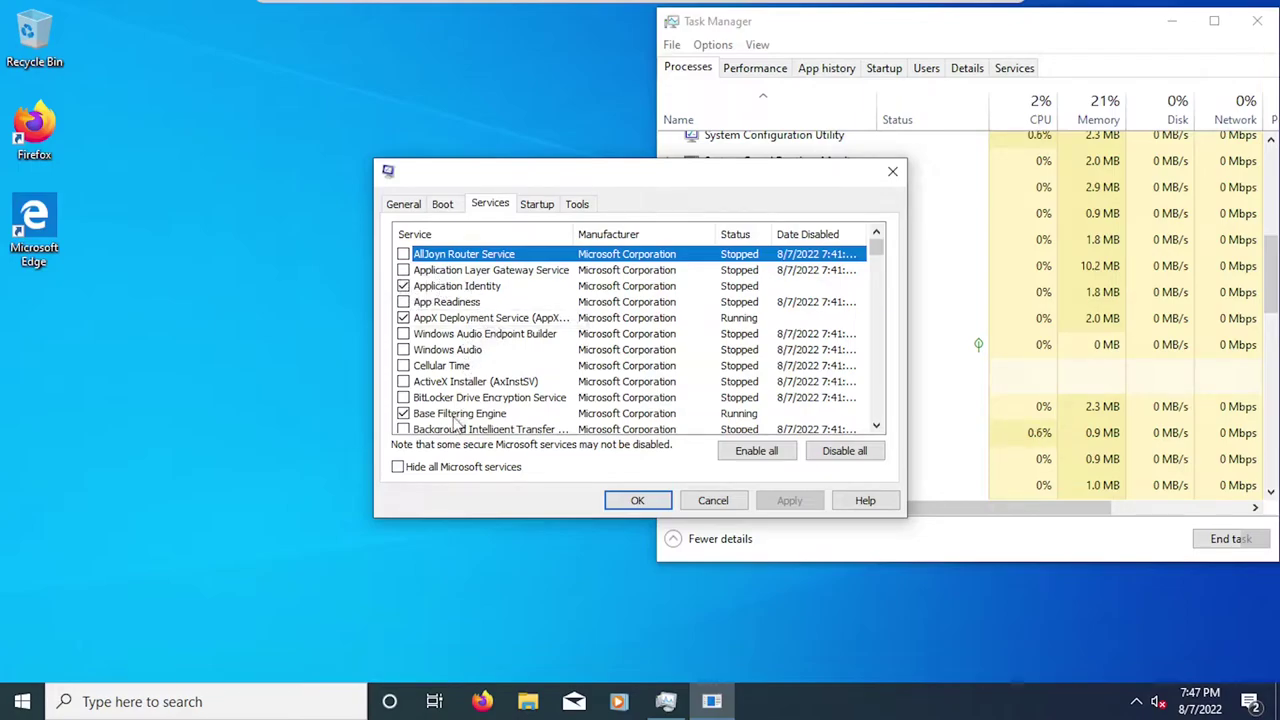
scroll(447, 420, down, 12)
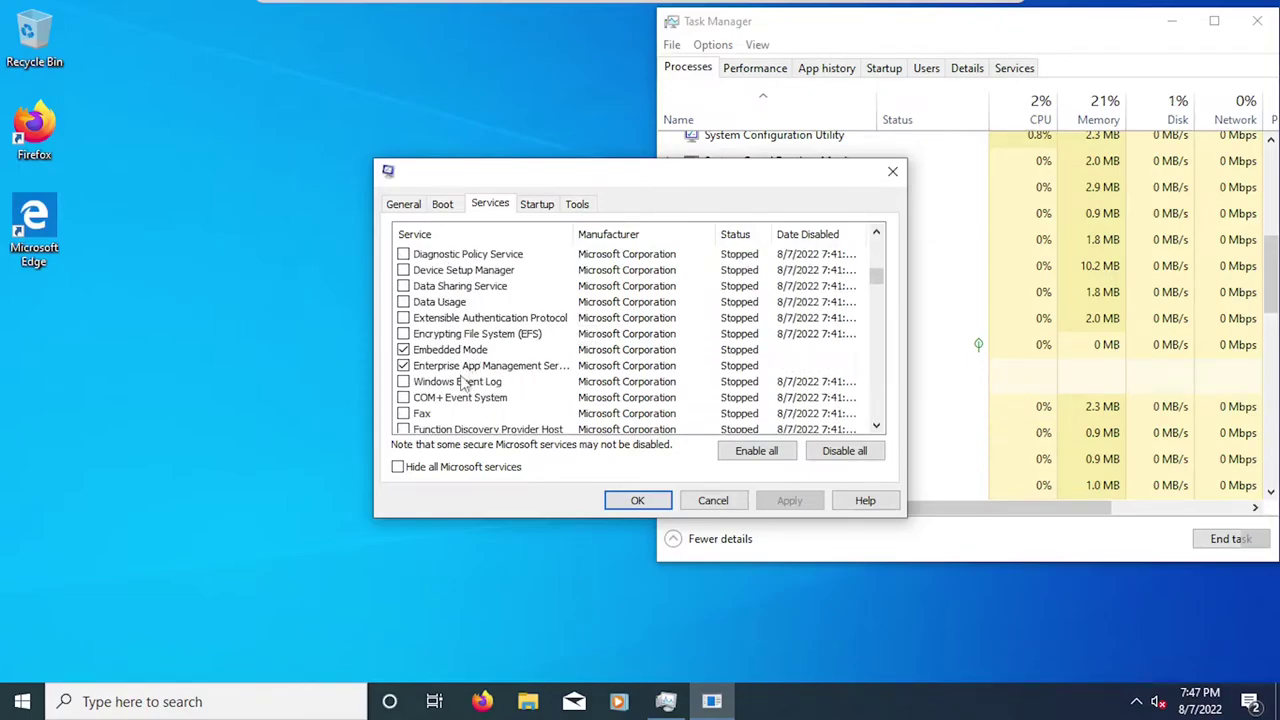
scroll(468, 362, down, 10)
scroll(458, 365, down, 1)
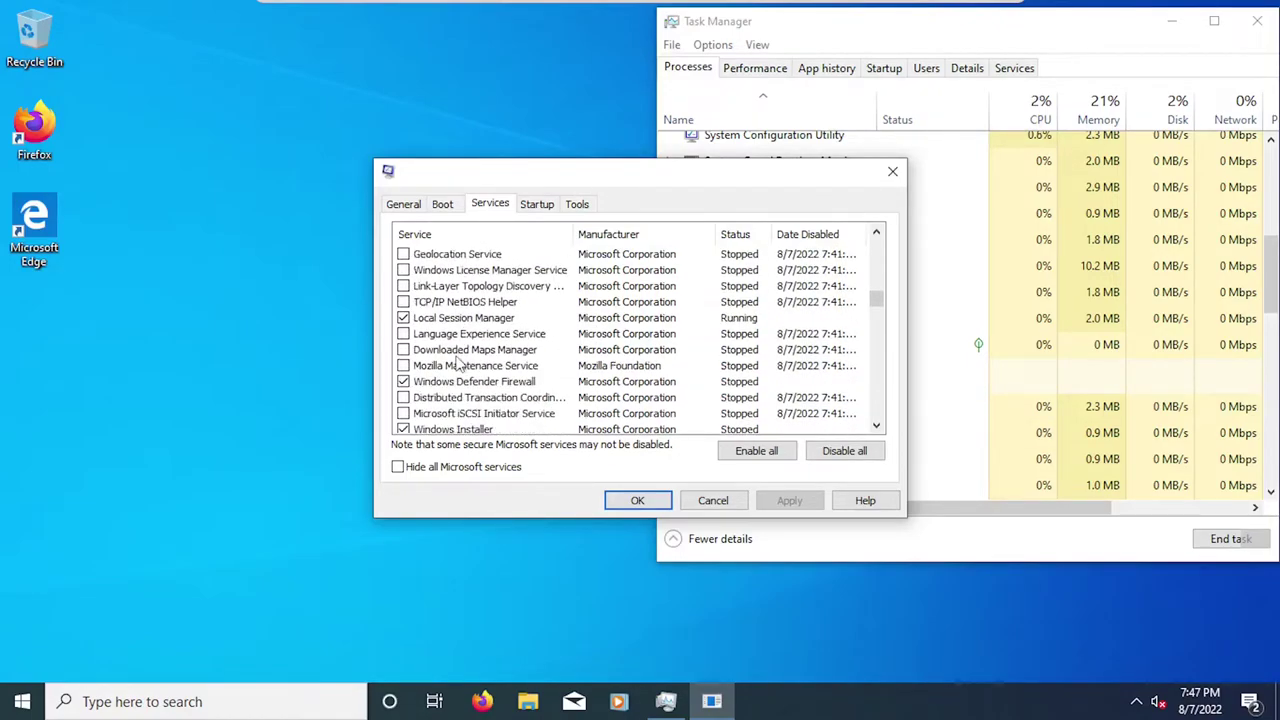
scroll(460, 355, down, 12)
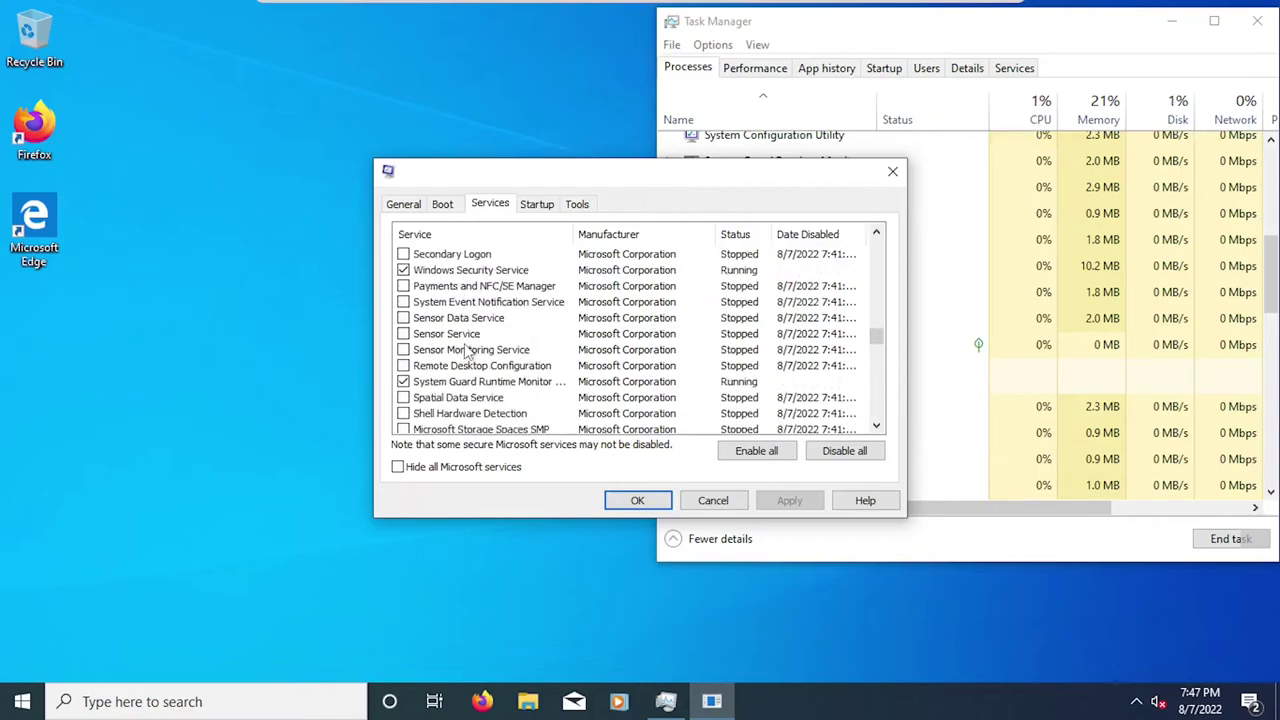
scroll(466, 347, down, 5)
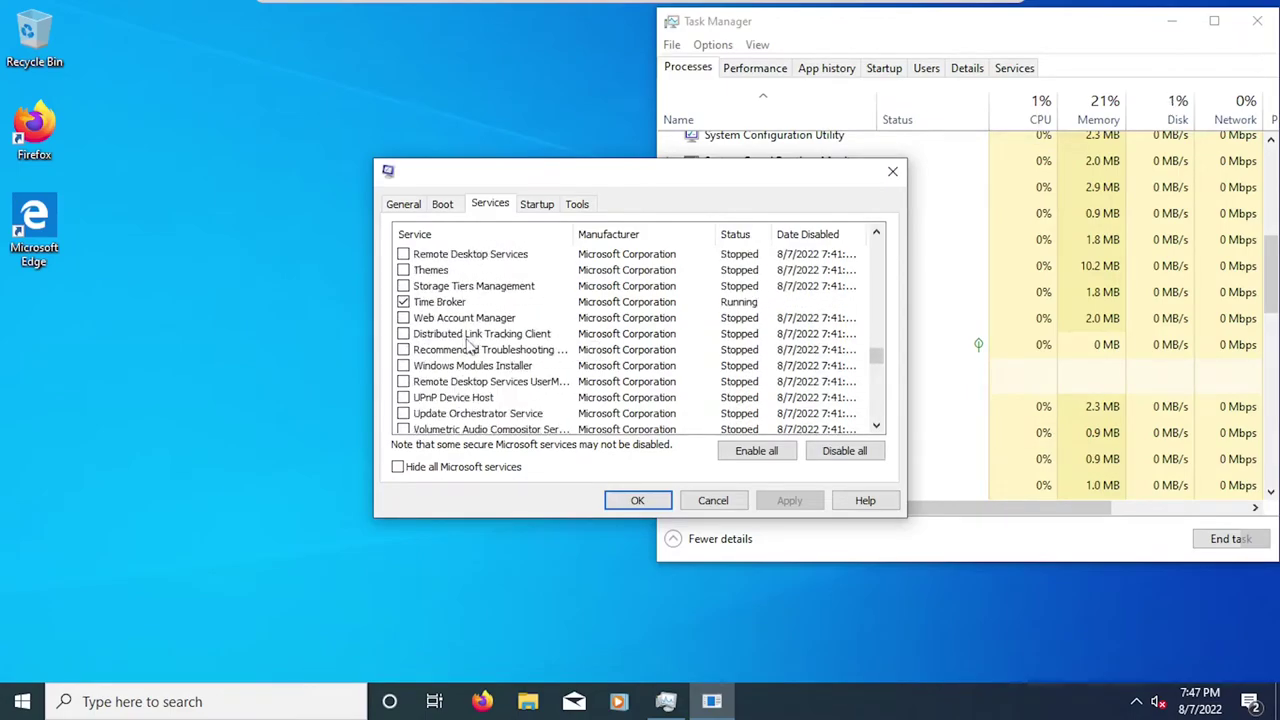
scroll(470, 345, up, 15)
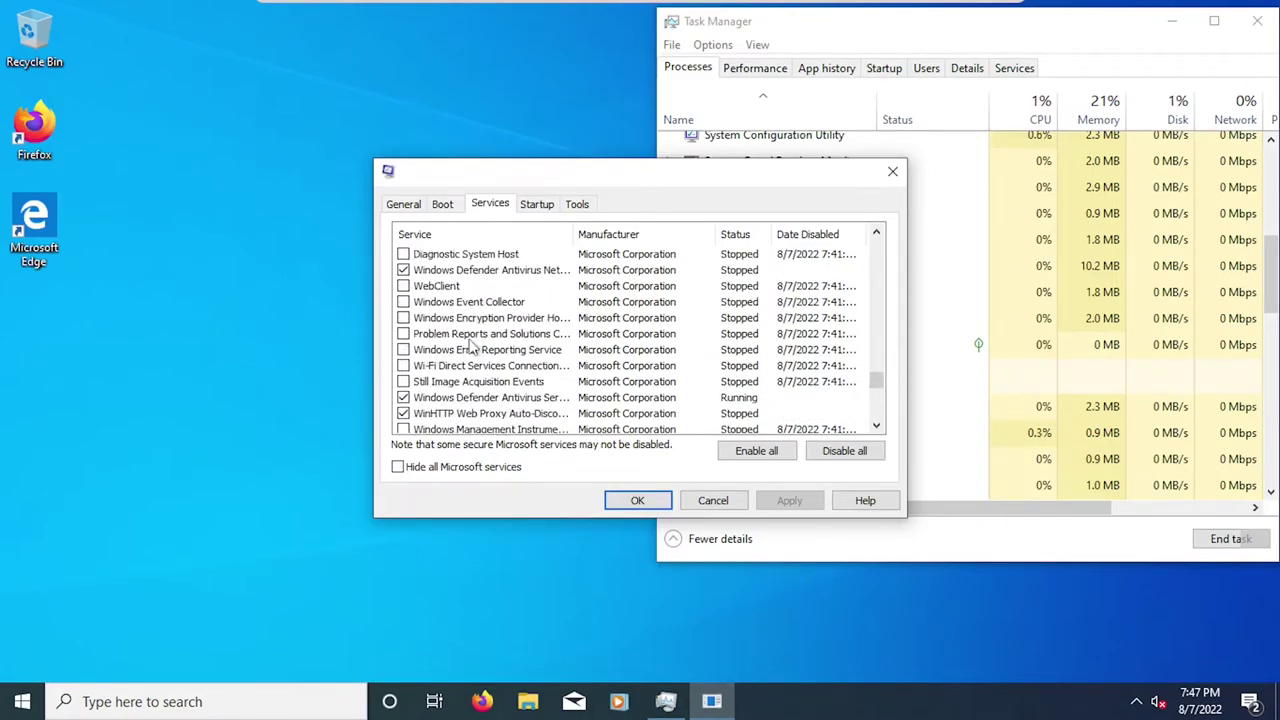
scroll(472, 345, down, 10)
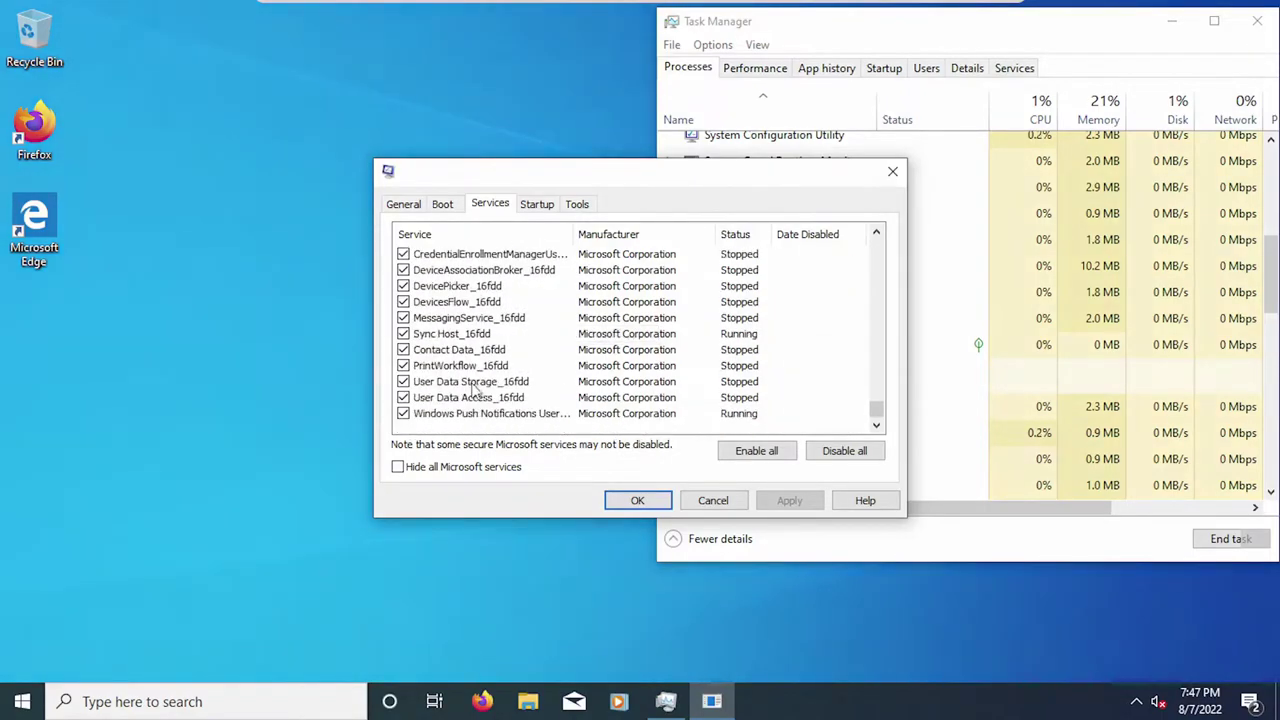
Look through the startup apps, process details and services in Task Manager, and open the Services console.
click(1008, 46)
click(537, 203)
click(625, 258)
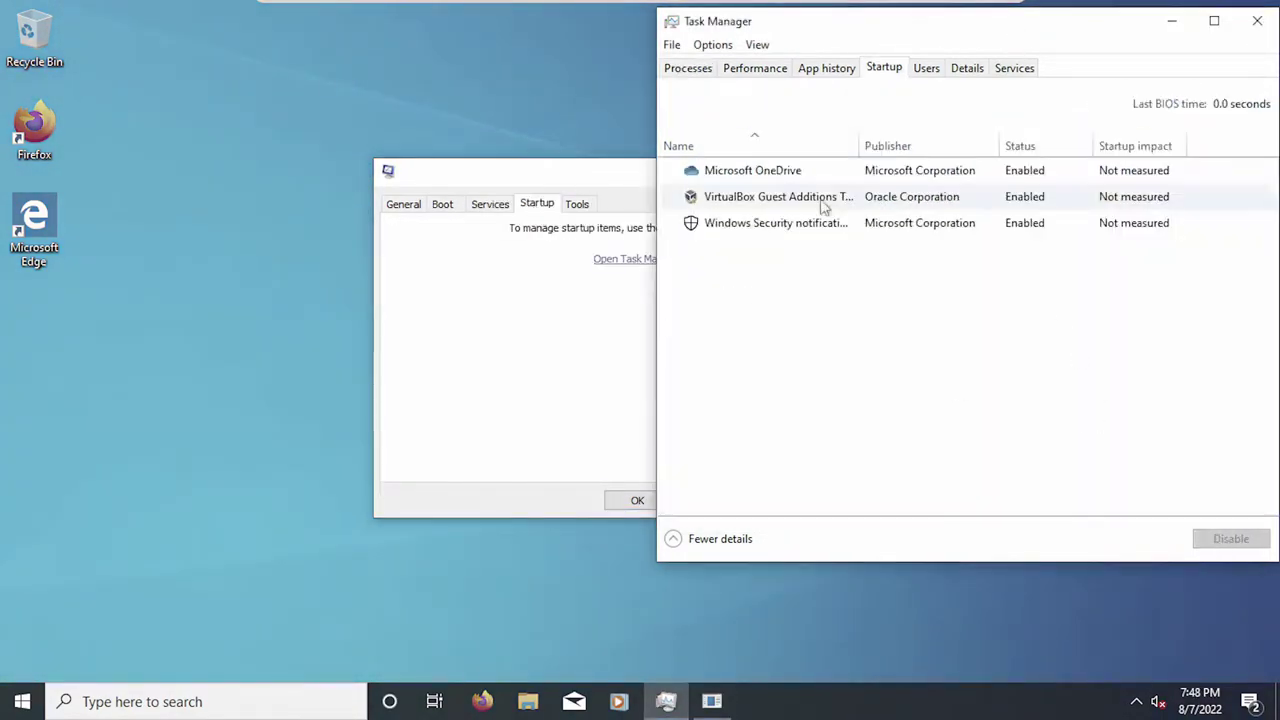
click(966, 67)
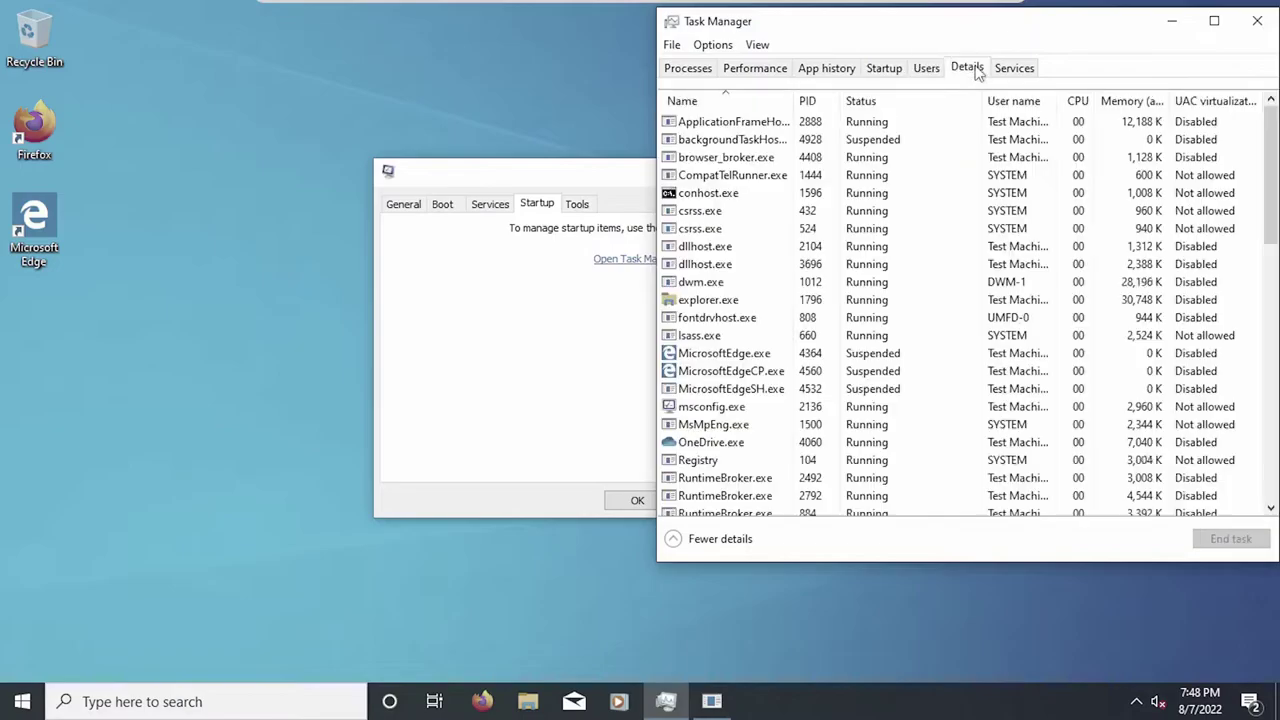
right_click(784, 127)
key(Escape)
click(1014, 67)
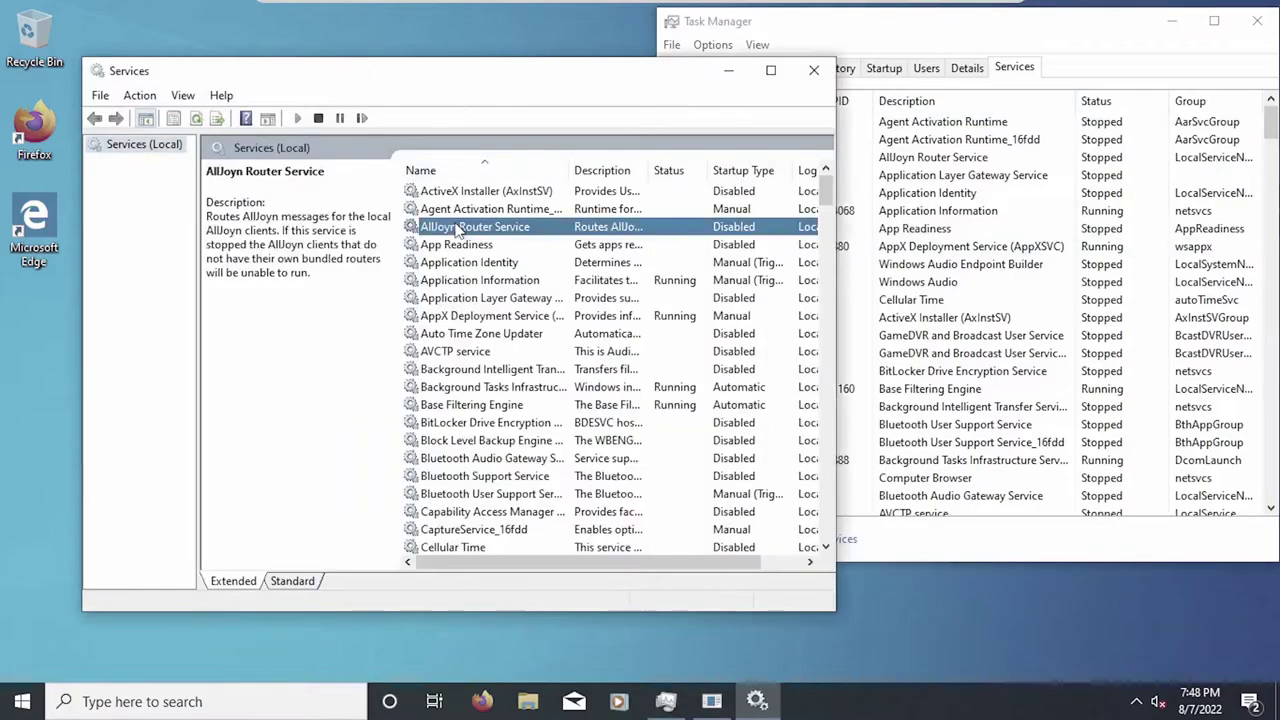
double_click(486, 190)
key(Escape)
click(221, 95)
click(265, 188)
click(552, 426)
Set the startup type of the Application Information service to Disabled in its properties.
right_click(534, 281)
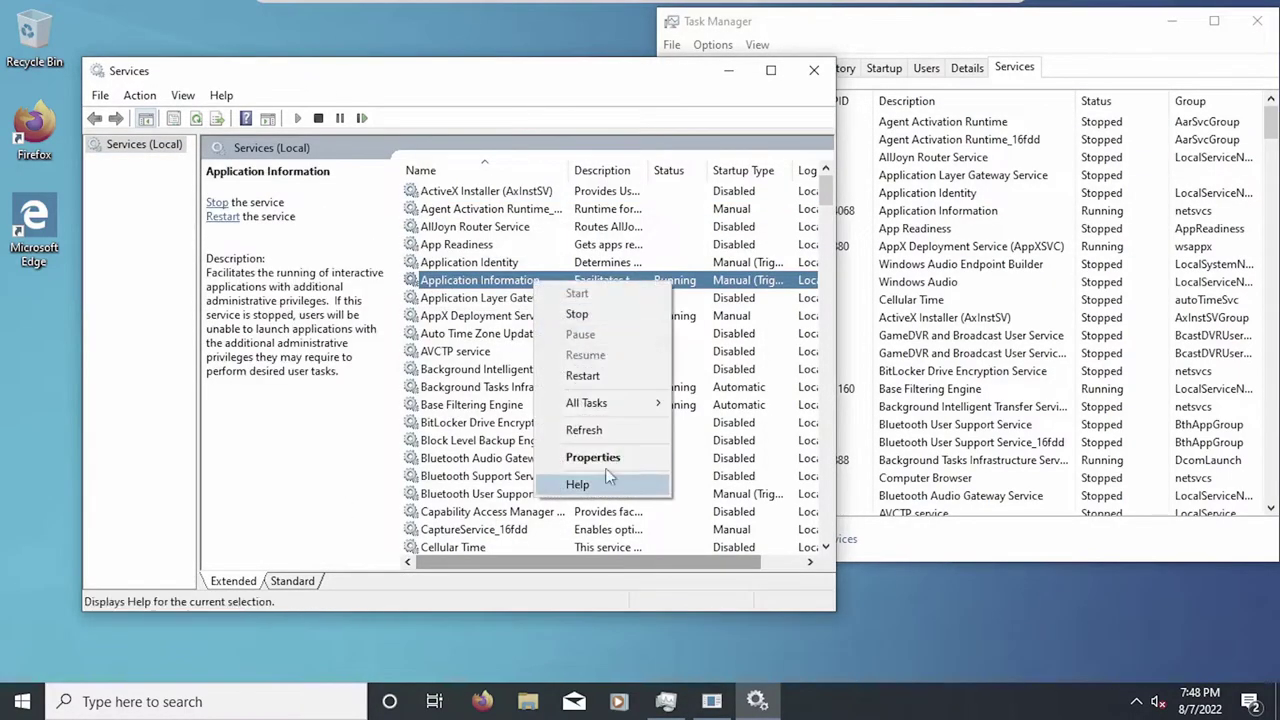
click(593, 457)
click(563, 323)
click(531, 380)
key(Return)
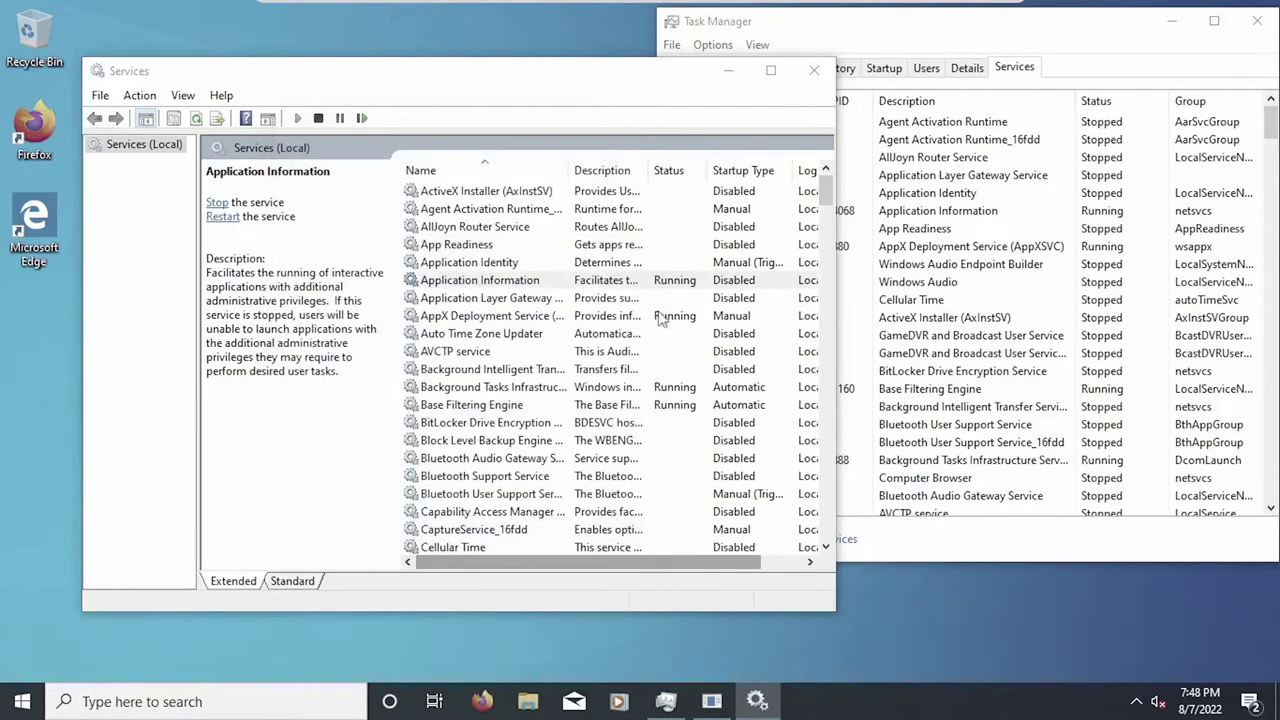
Try to set the startup type of the Agent Activation Runtime_16fdd service to Disabled.
click(662, 318)
click(710, 208)
right_click(708, 208)
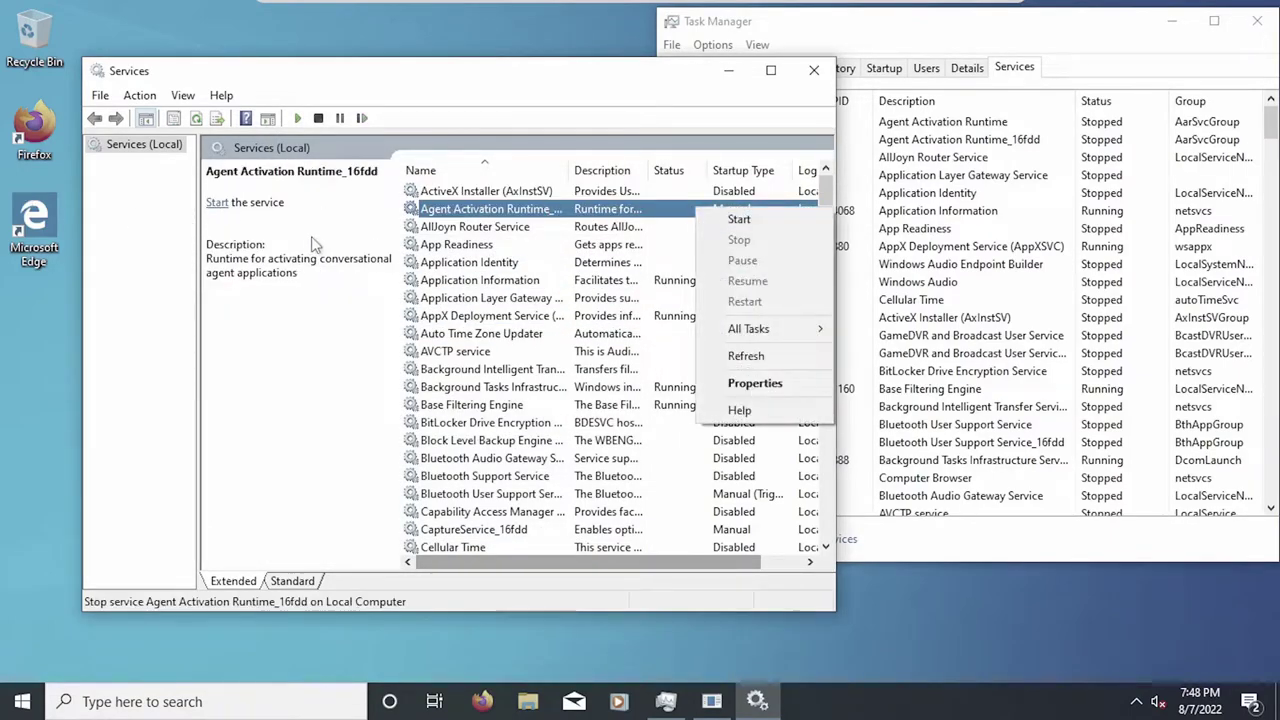
click(755, 383)
click(455, 325)
click(455, 380)
click(606, 536)
click(705, 418)
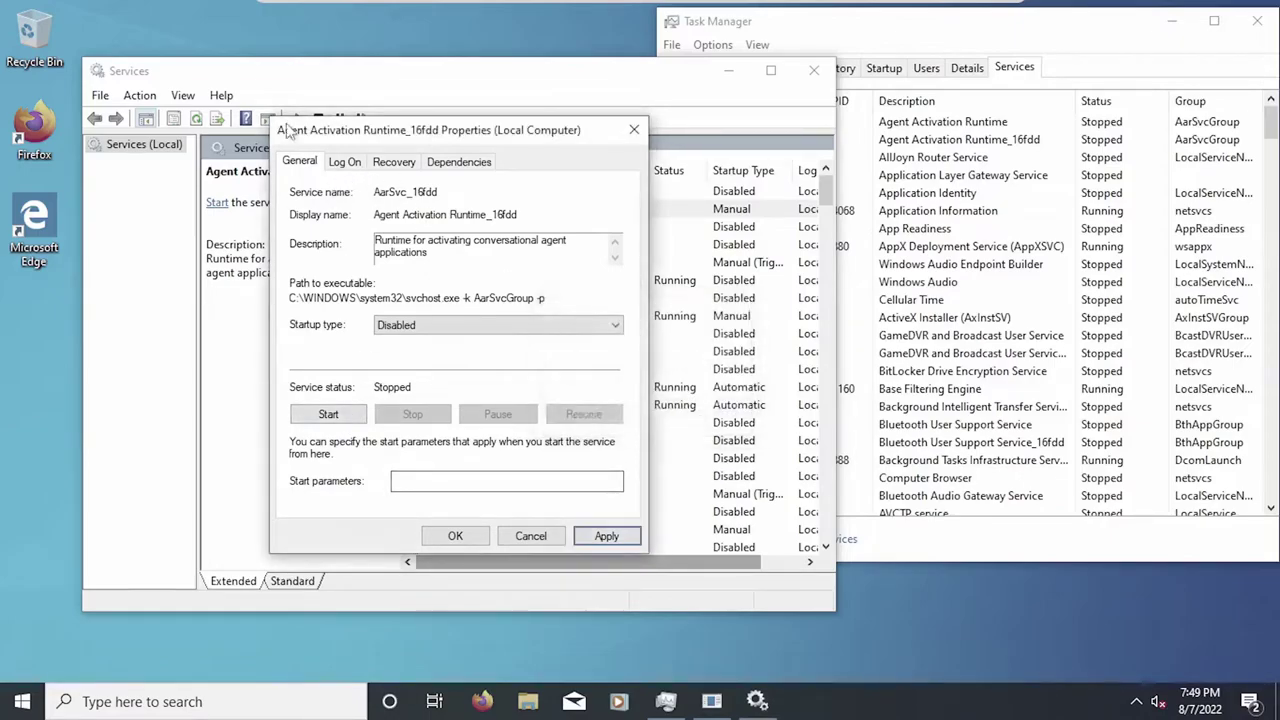
Look through the Log On, Recovery and Dependencies settings of the Agent Activation Runtime_16fdd service.
click(344, 162)
click(394, 162)
click(470, 227)
click(463, 241)
click(470, 253)
click(463, 267)
click(470, 279)
click(459, 297)
click(459, 162)
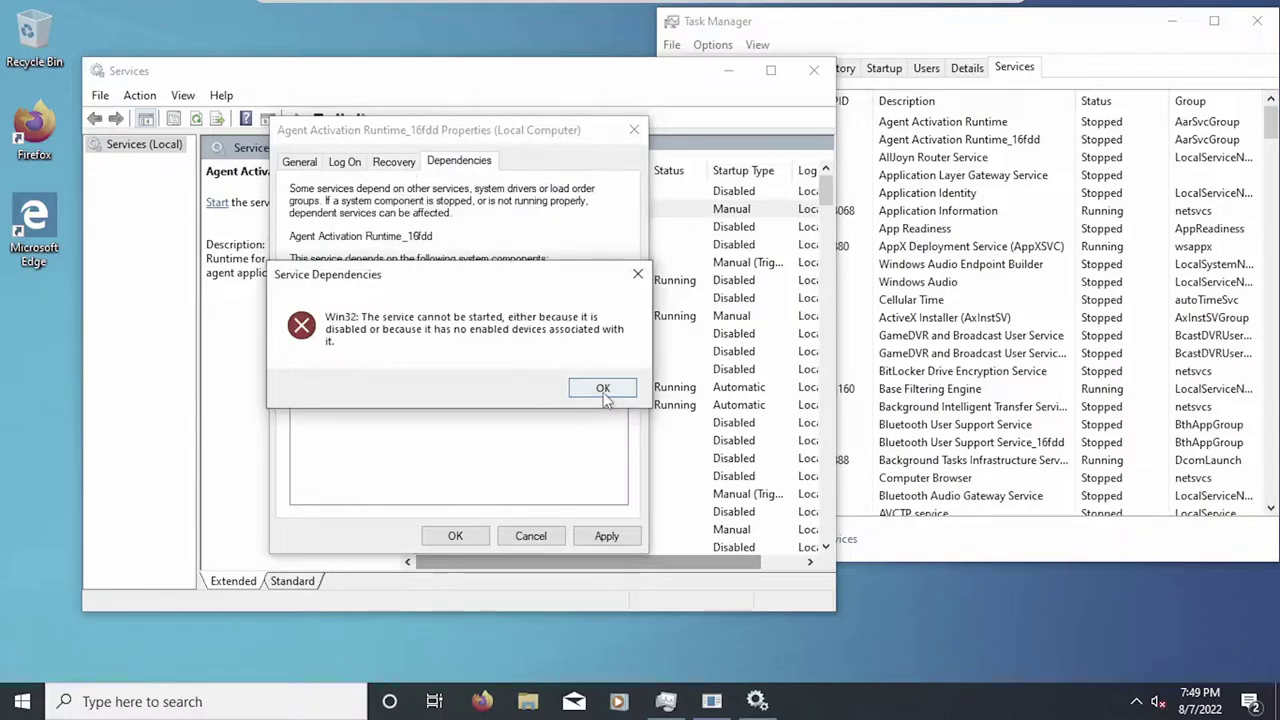
click(603, 388)
Try again to confirm the Disabled startup type for Agent Activation Runtime_16fdd, recheck its Log On and Recovery settings, and cancel its properties.
click(455, 536)
click(706, 418)
click(344, 162)
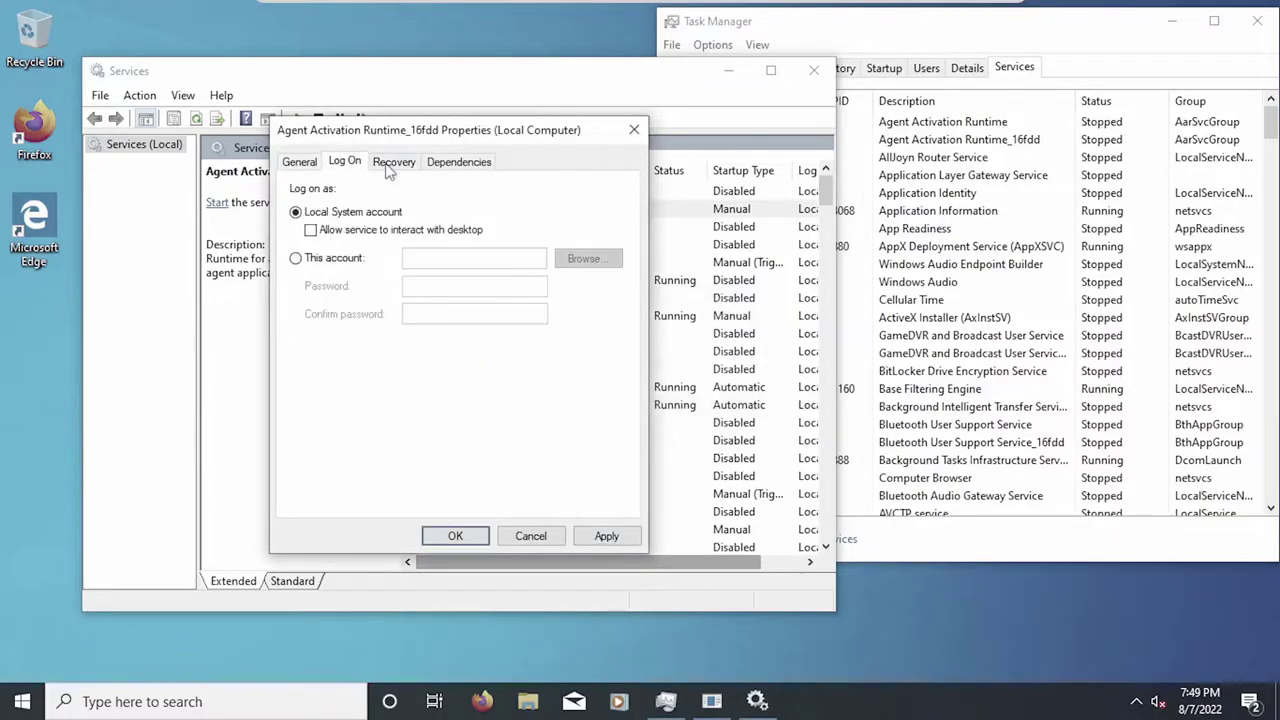
click(394, 162)
click(299, 162)
click(455, 536)
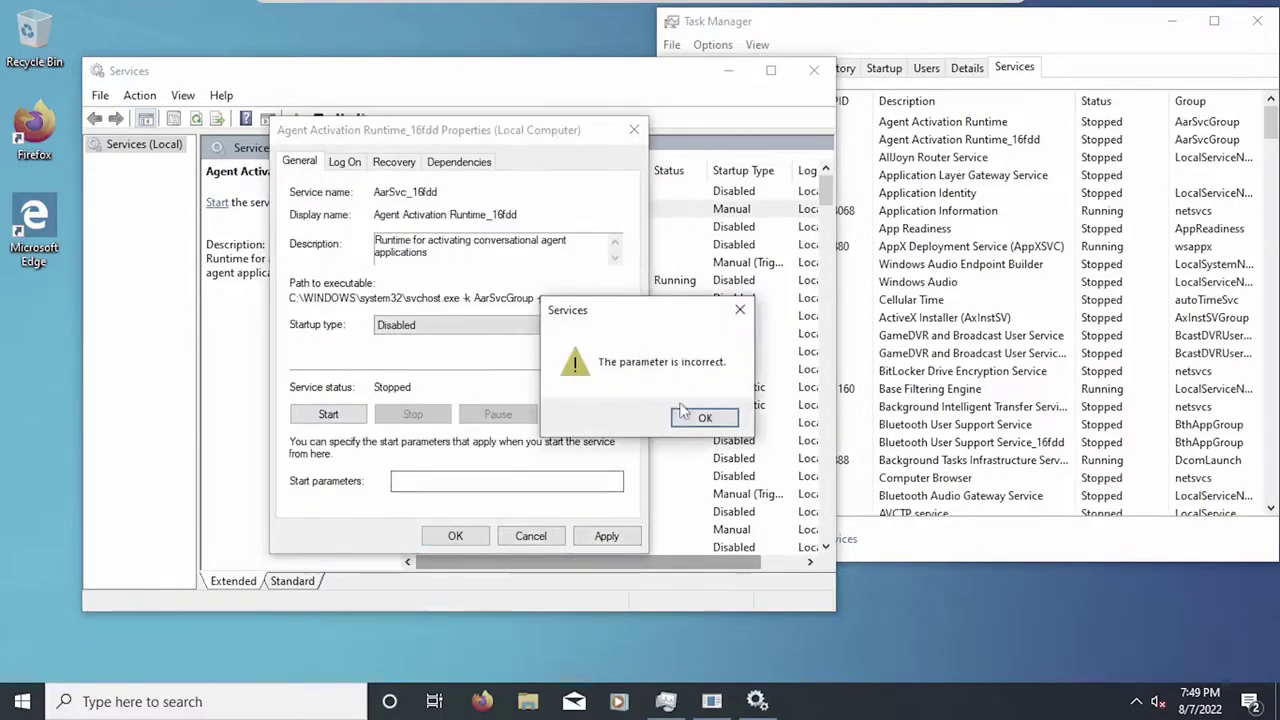
click(705, 418)
click(455, 536)
click(705, 418)
click(531, 536)
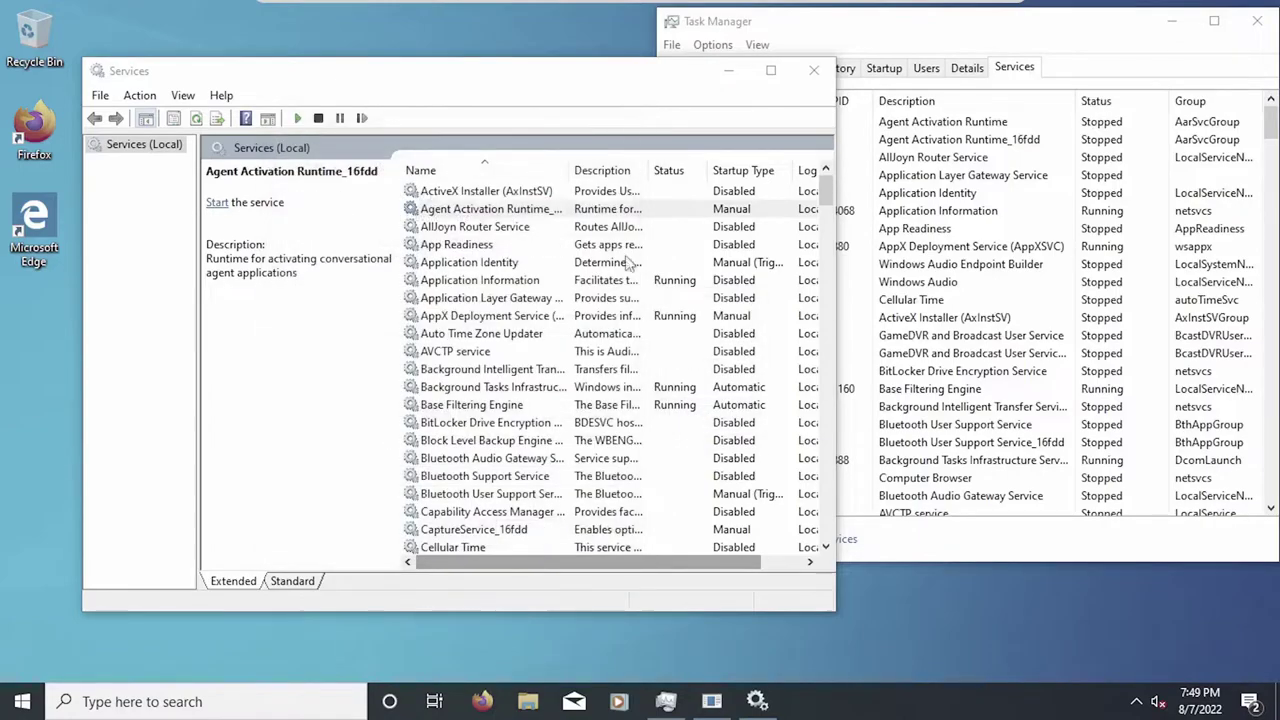
Set the startup type of the Application Identity service to Disabled in its properties.
click(631, 266)
right_click(640, 263)
click(691, 431)
click(498, 325)
click(400, 377)
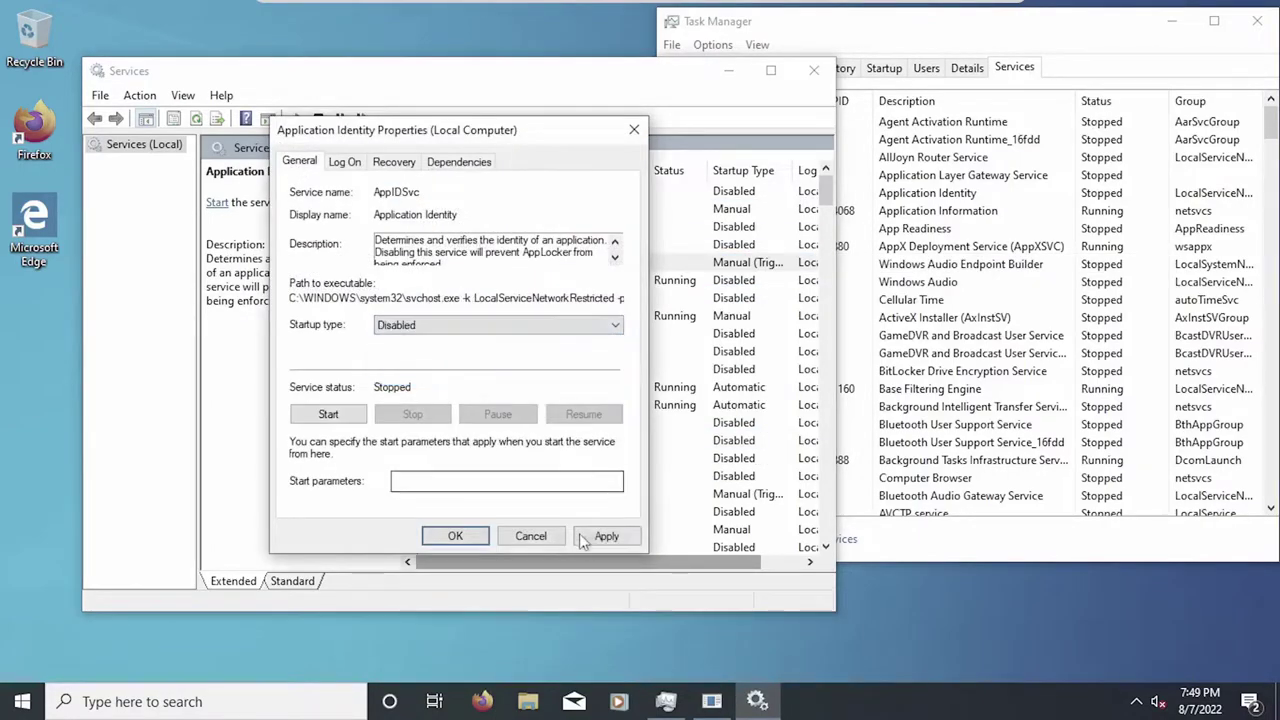
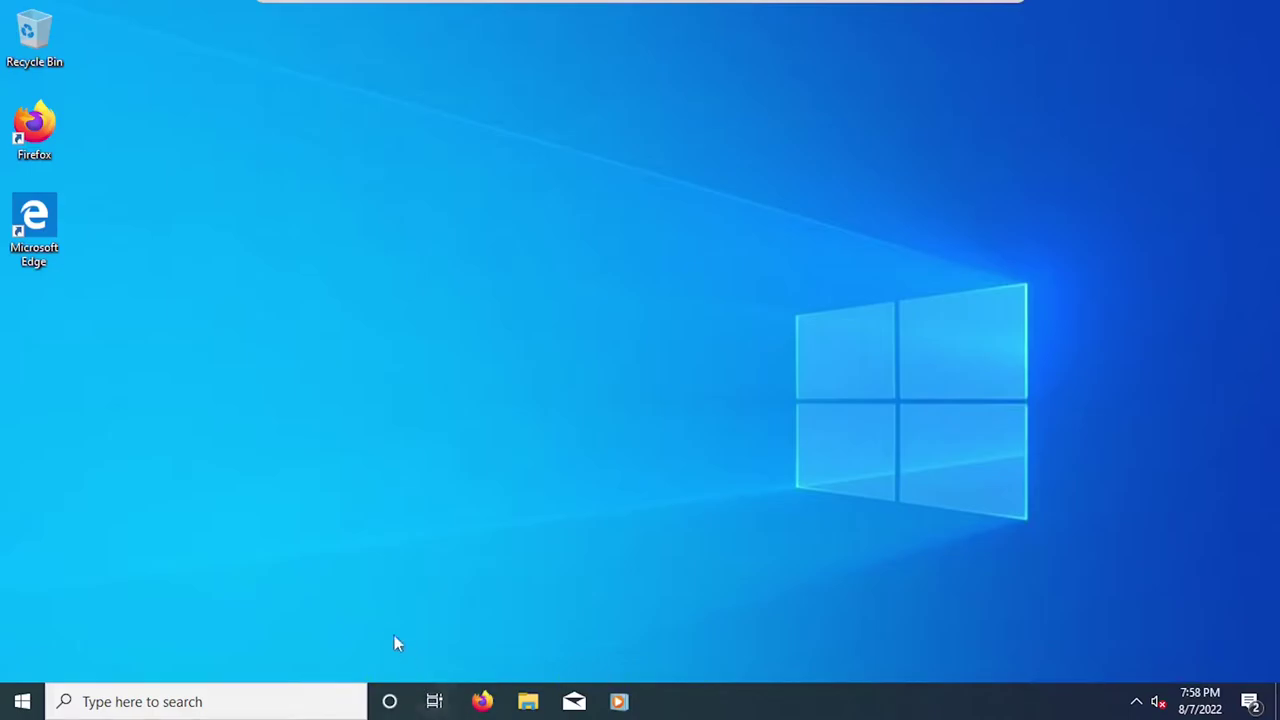
Sign out of the Test Machine account and sign back in to the desktop.
click(6, 710)
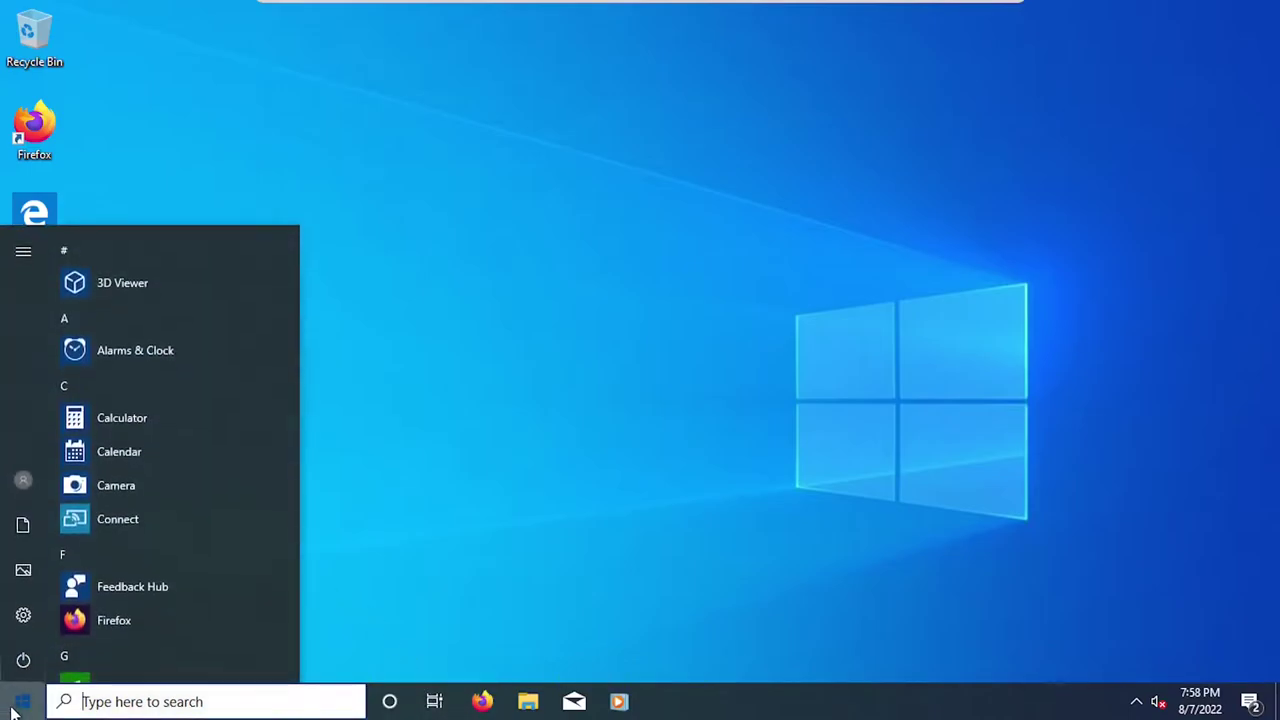
click(14, 480)
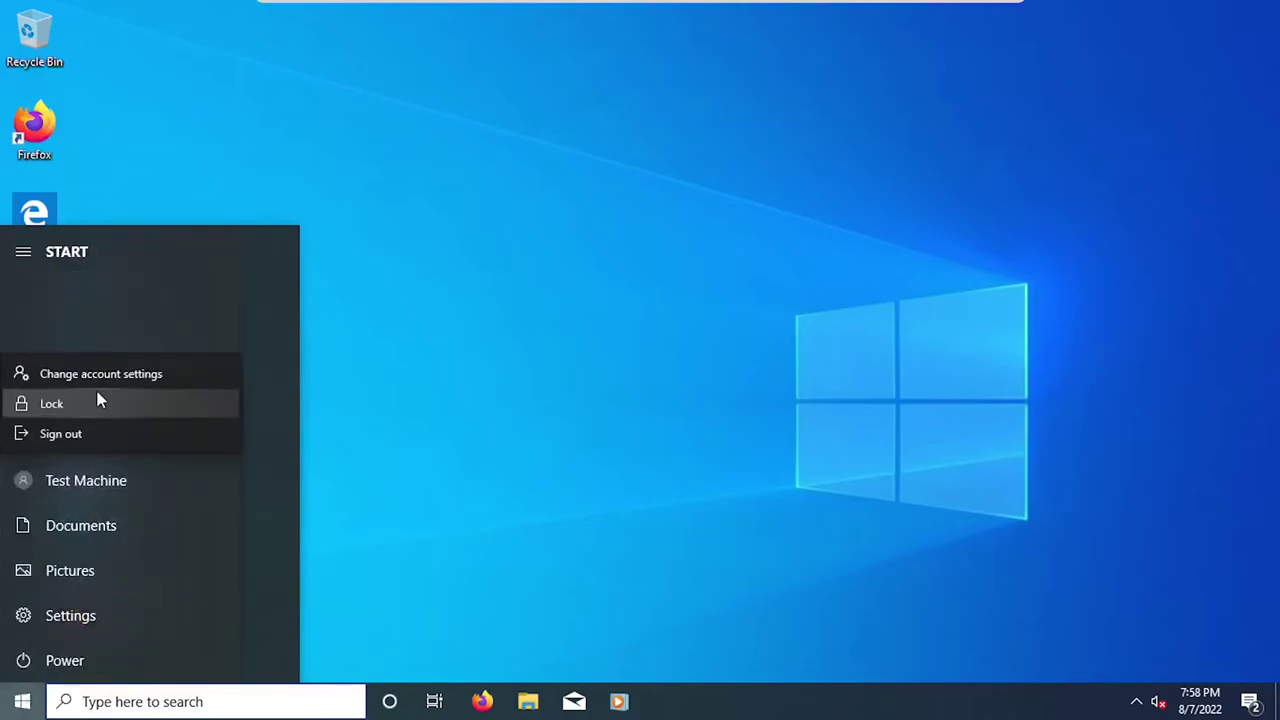
click(72, 436)
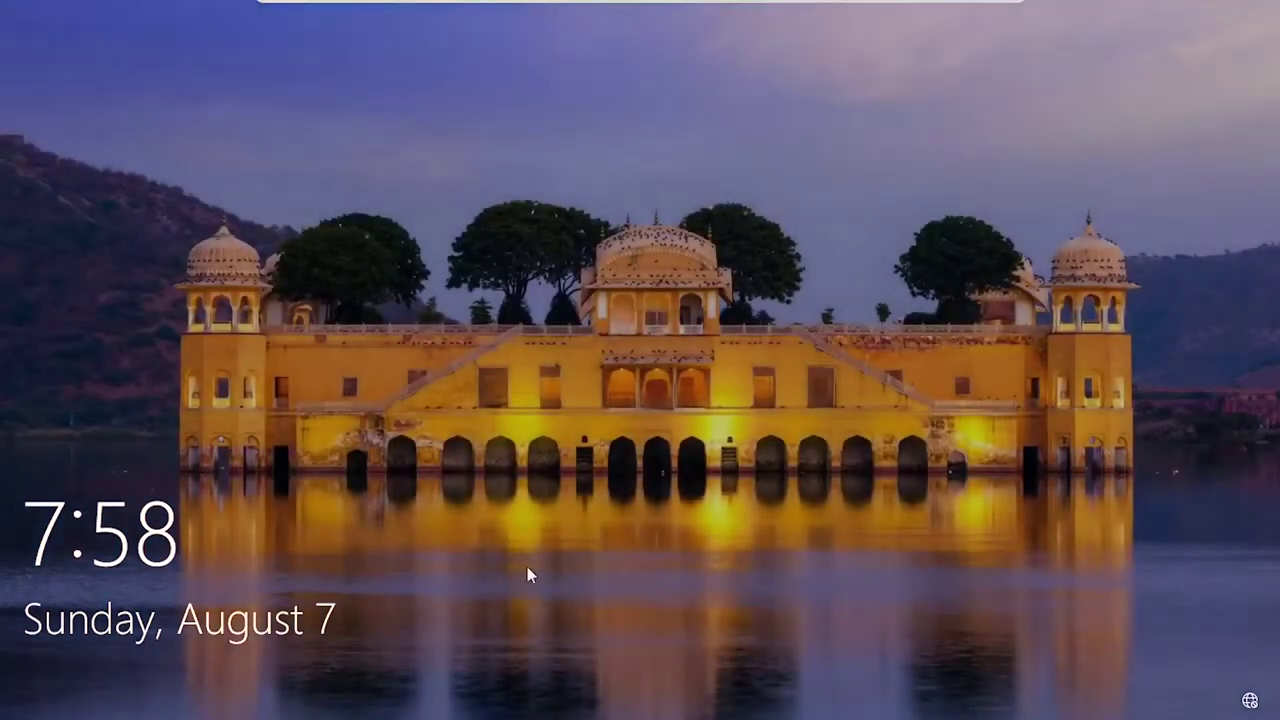
click(640, 110)
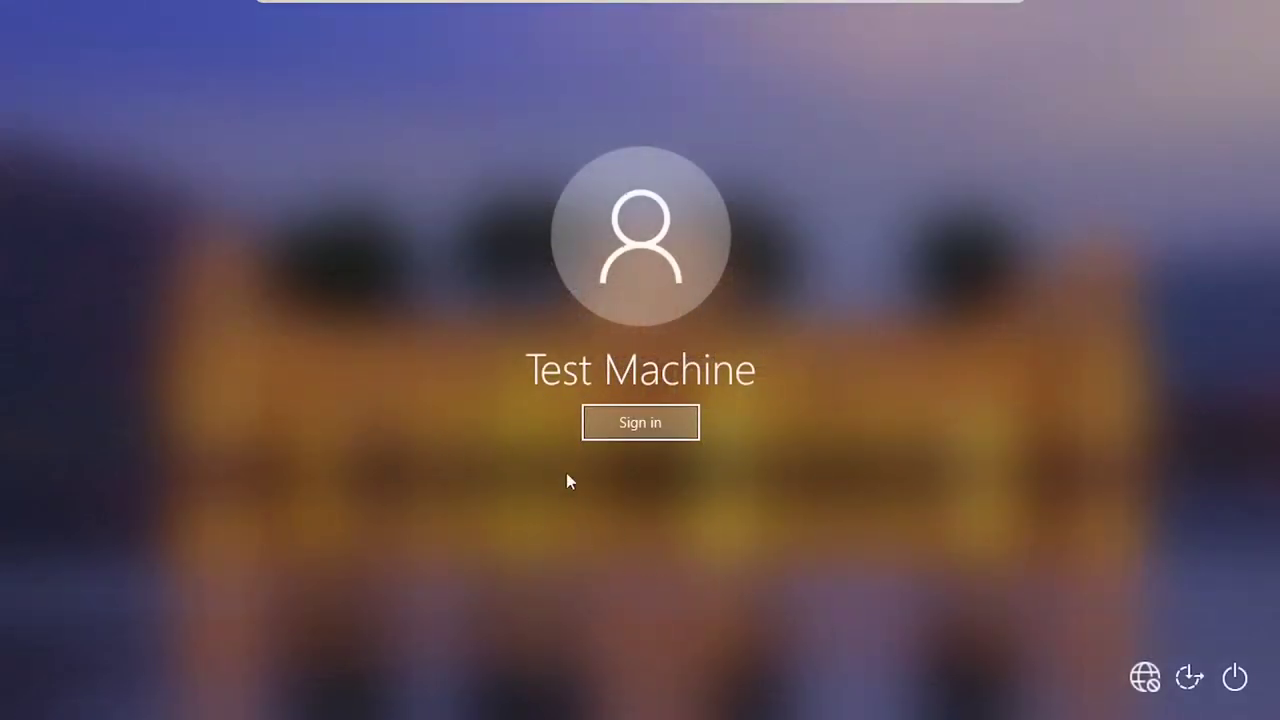
click(652, 426)
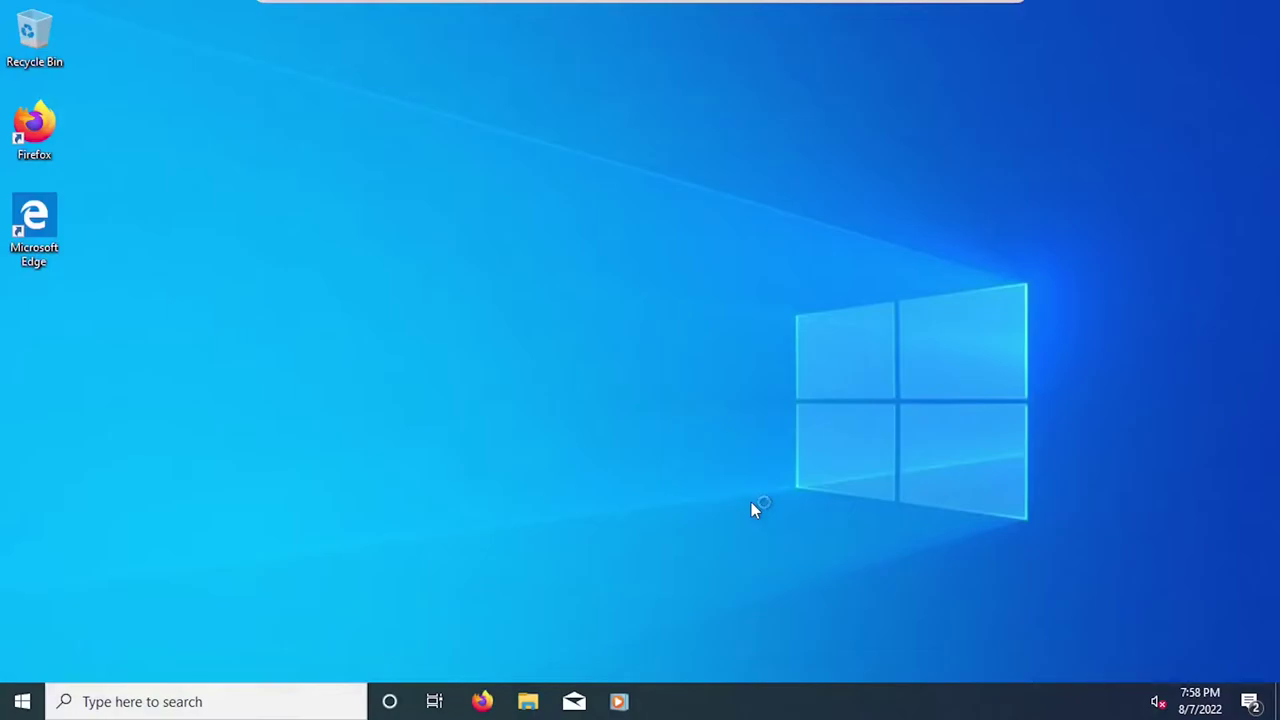
Try to open System Configuration by running msconfig.
key(super+r)
text(msconfig)
key(Return)
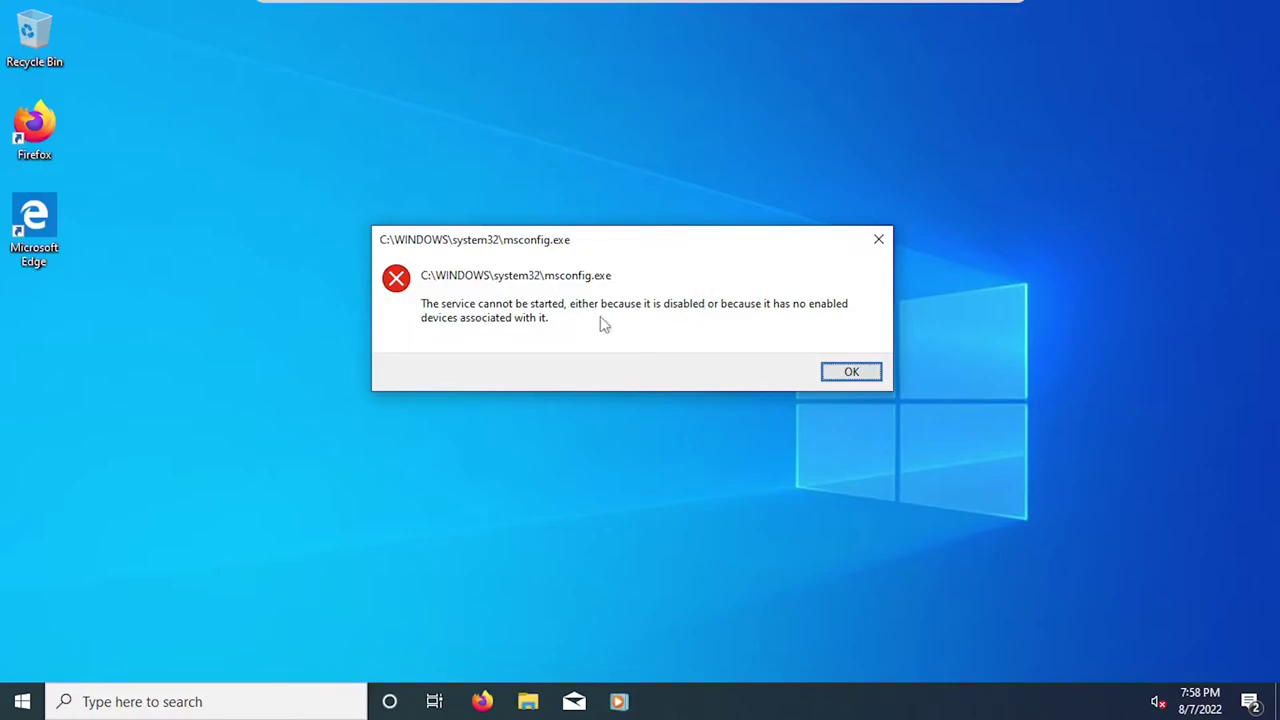
click(848, 371)
click(252, 639)
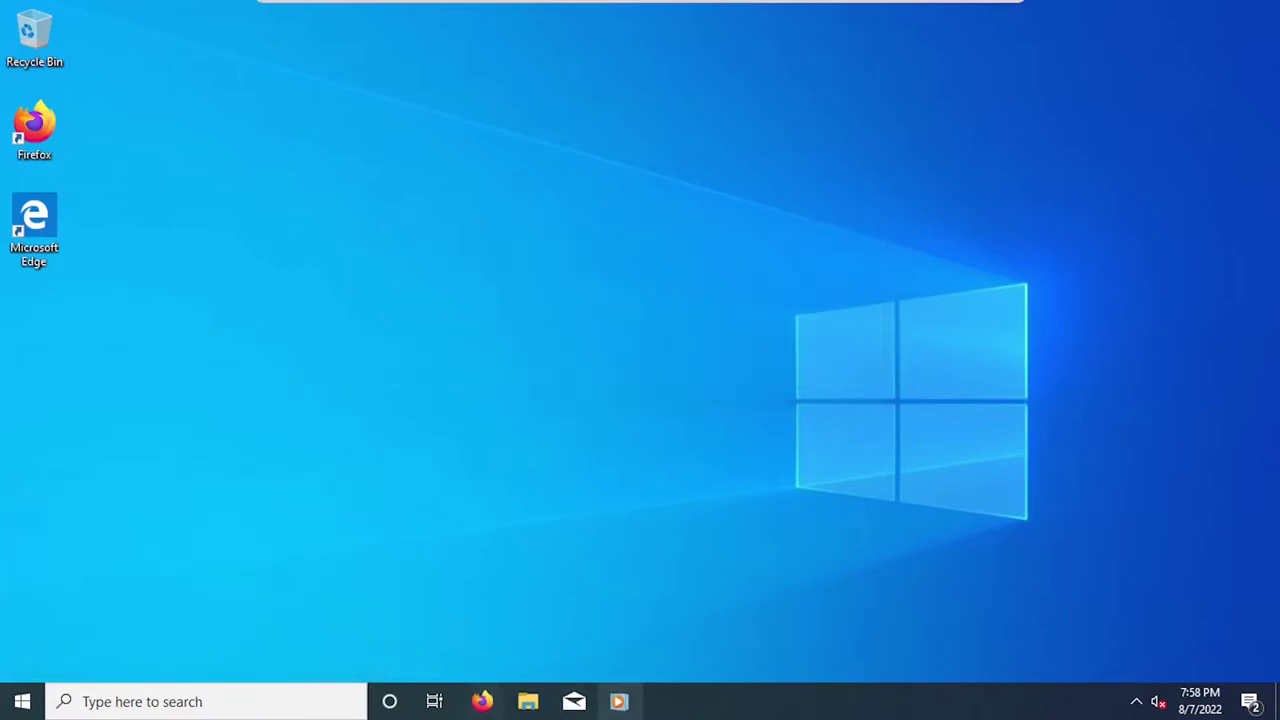
Try to open Task Manager from the desktop.
right_click(877, 702)
click(897, 610)
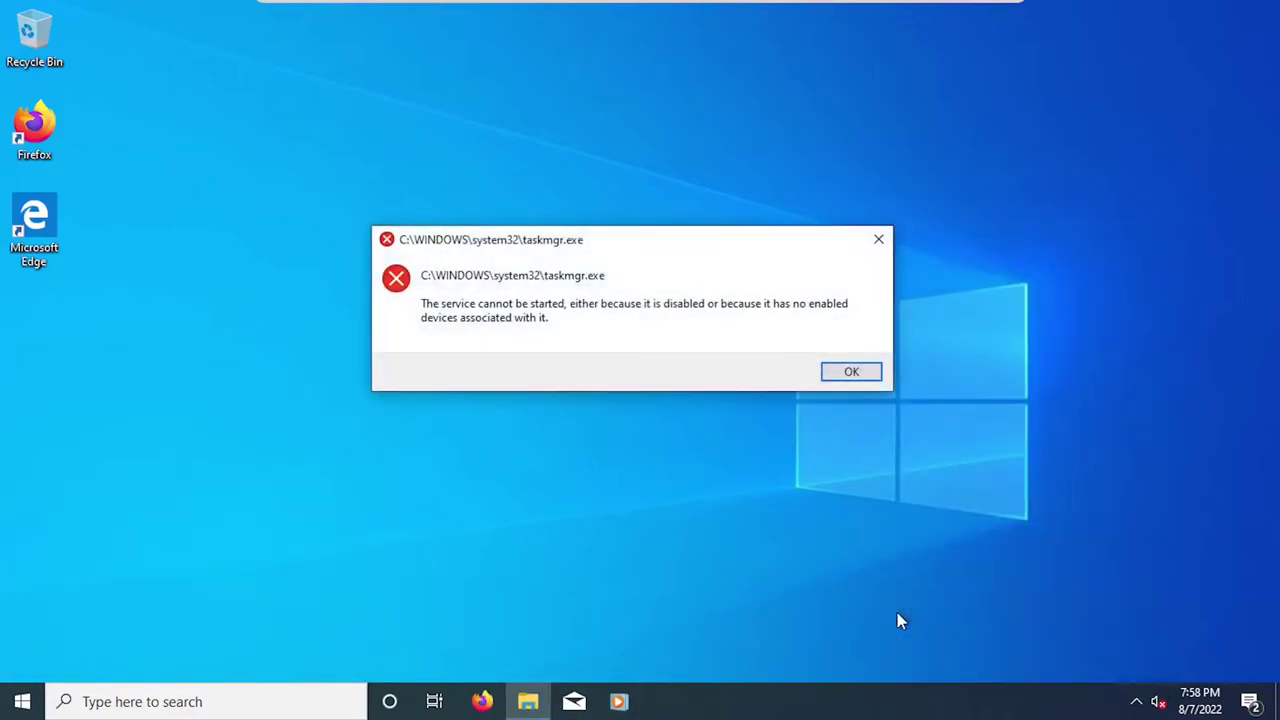
click(851, 372)
Open a Command Prompt by running cmd and try to start Task Manager with the taskmgr command.
key(super+r)
text(cmd)
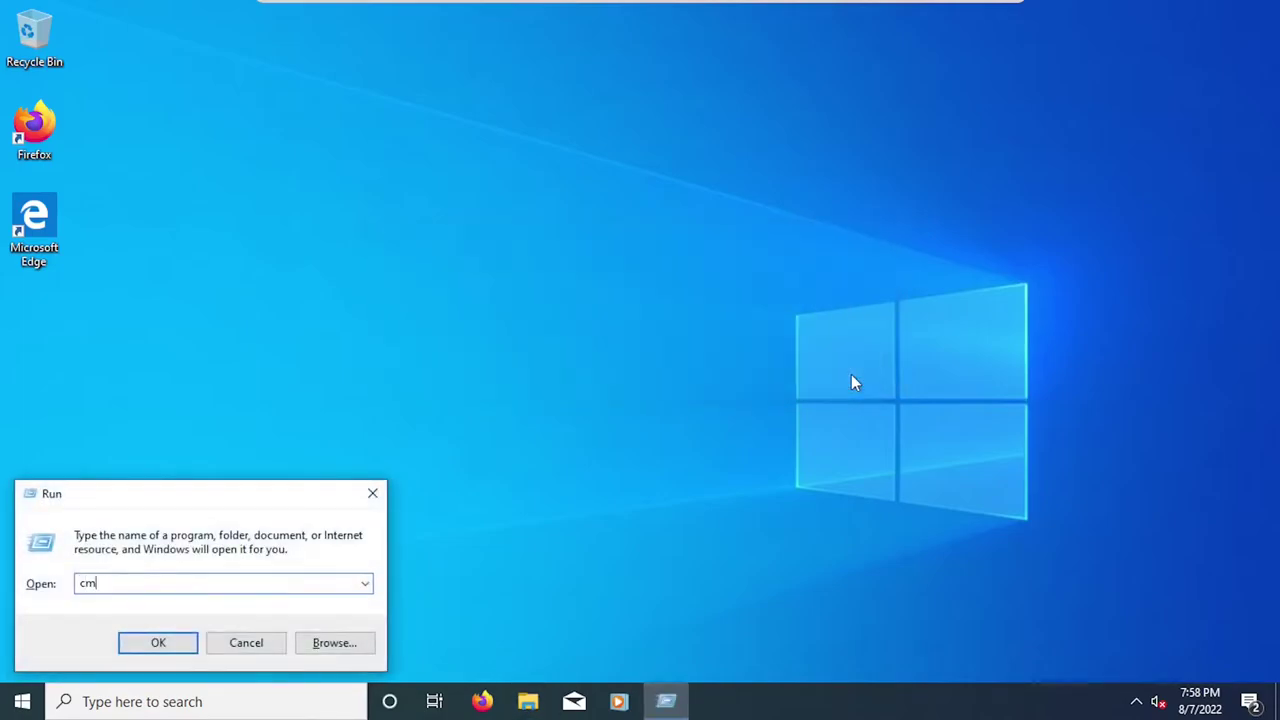
key(Return)
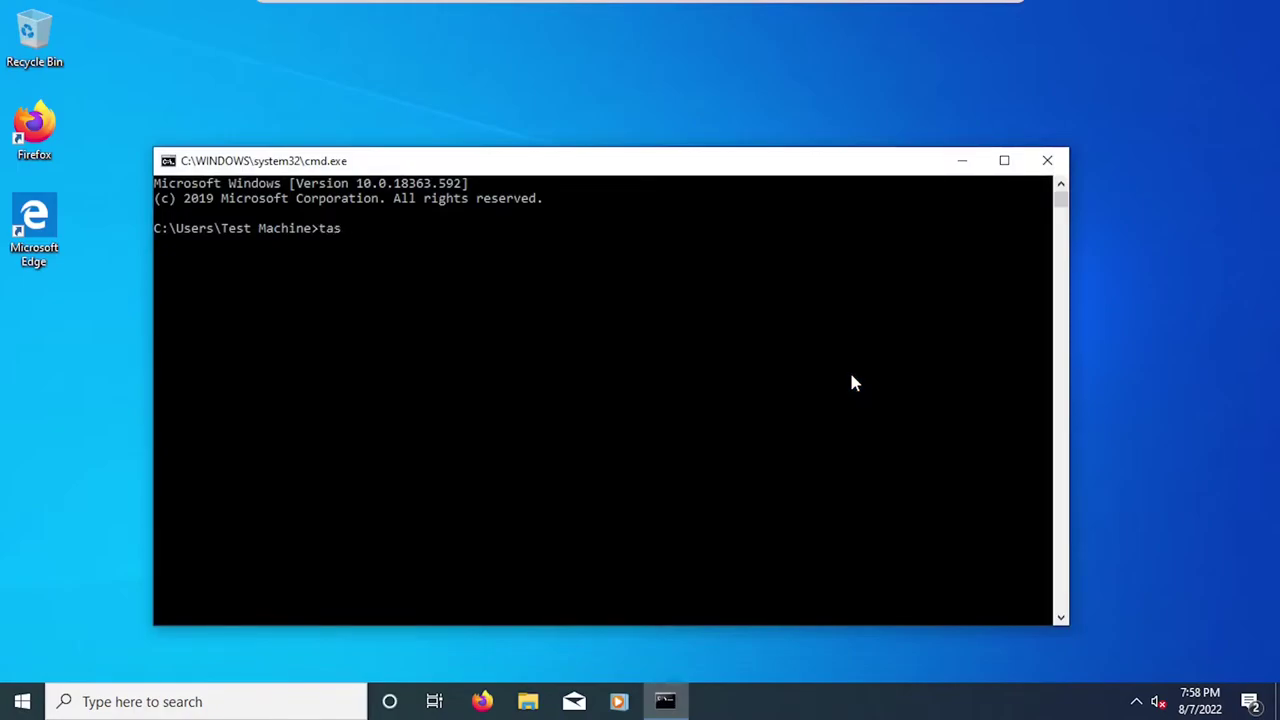
text(gr)
key(Return)
click(852, 378)
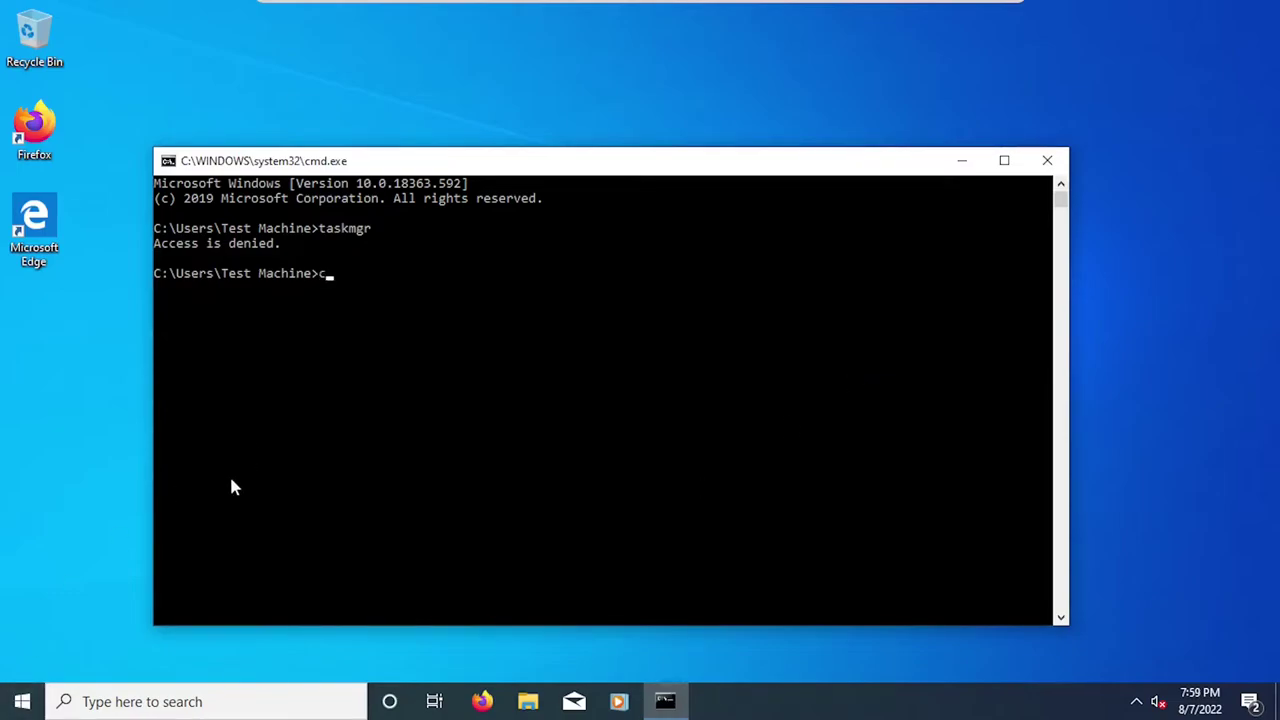
Launch Control Panel from the Command Prompt with the control command and close its window.
text(control)
key(Return)
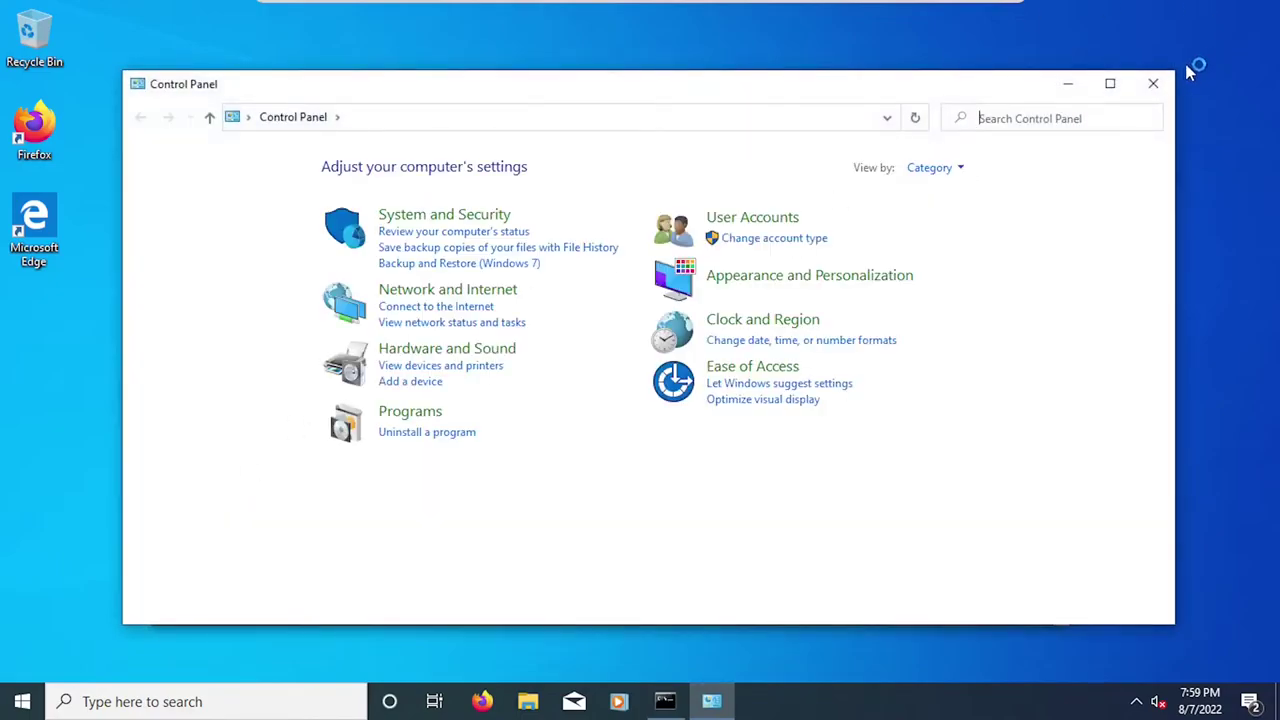
click(1153, 83)
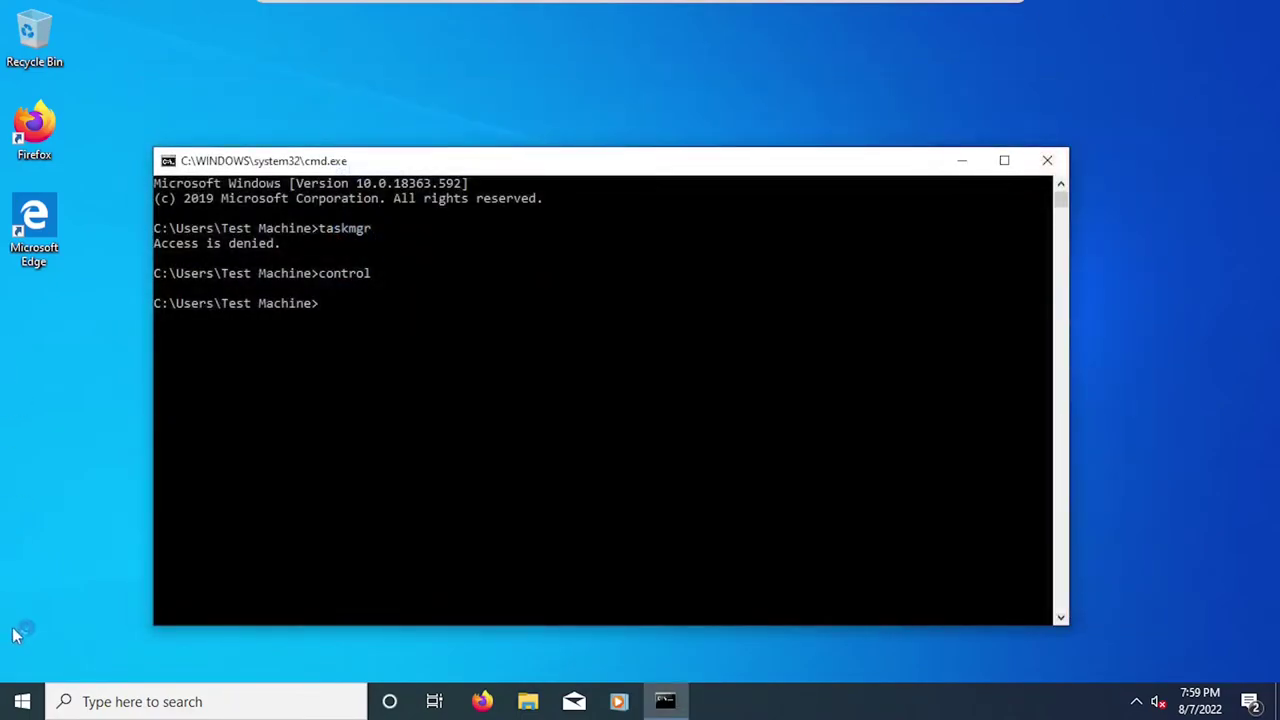
Try to launch Microsoft Store from the list of installed apps.
click(22, 701)
scroll(175, 602, down, 1)
scroll(177, 590, down, 5)
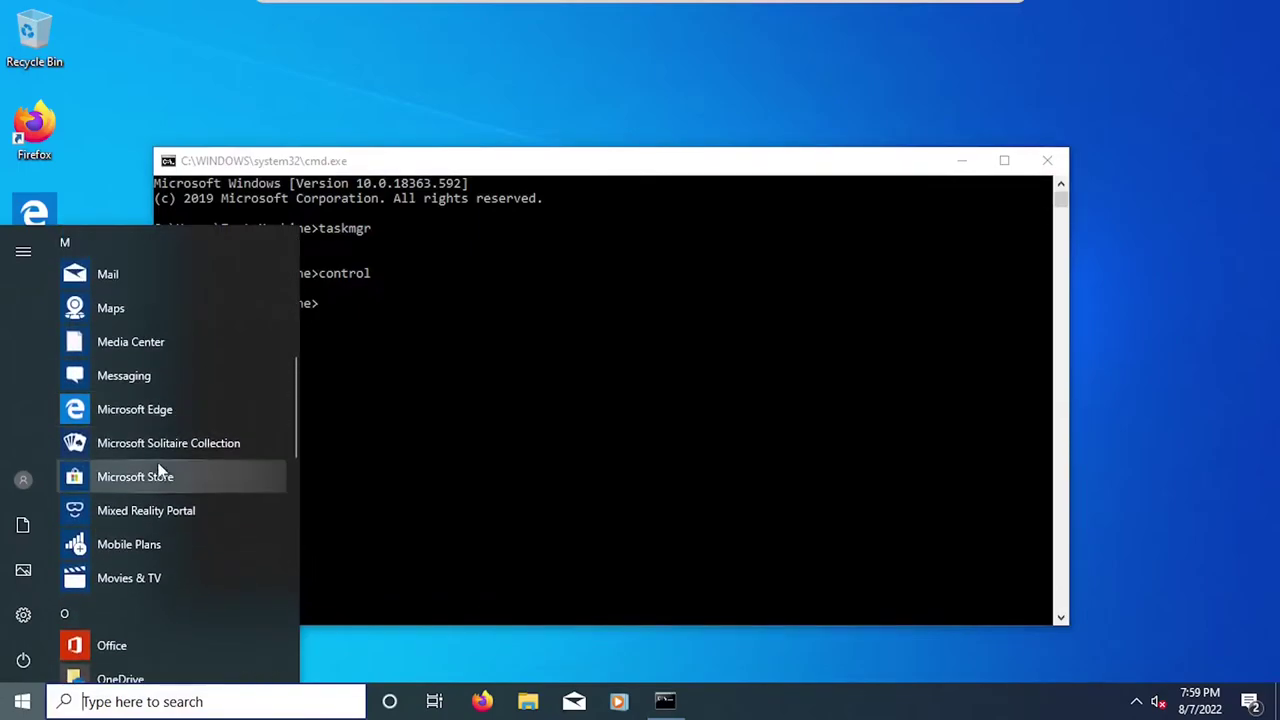
click(155, 467)
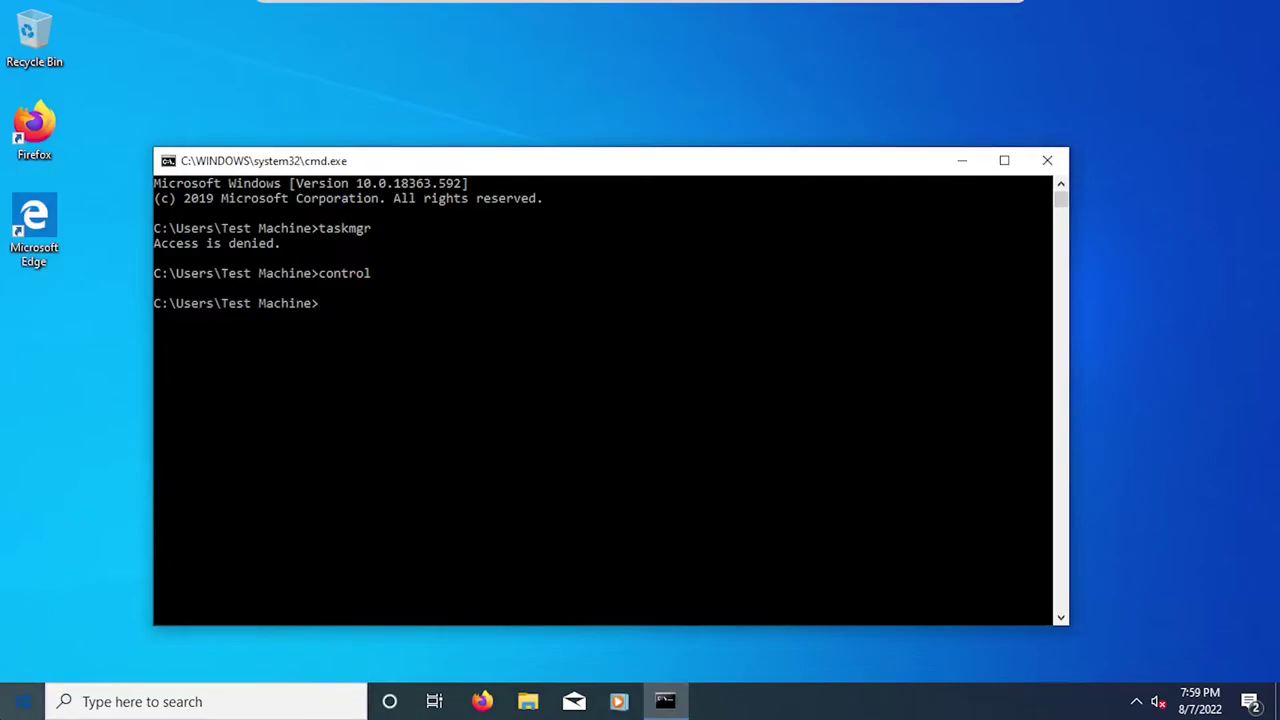
Try once more to open Task Manager while the Command Prompt stays open.
key(super)
click(826, 539)
right_click(842, 702)
click(862, 610)
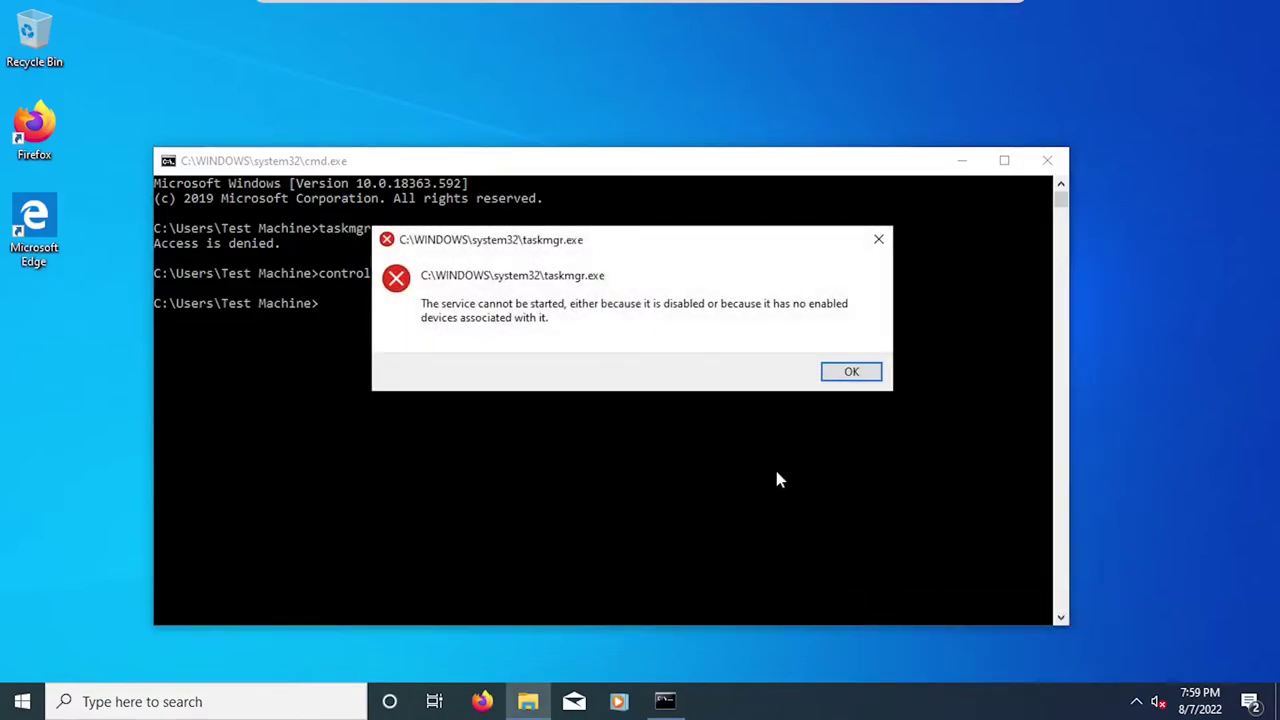
click(852, 373)
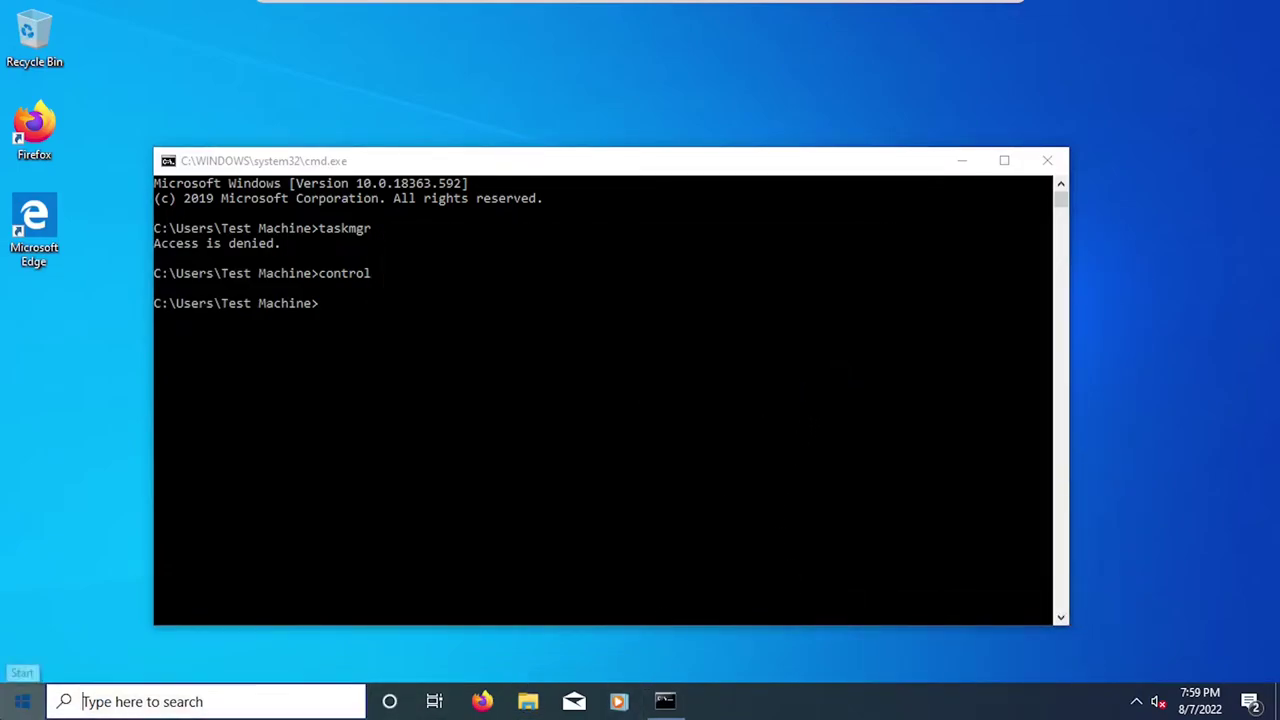
click(22, 701)
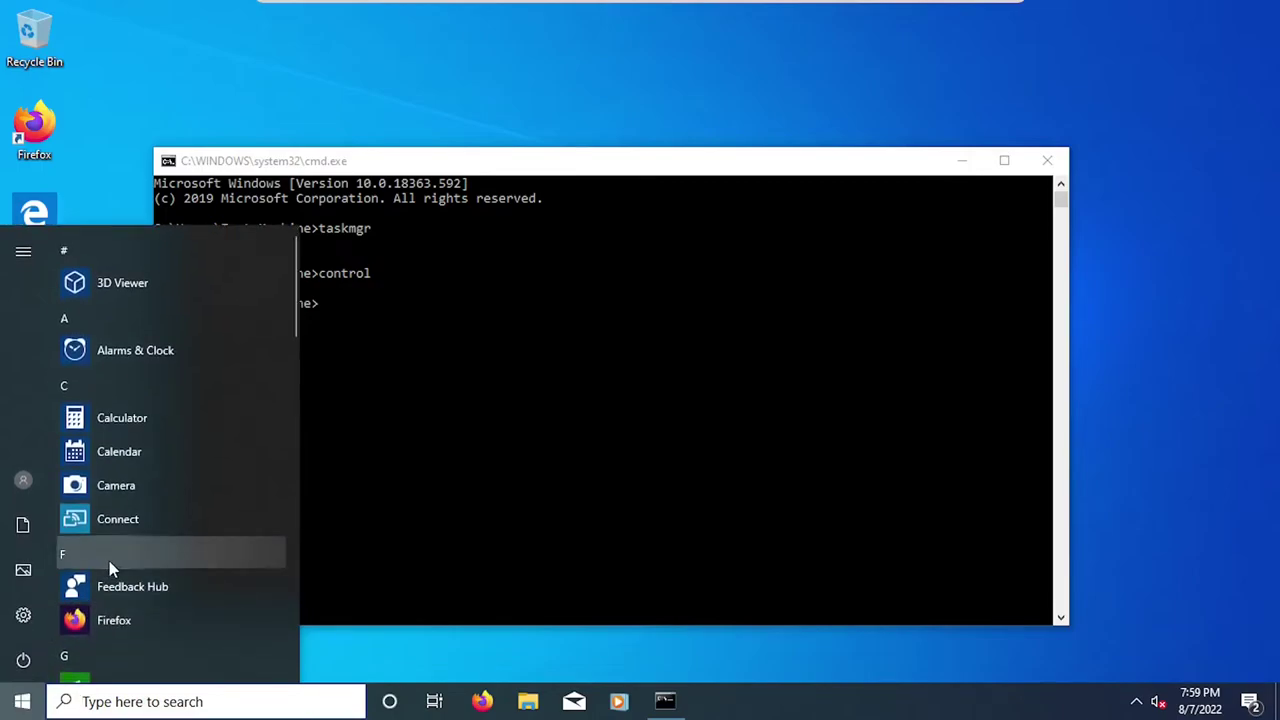
scroll(120, 556, down, 3)
scroll(150, 500, down, 4)
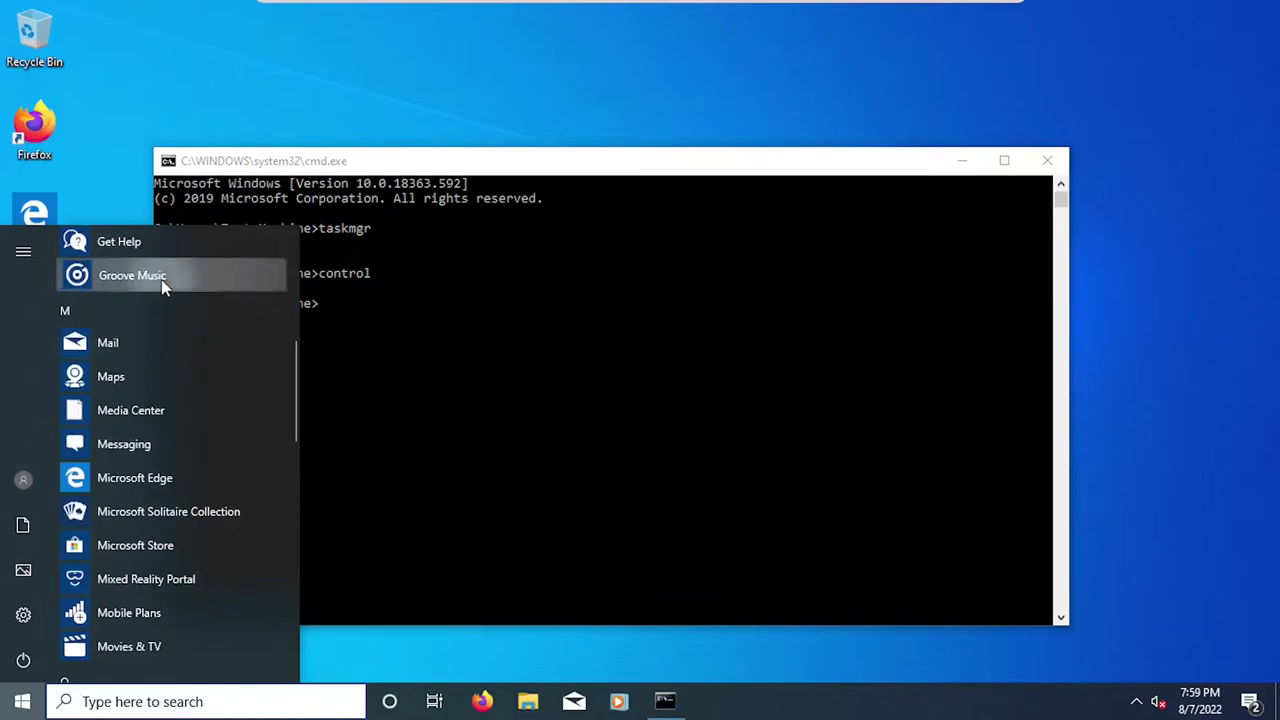
key(Escape)
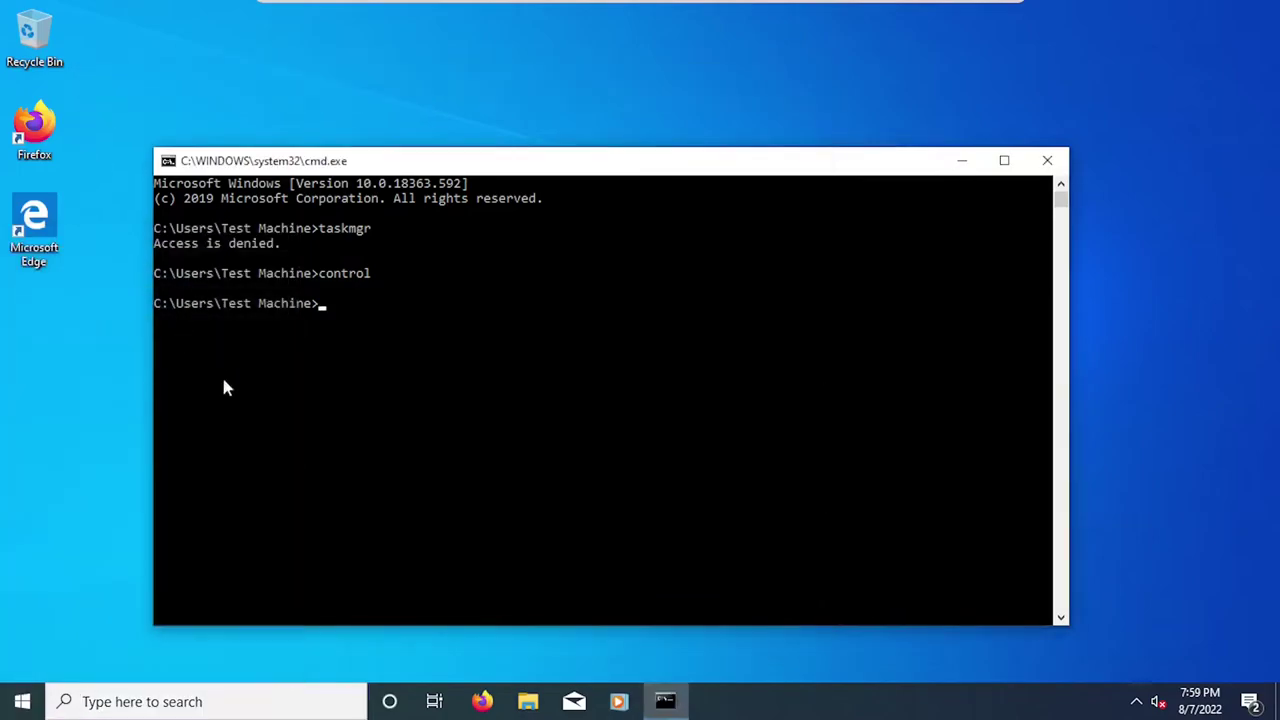
Open Windows Media Player and finish its initial setup with Recommended settings.
click(618, 701)
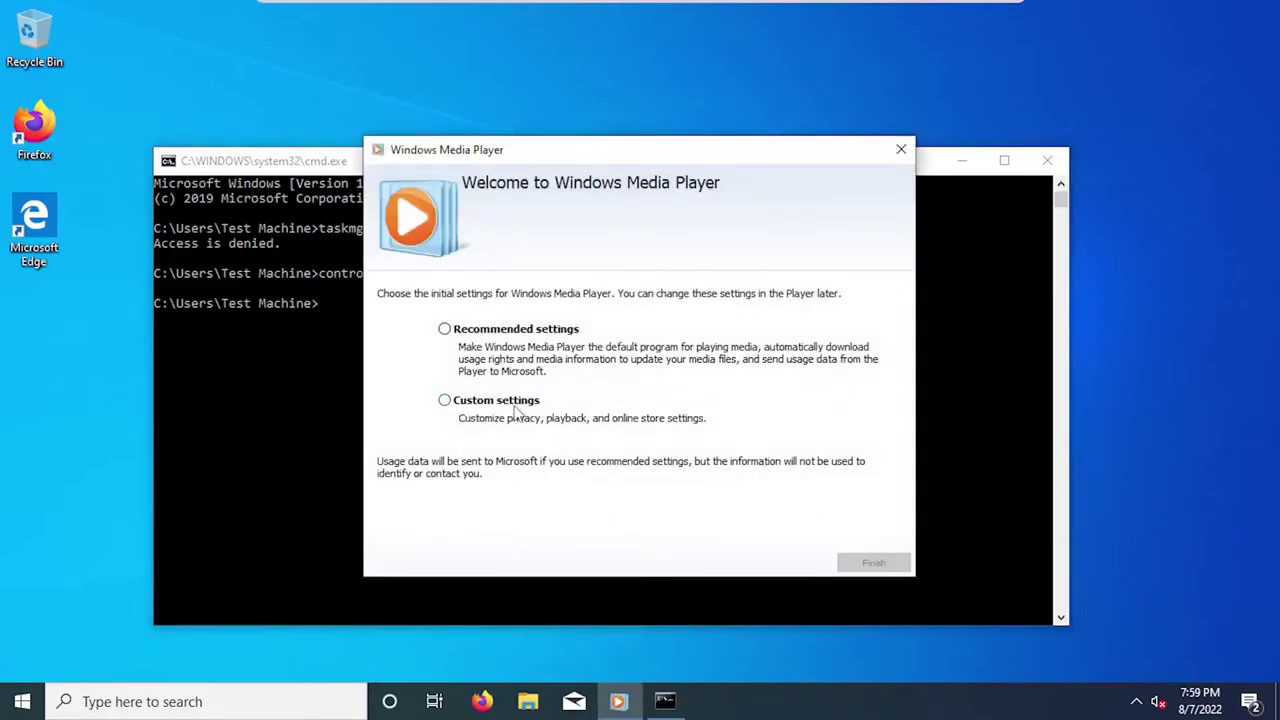
click(527, 330)
click(895, 563)
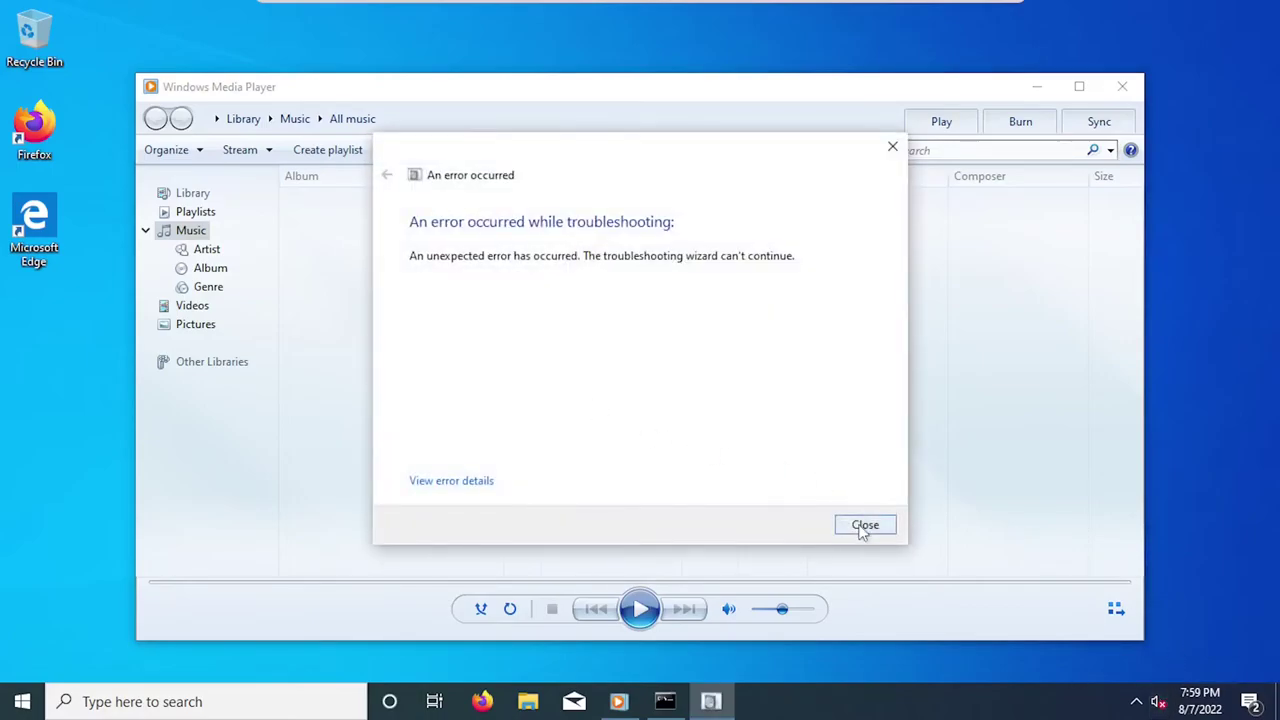
Dismiss the troubleshooting error and look through the list of installed apps down to its last entry for other programs to test.
click(862, 527)
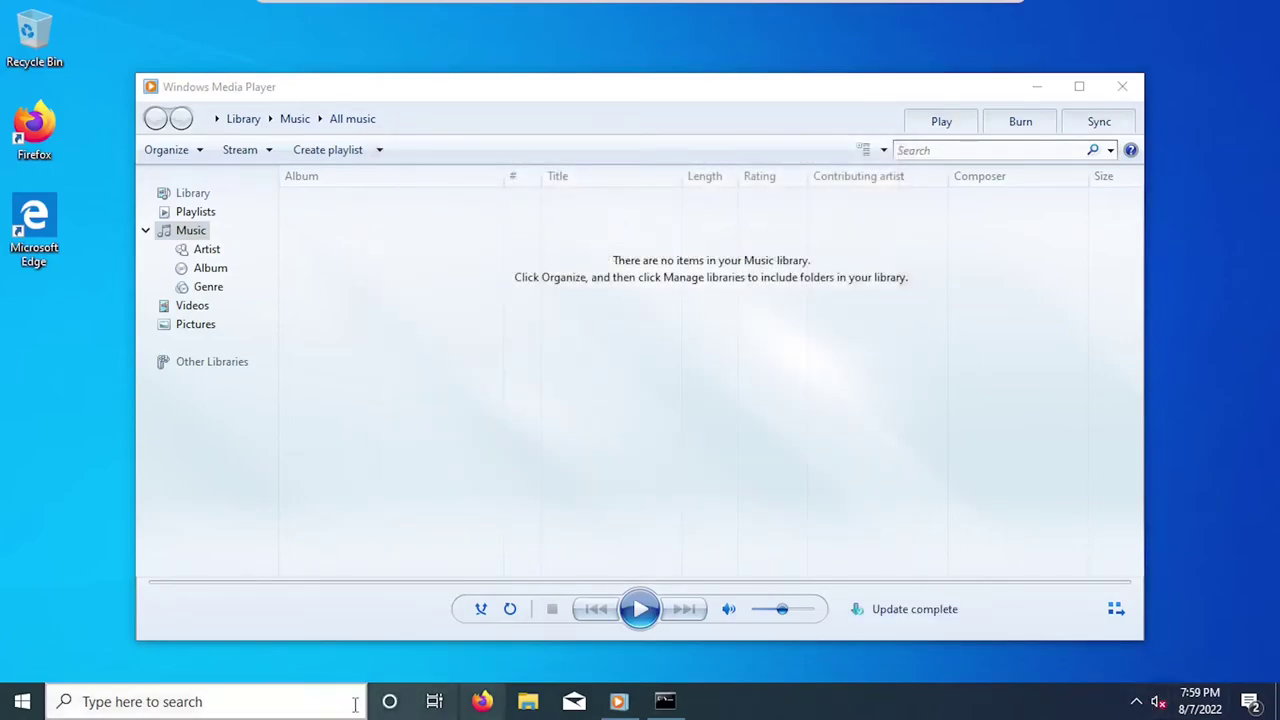
click(3, 705)
scroll(150, 517, down, 1)
scroll(231, 511, down, 3)
scroll(231, 511, down, 2)
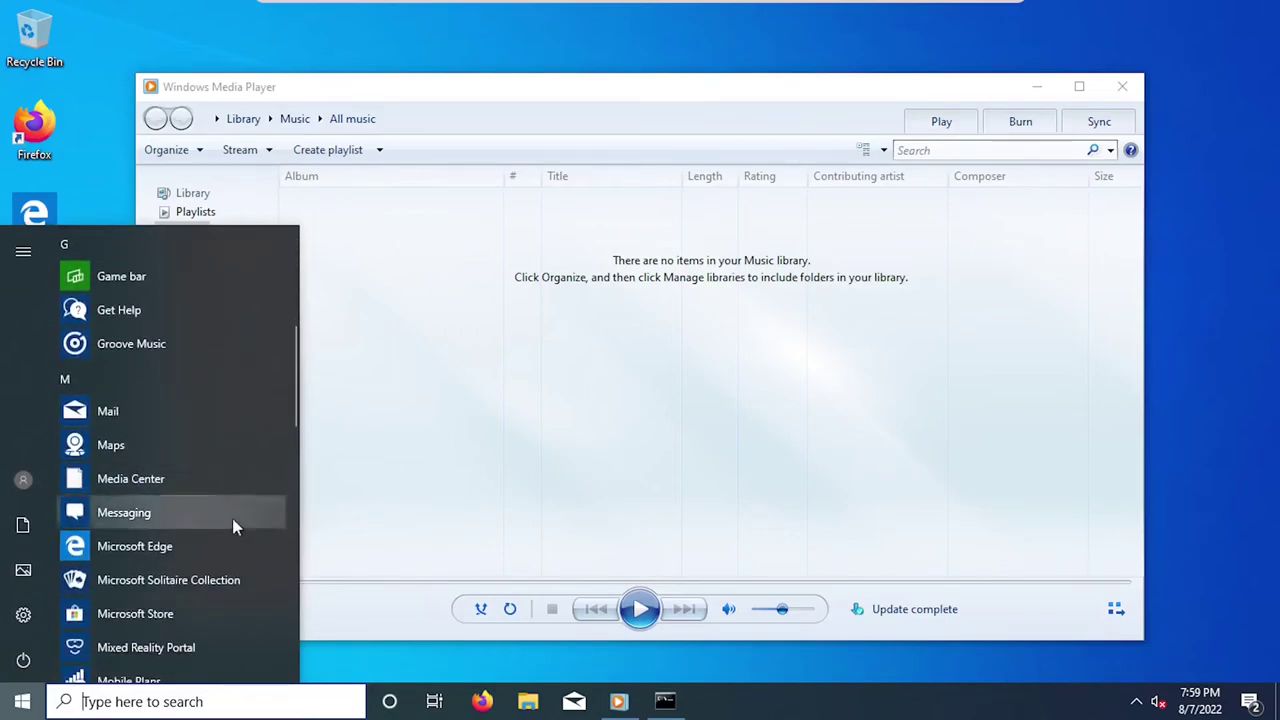
scroll(137, 517, down, 3)
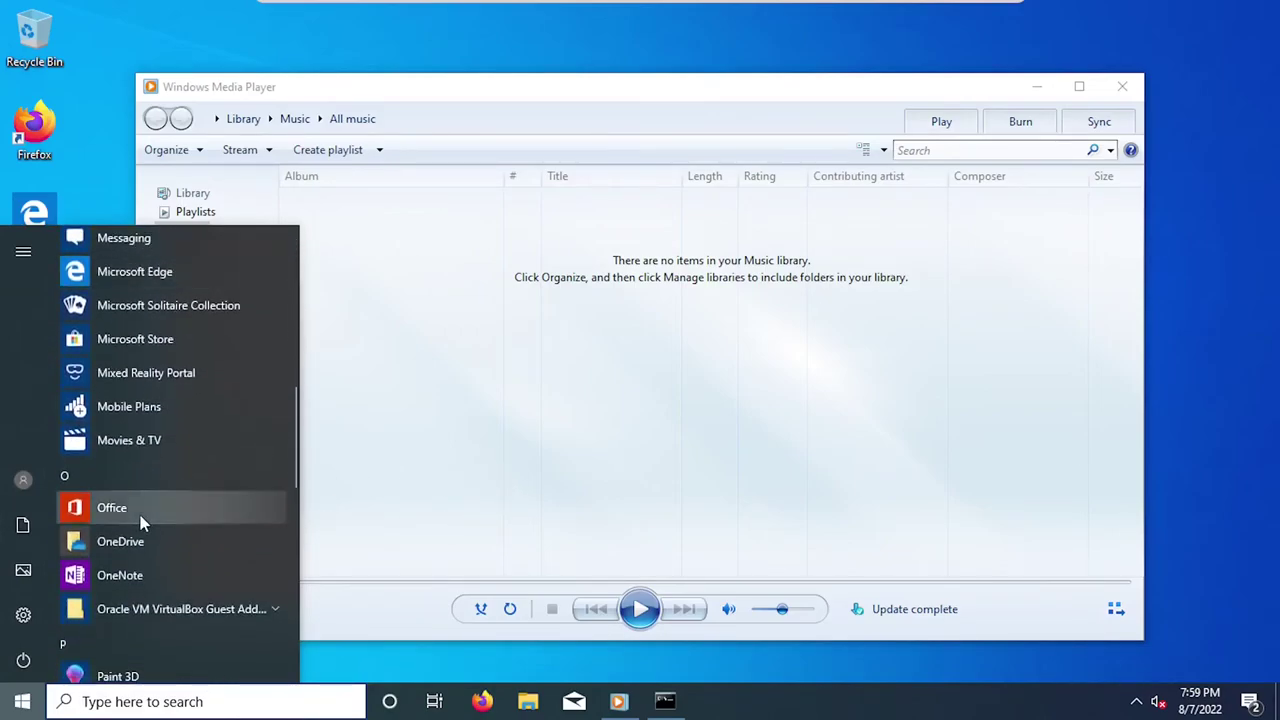
scroll(140, 515, down, 2)
scroll(137, 502, down, 1)
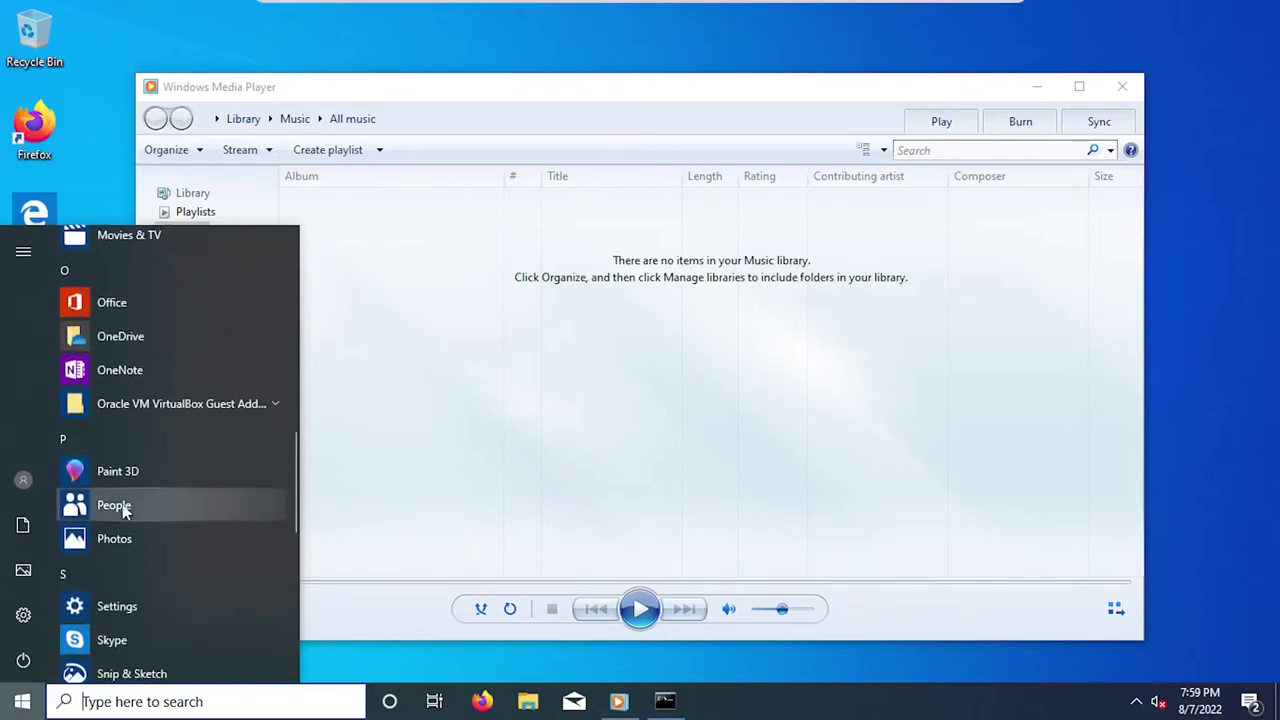
scroll(100, 540, down, 2)
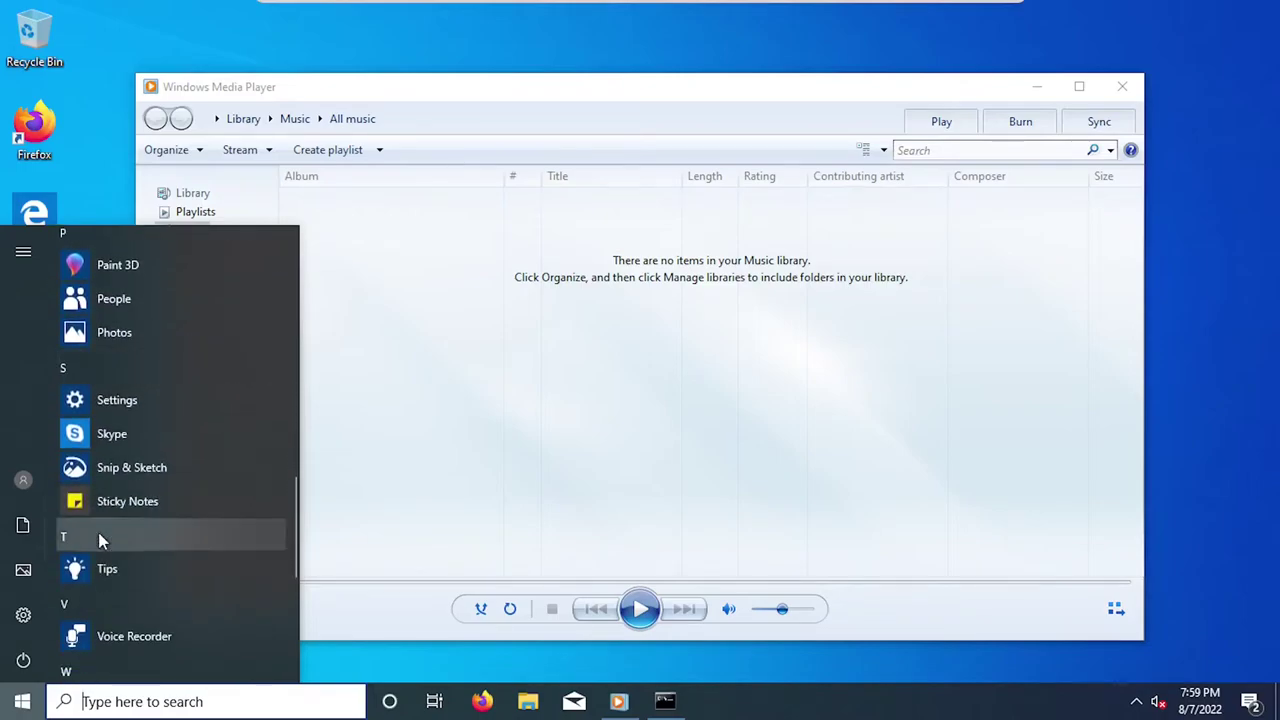
scroll(99, 540, down, 3)
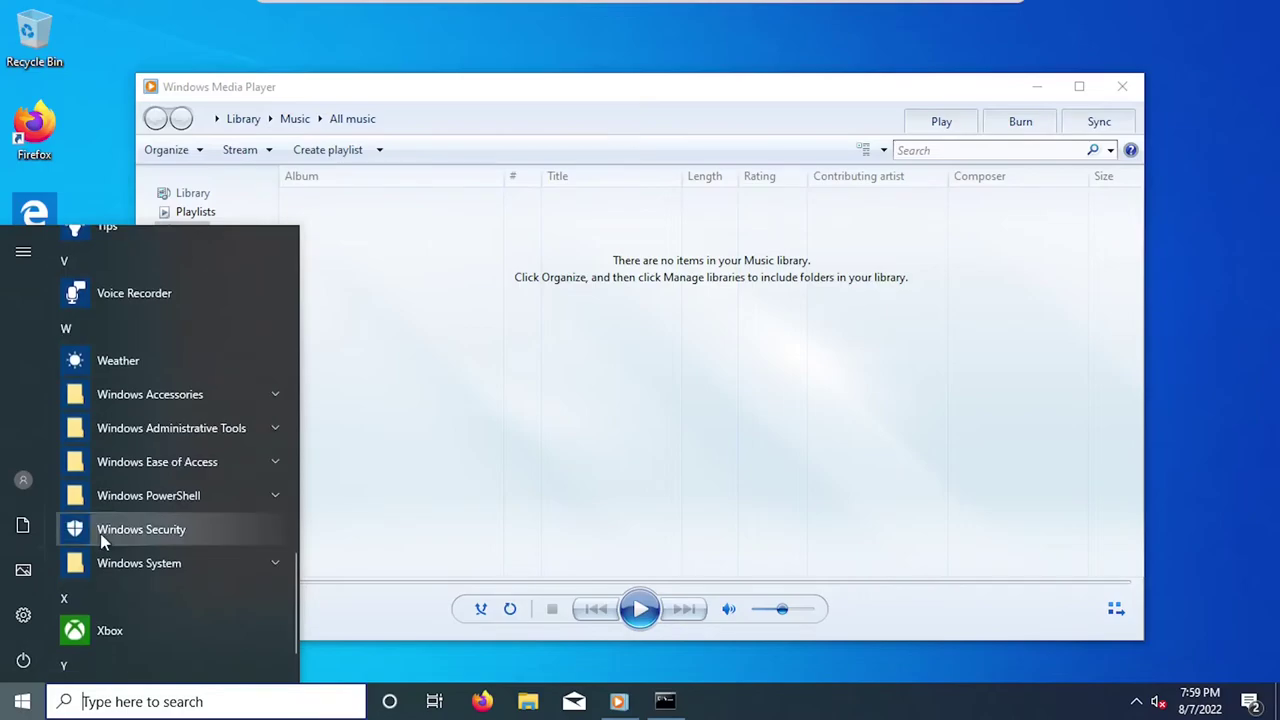
scroll(100, 533, down, 1)
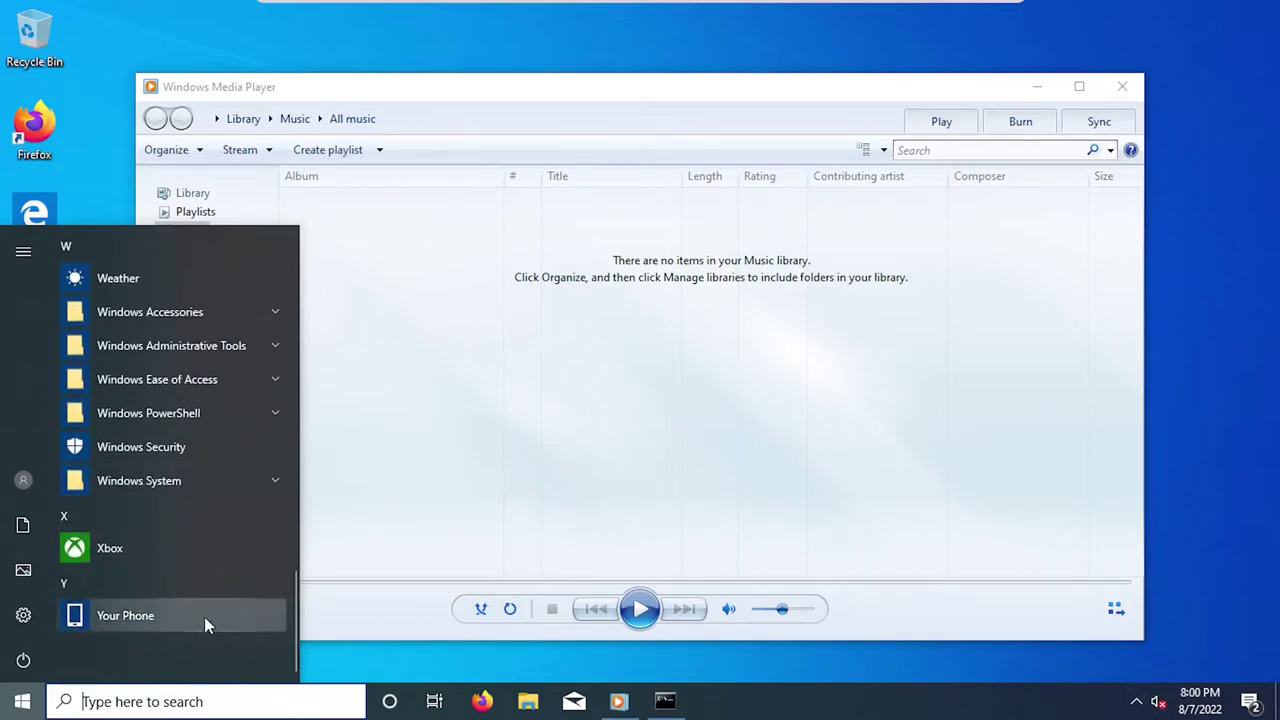
click(22, 701)
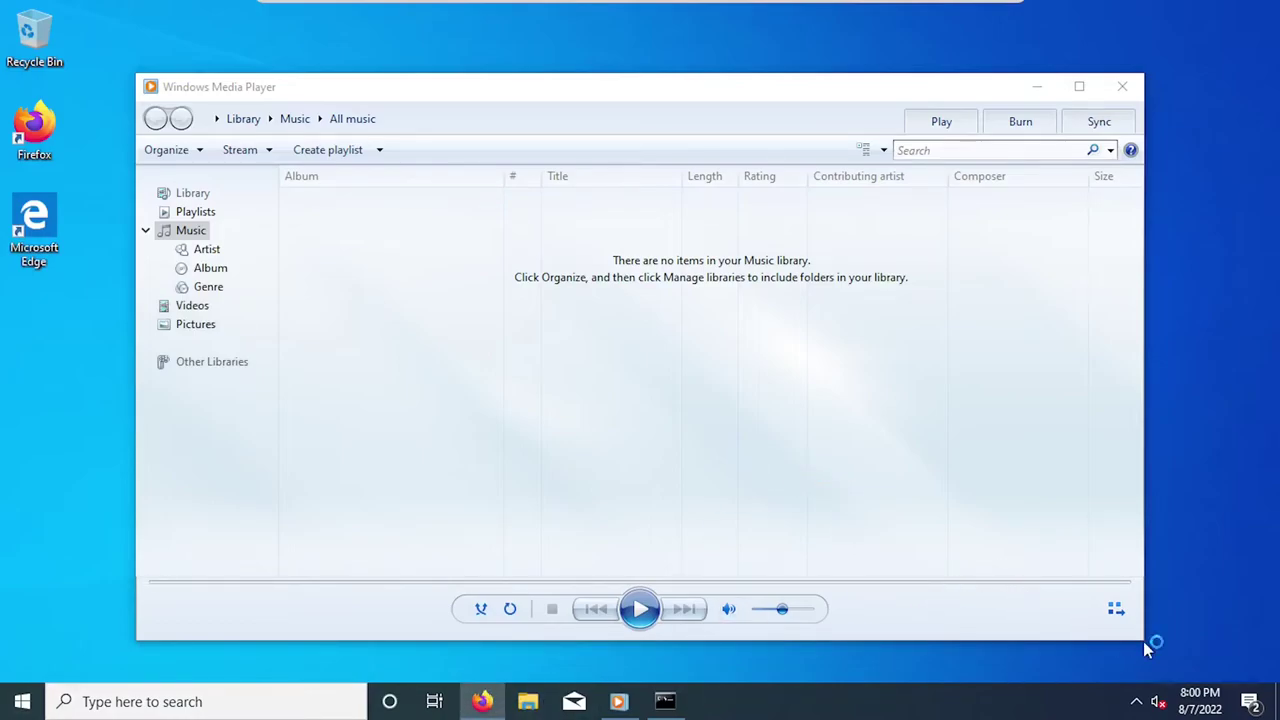
Try to load the local server page at 192.168.0.29 in Firefox.
text(19)
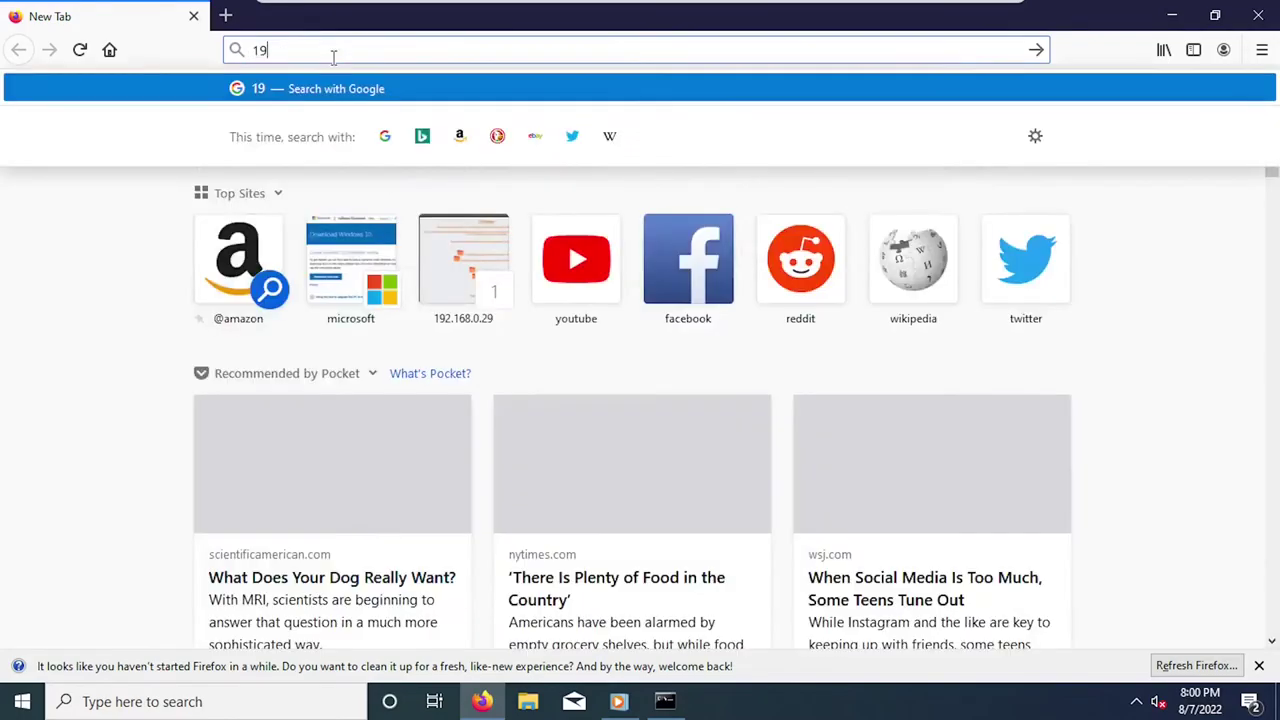
text(2.168.)
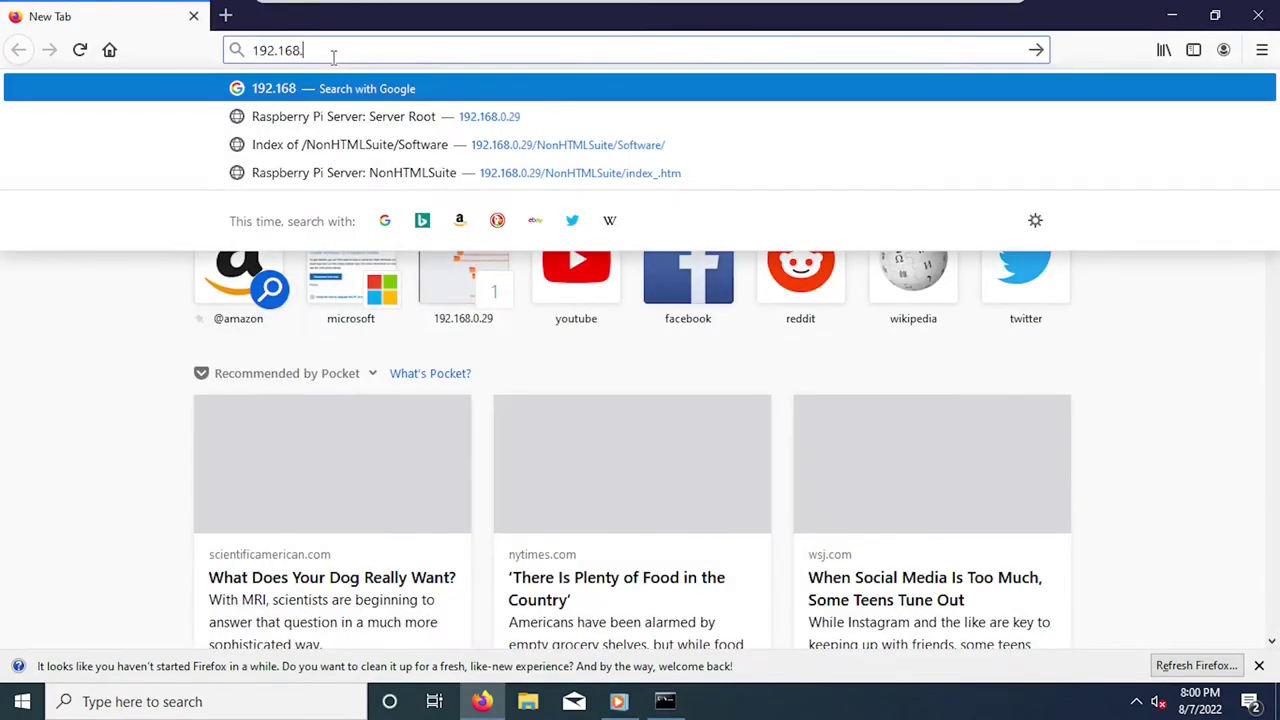
text(0.29)
key(Return)
drag(648, 276, 868, 366)
click(868, 366)
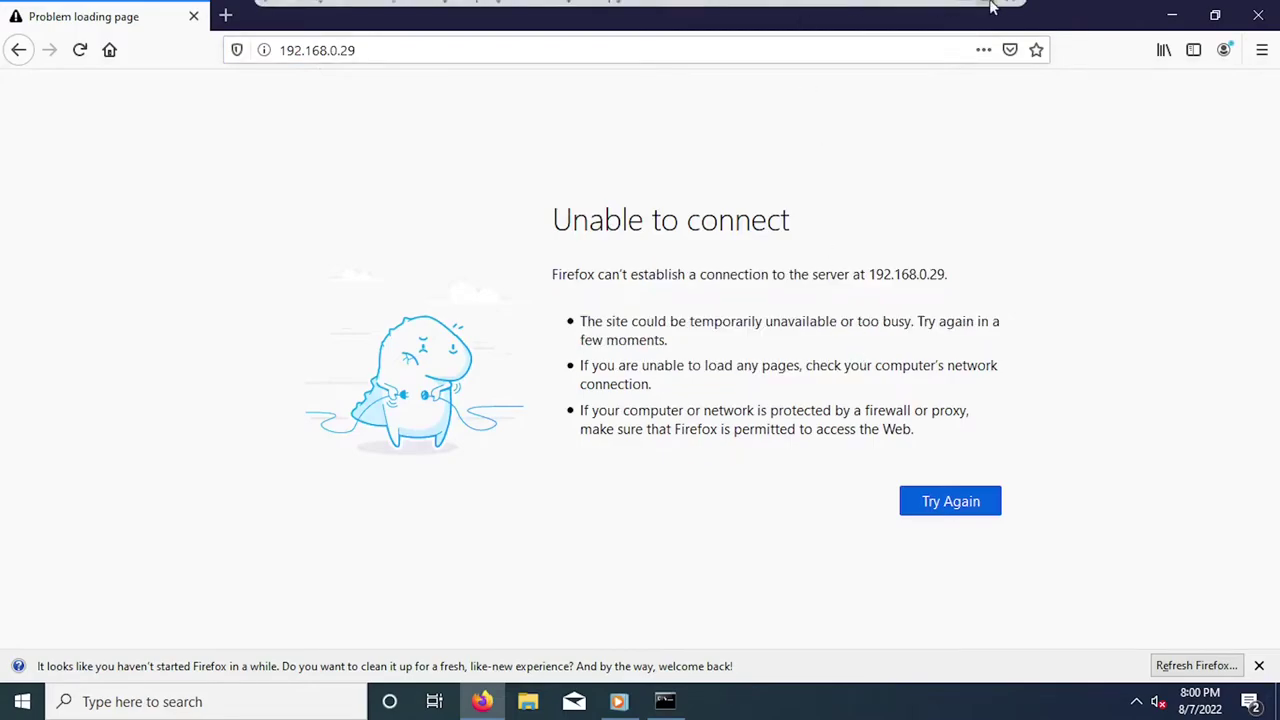
Switch the virtual machine out of full screen and back, dismissing the Windows Firewall notification, and close Firefox.
mouse_move(987, 6)
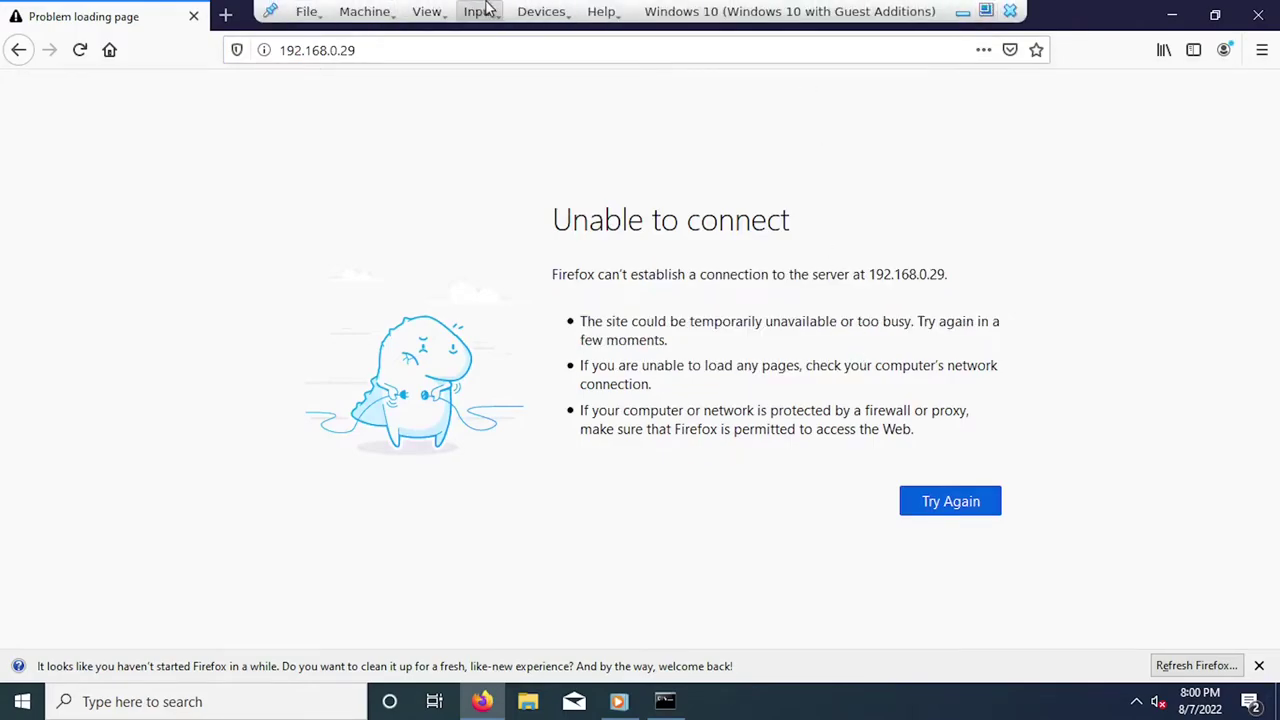
click(989, 9)
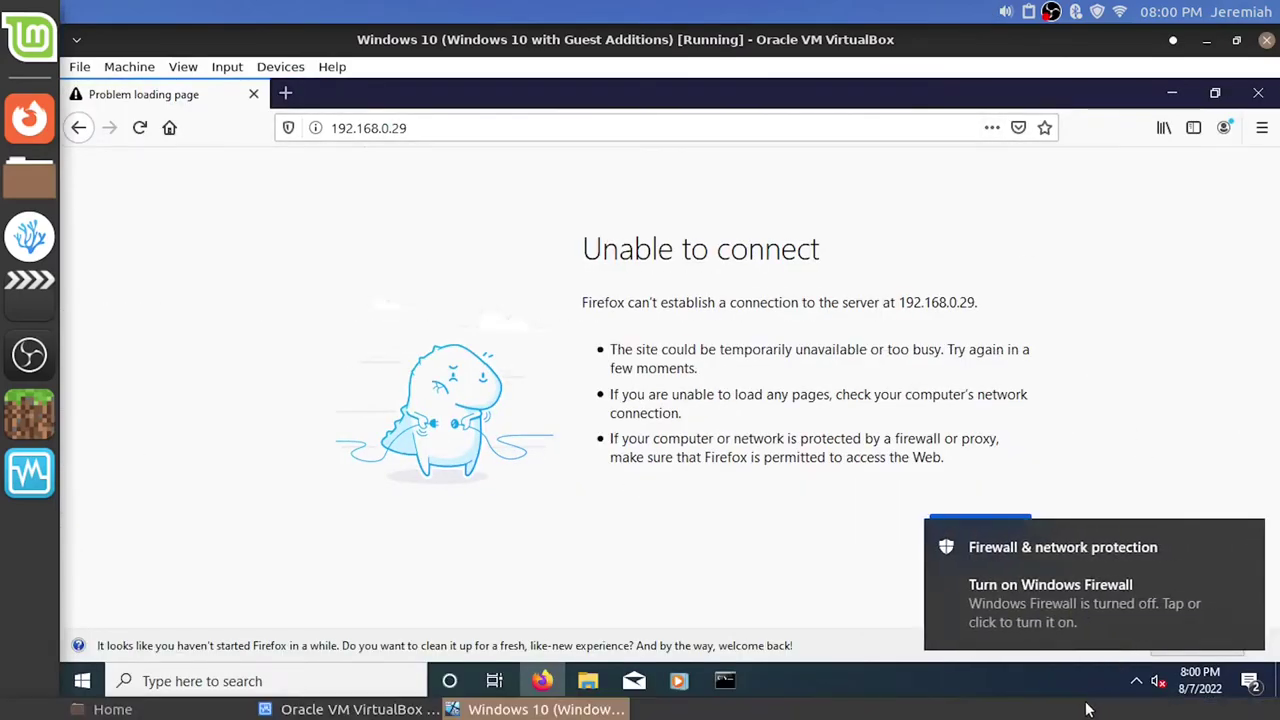
click(1245, 537)
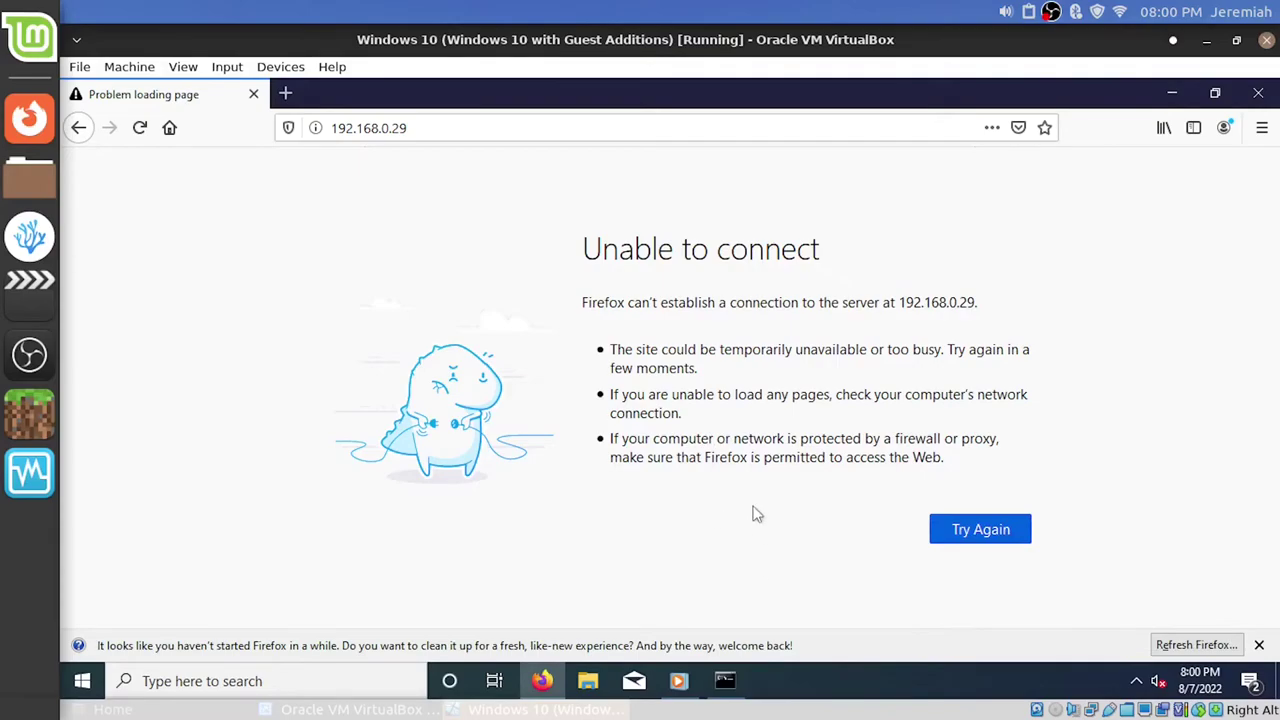
key(Alt_R+f)
click(1246, 11)
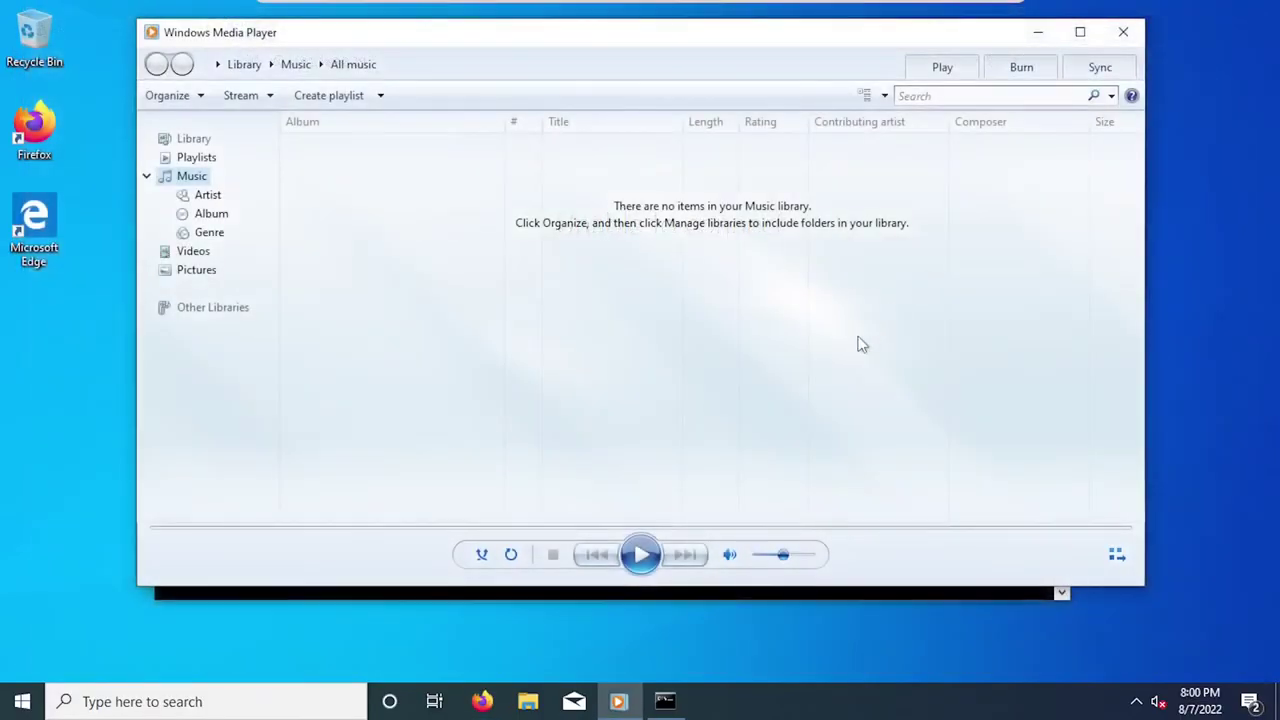
key(super+r)
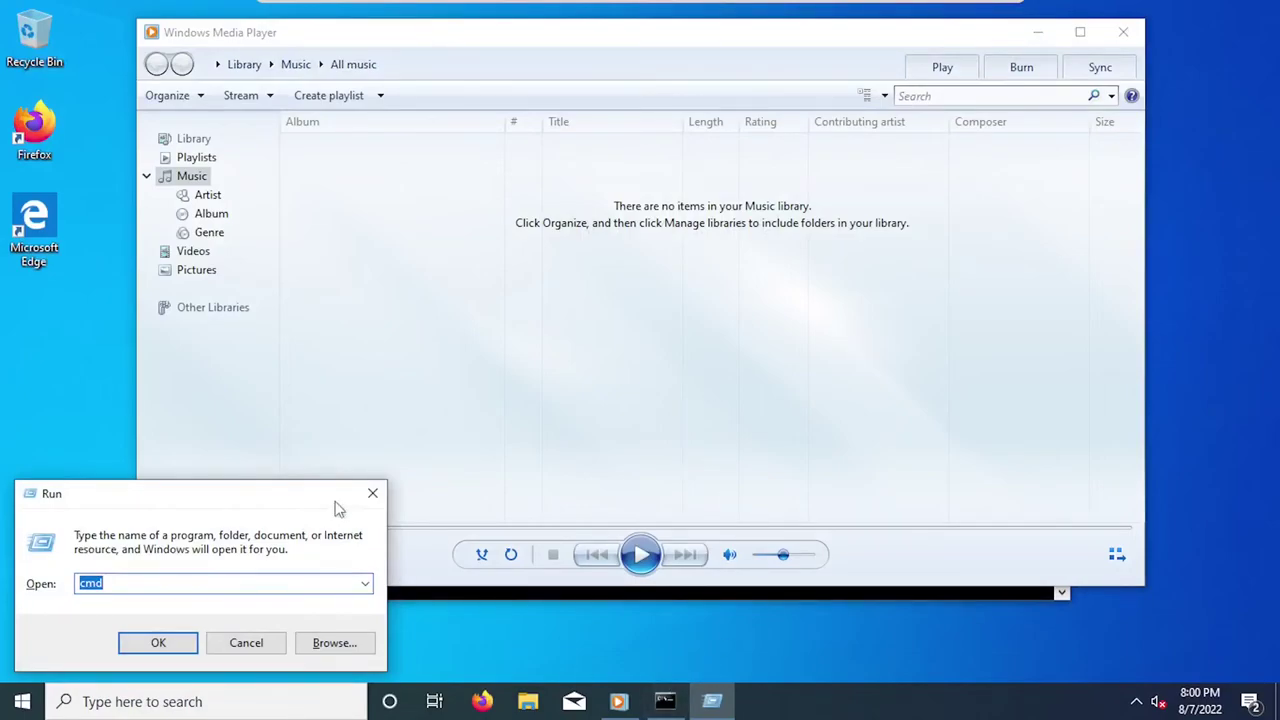
click(372, 493)
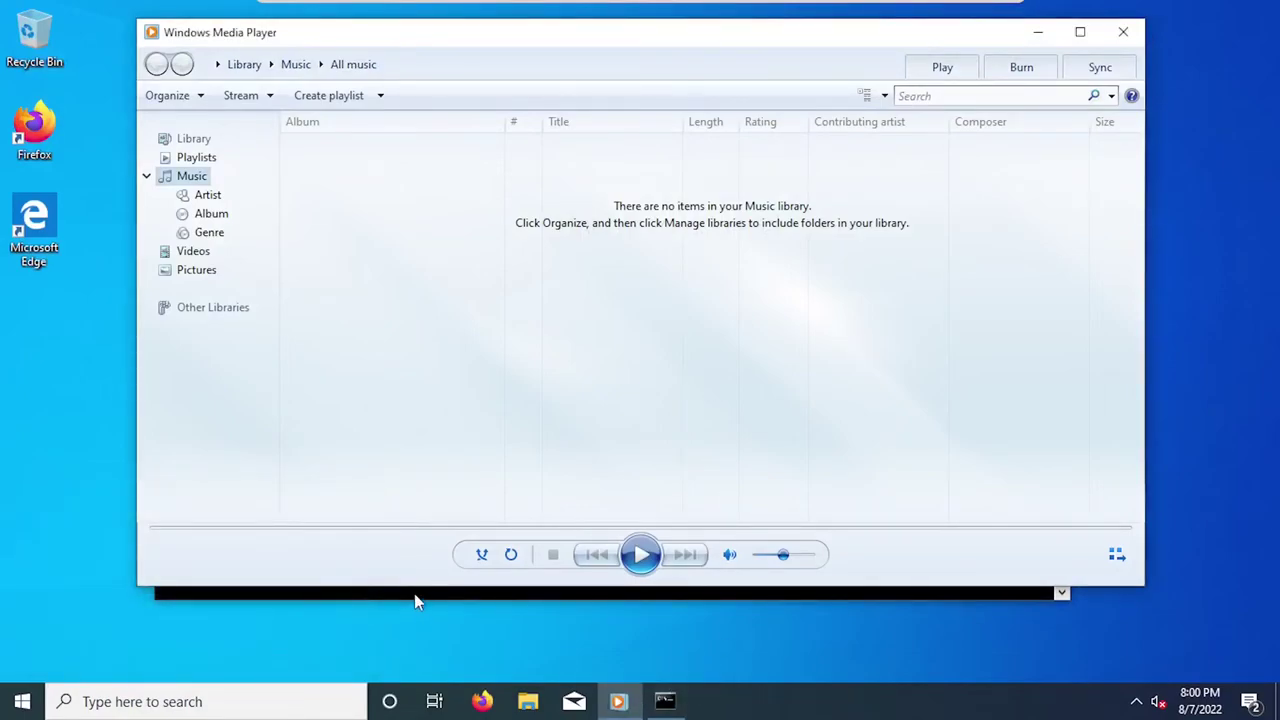
click(418, 596)
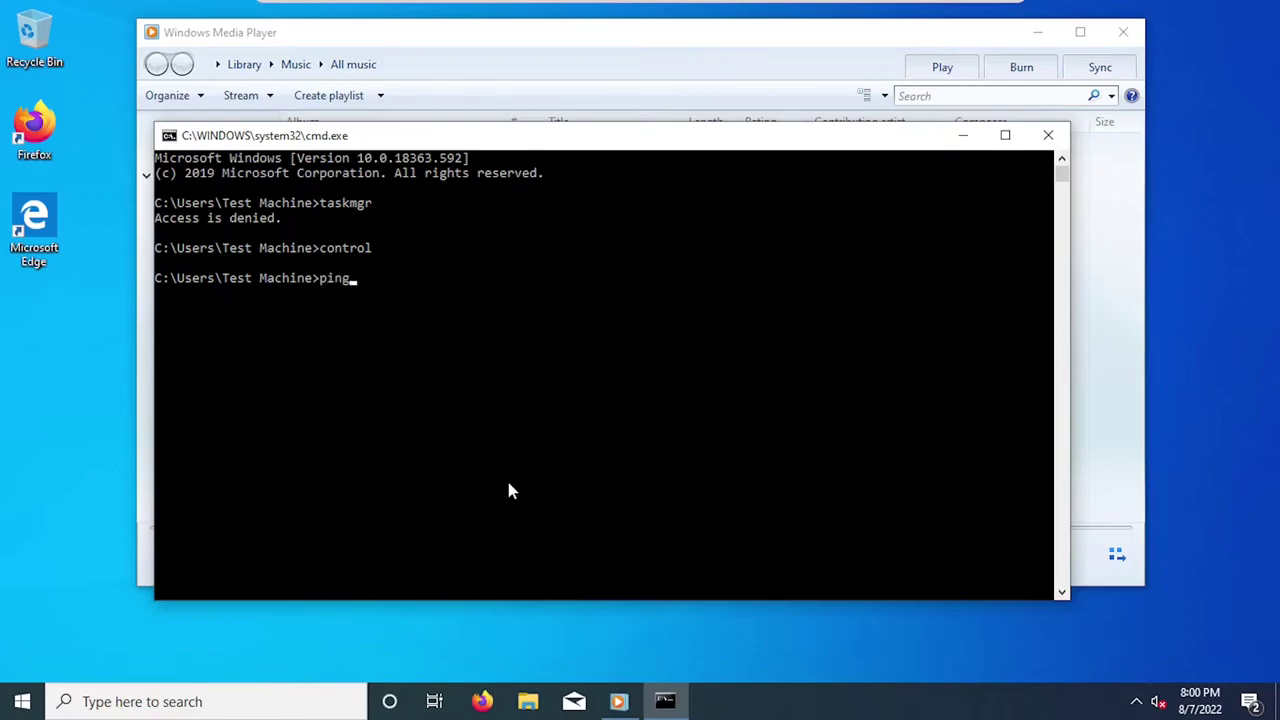
text(ping www.google.com)
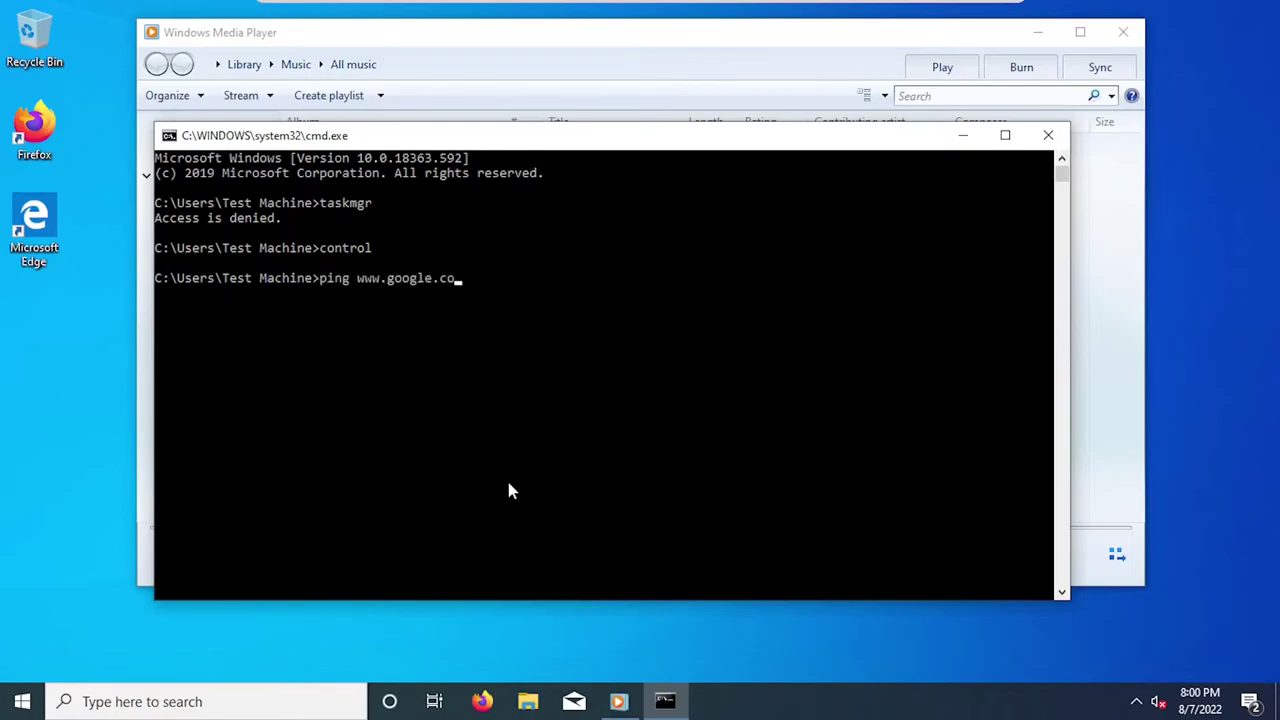
key(Return)
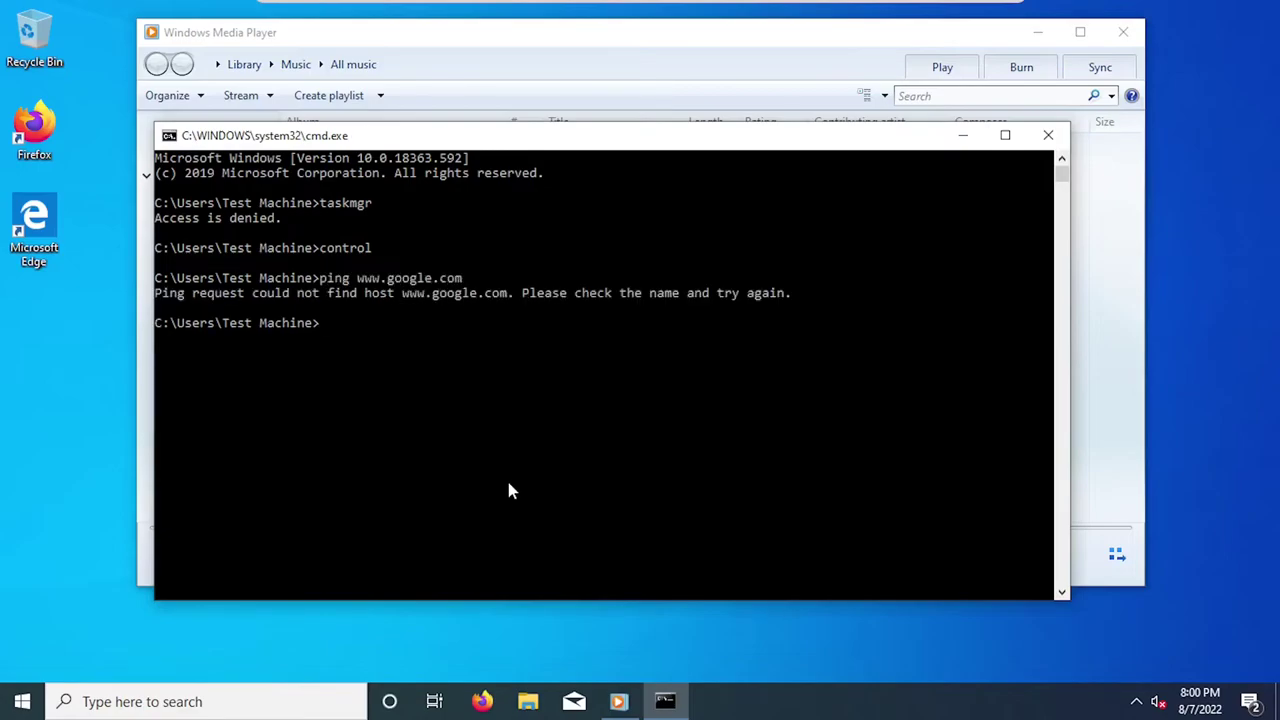
Run ifconfig and netstat to check the network, and close the Command Prompt and Windows Media Player windows.
text(ifconfig)
key(Return)
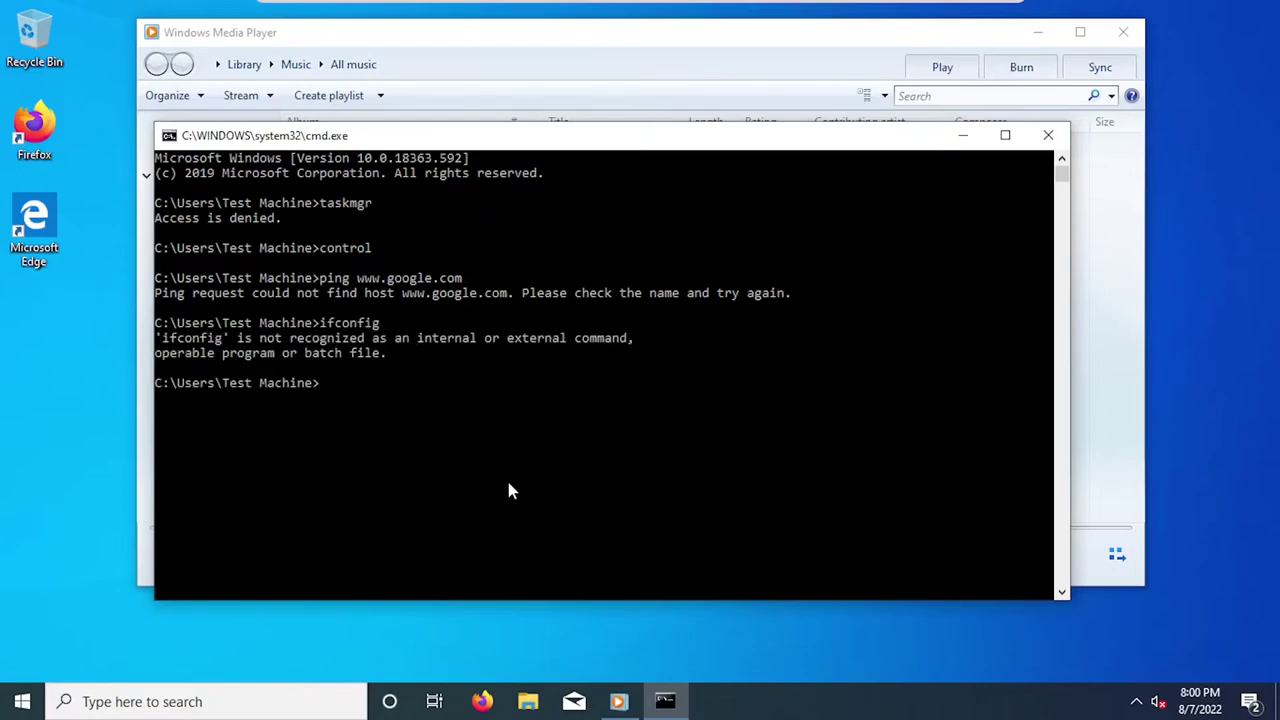
text(netstat)
key(Return)
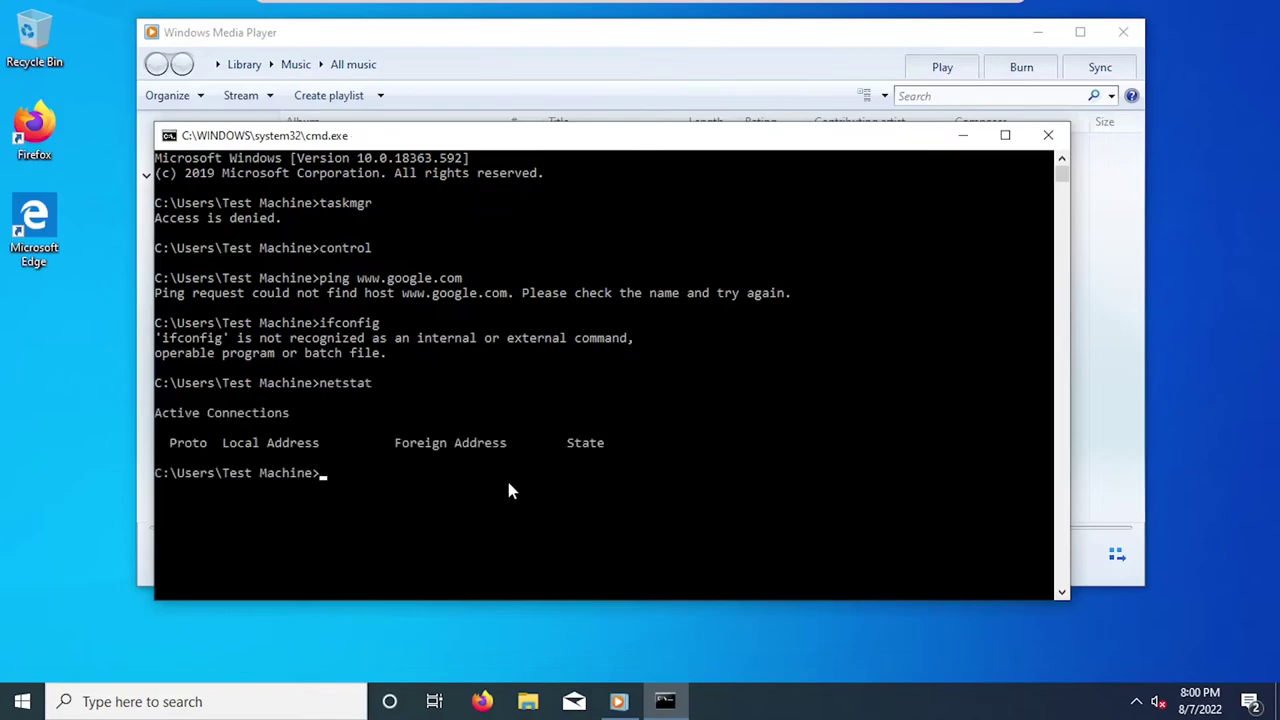
drag(271, 446, 319, 442)
click(397, 446)
click(1048, 135)
click(1123, 32)
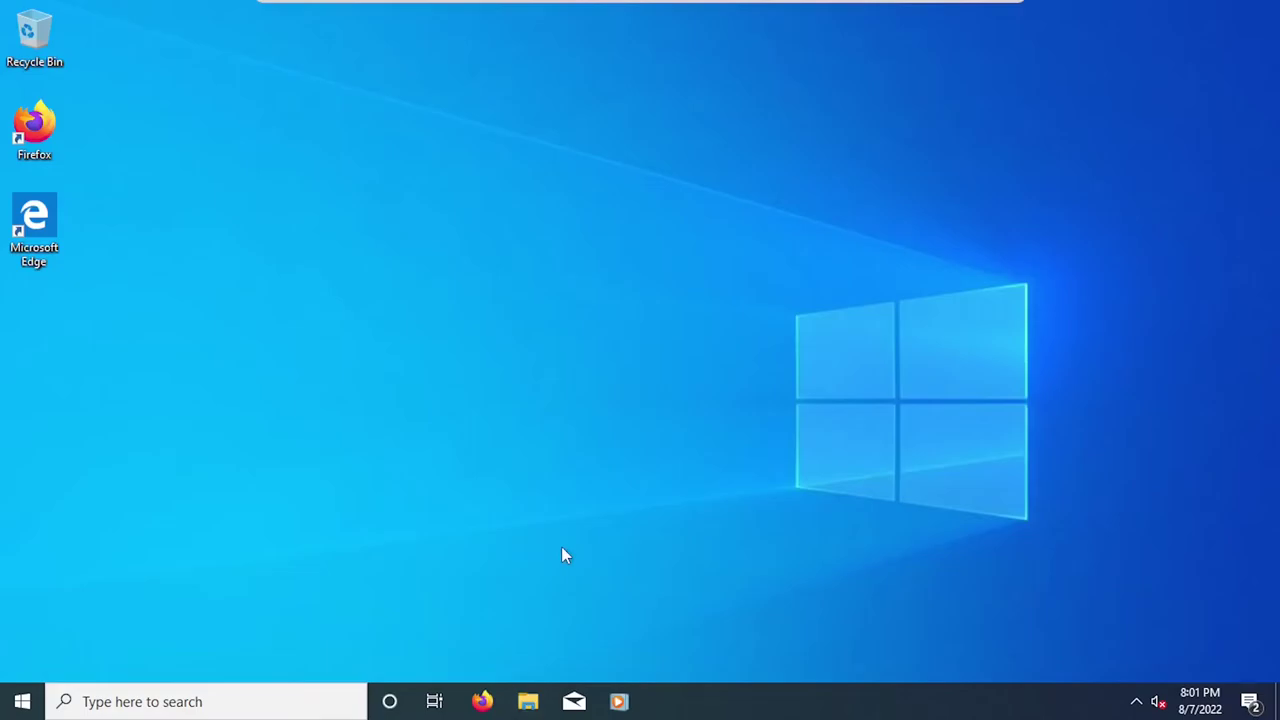
Open Local Disk (C:) in File Explorer, look into the Program Files folder and return to the drive's root.
click(528, 702)
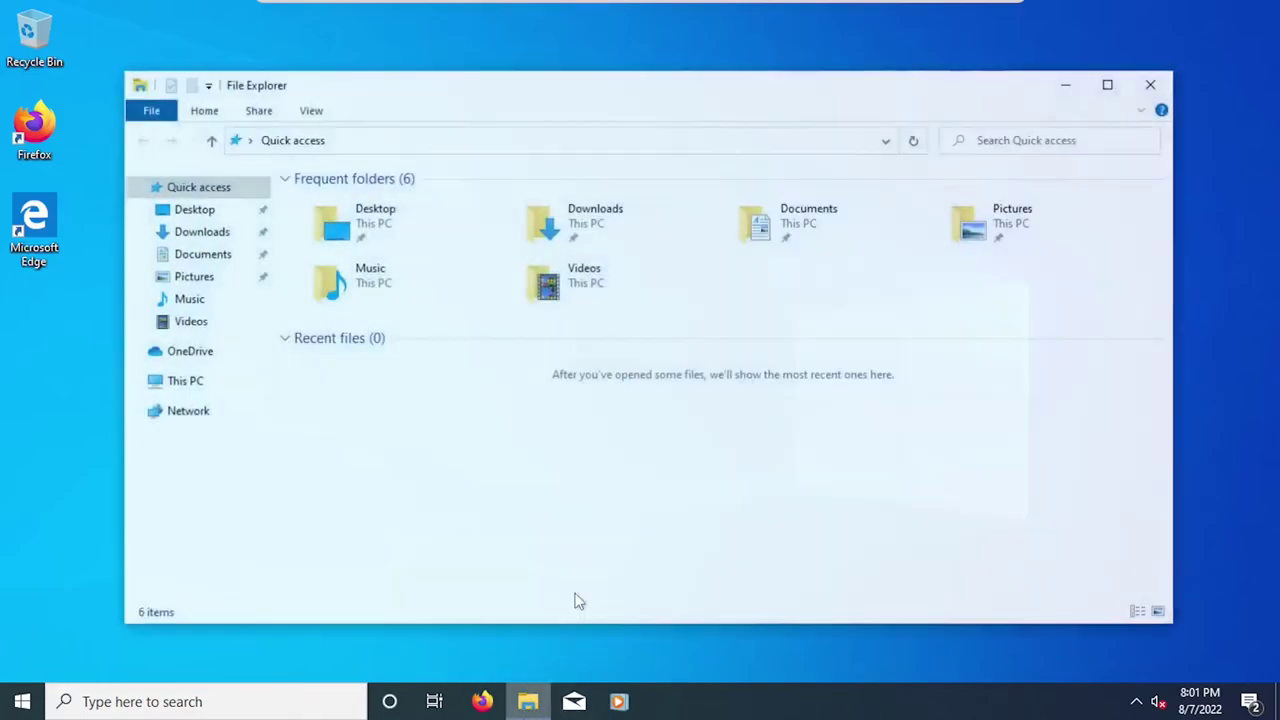
click(165, 385)
double_click(414, 418)
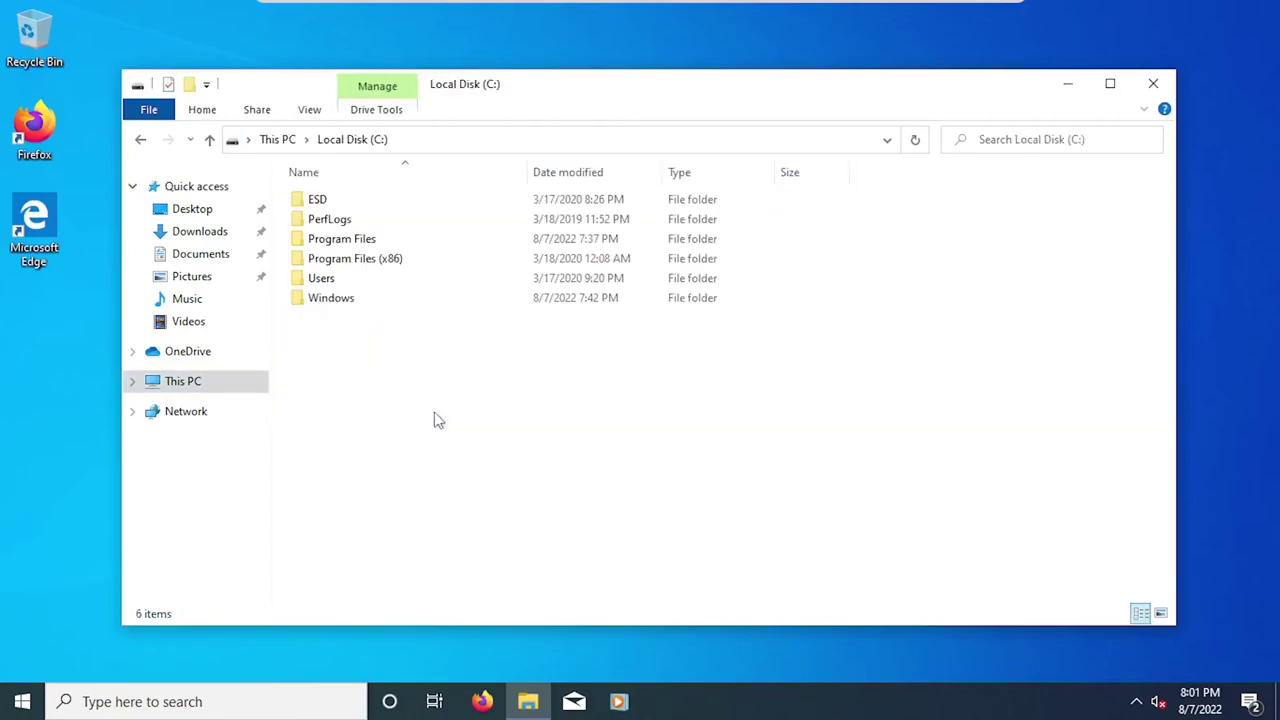
double_click(360, 239)
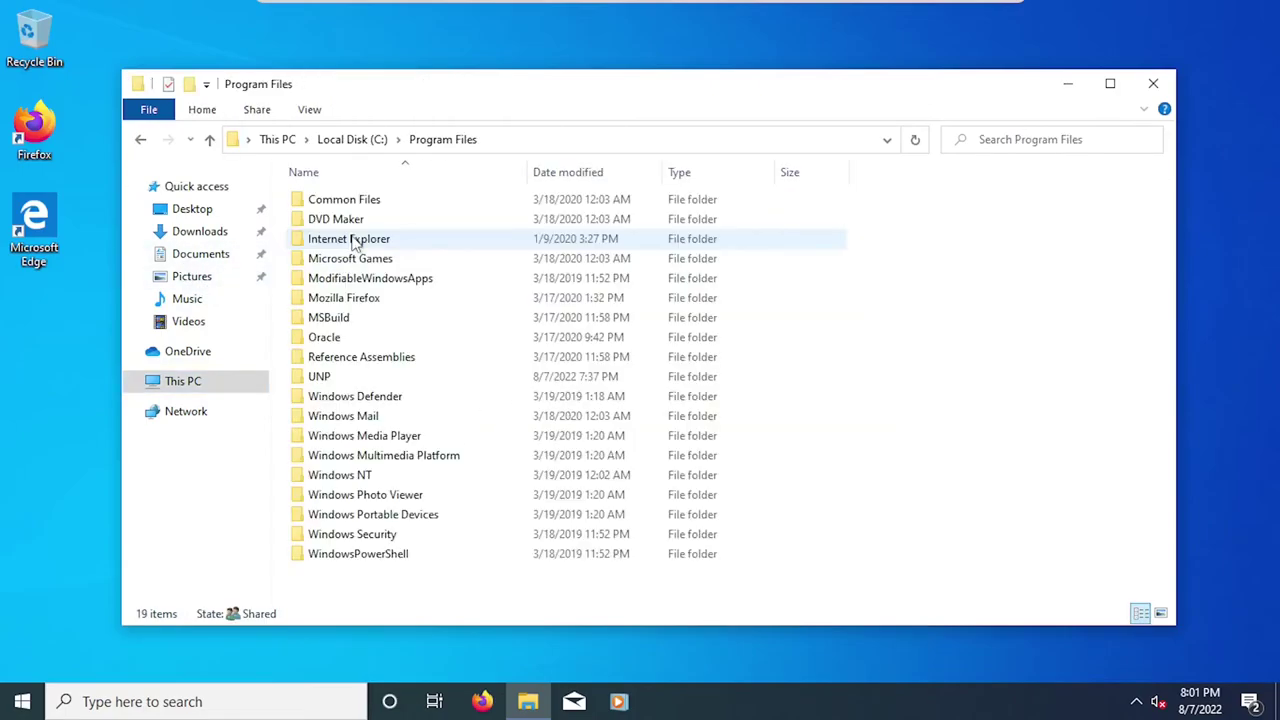
key(alt+Left)
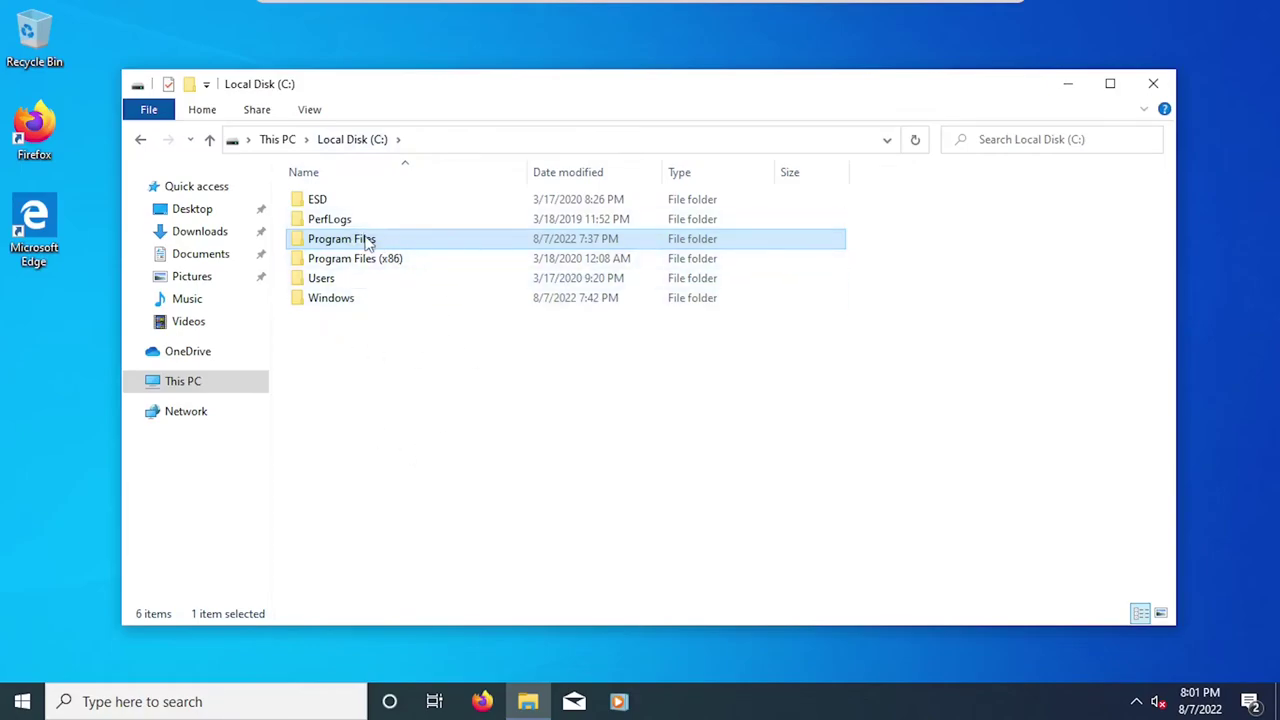
Launch WordPad with the write application in the Windows folder, and close it and File Explorer.
double_click(388, 302)
scroll(410, 420, down, 5)
scroll(428, 520, down, 15)
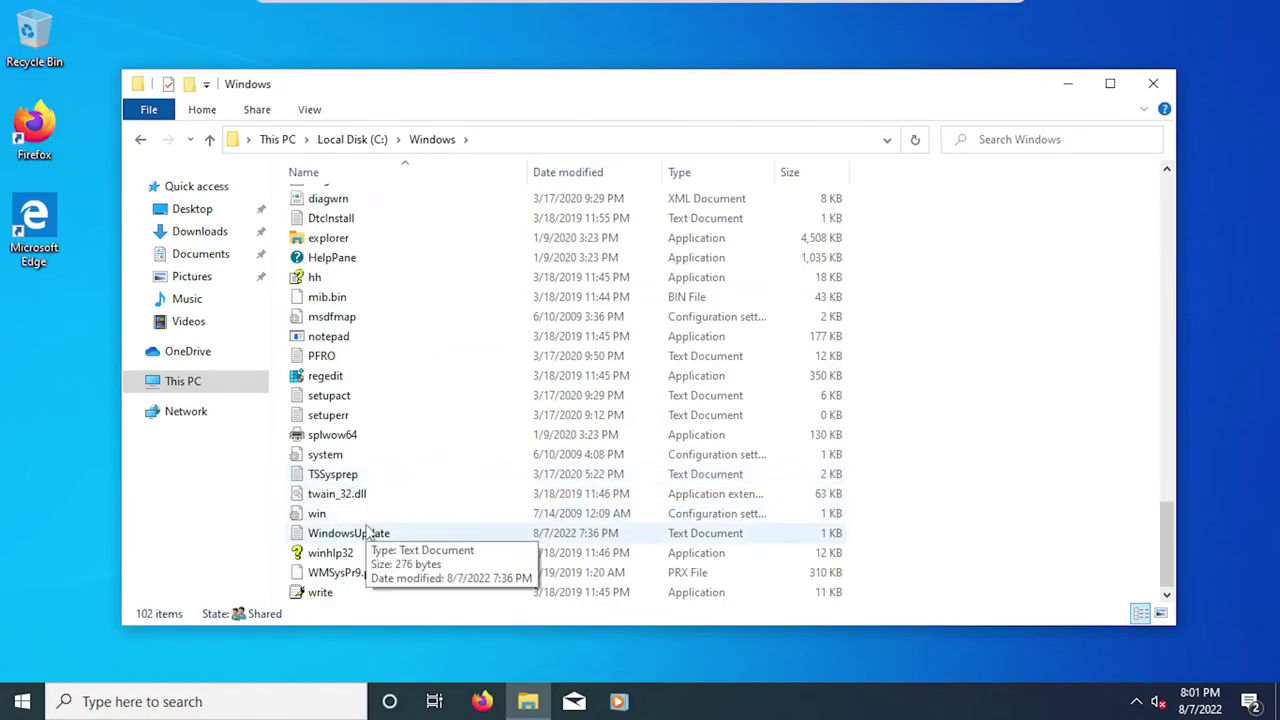
double_click(337, 592)
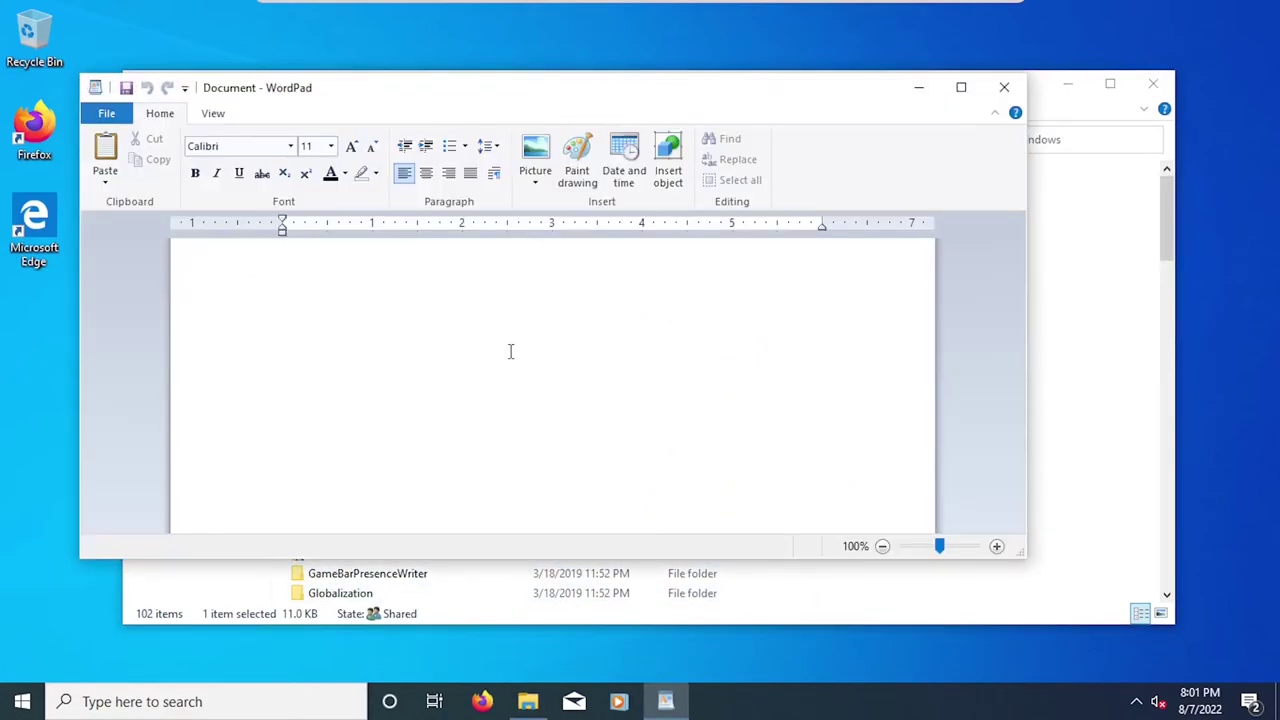
click(1004, 87)
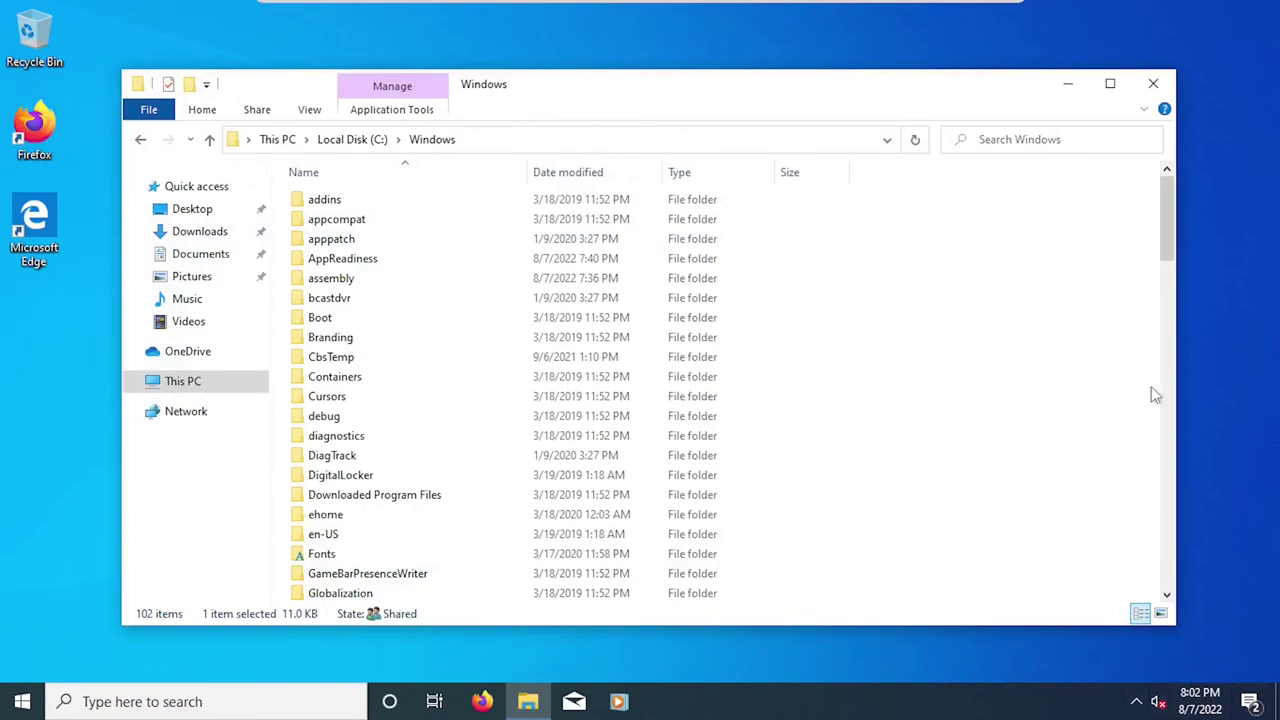
click(1152, 86)
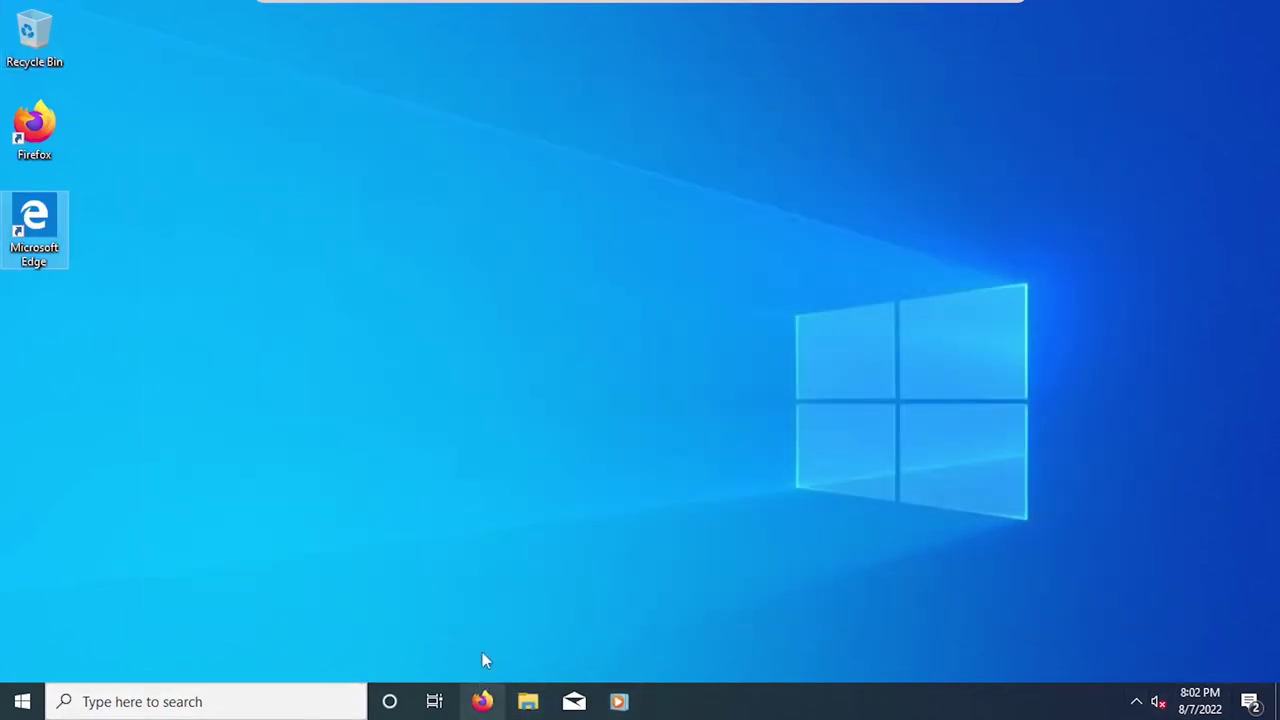
Open Control Panel by running the control command from the Run dialog.
key(super+r)
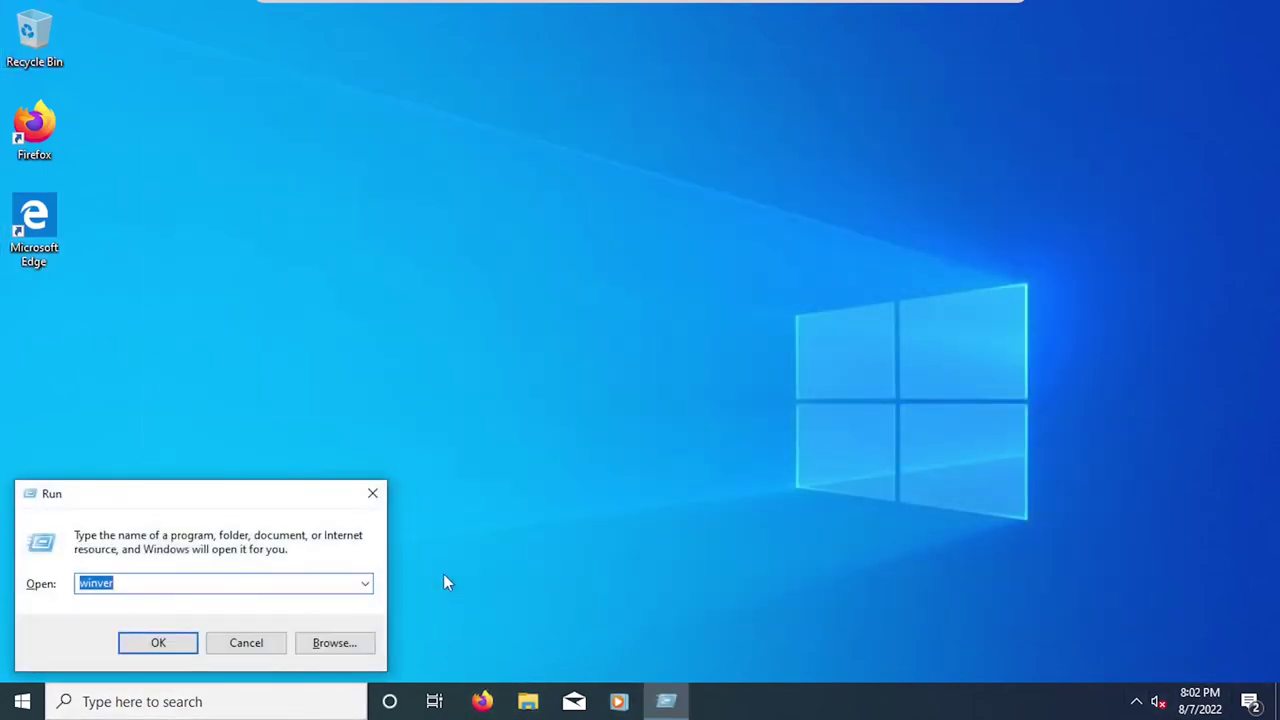
text(control)
key(Return)
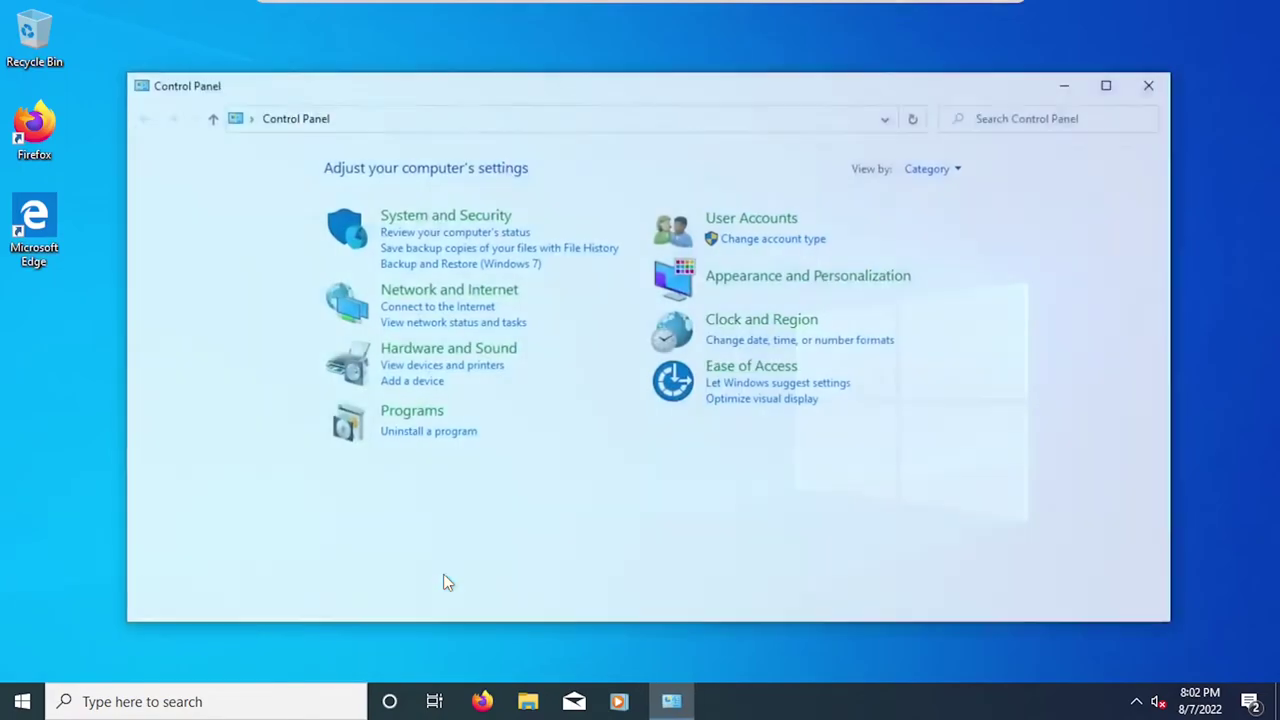
Try to open Device Manager and the computer name settings from Control Panel's System page, dismissing the first error message.
click(194, 193)
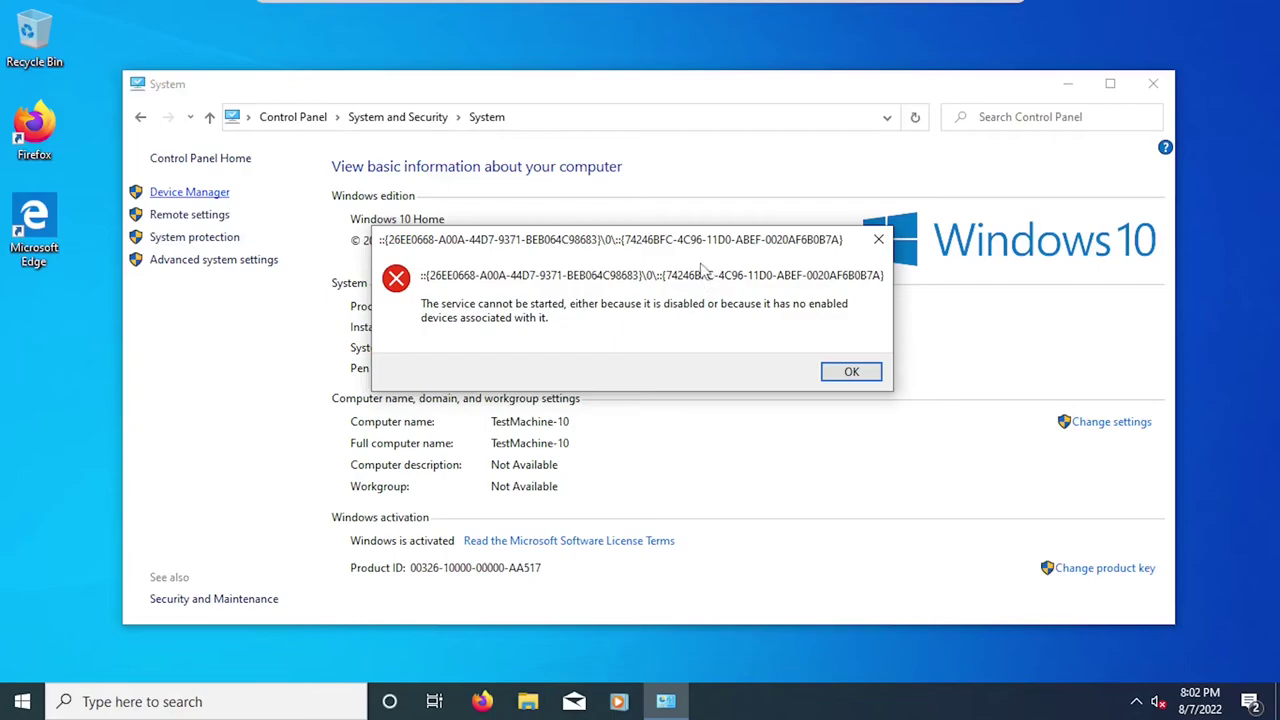
click(851, 368)
click(1131, 424)
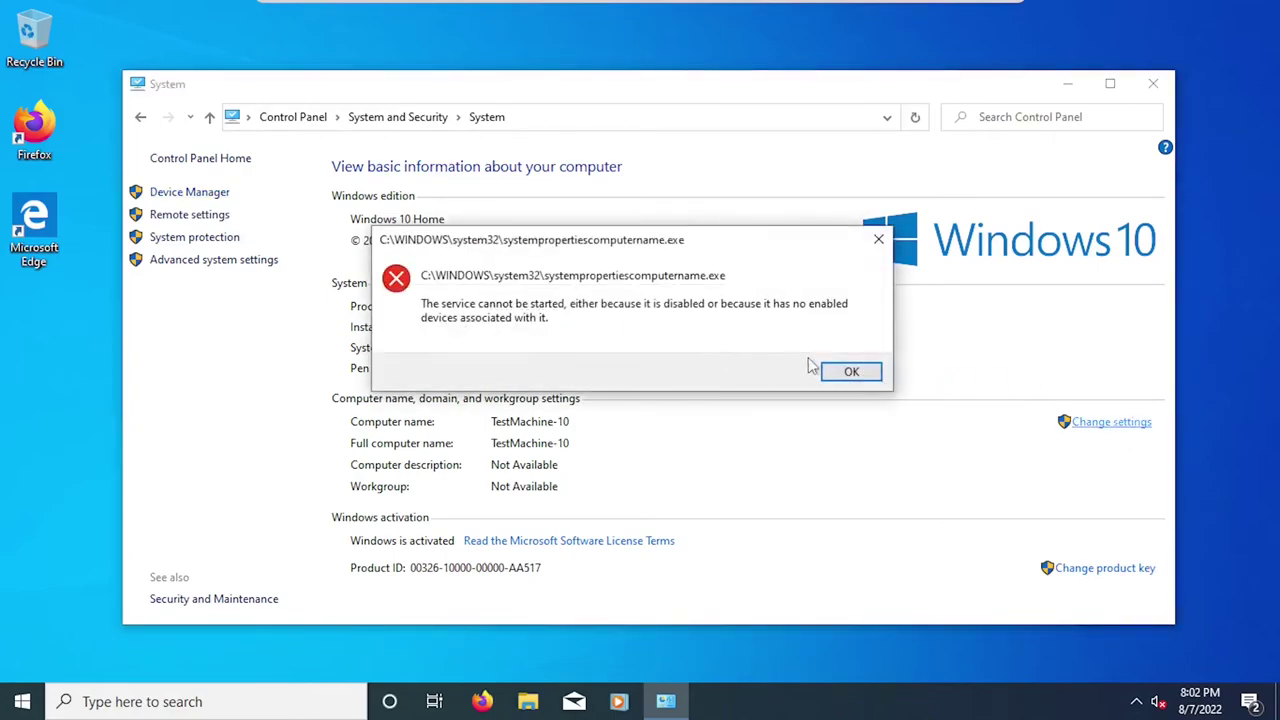
Dismiss the computer name settings error message and try to open the Start menu.
click(849, 373)
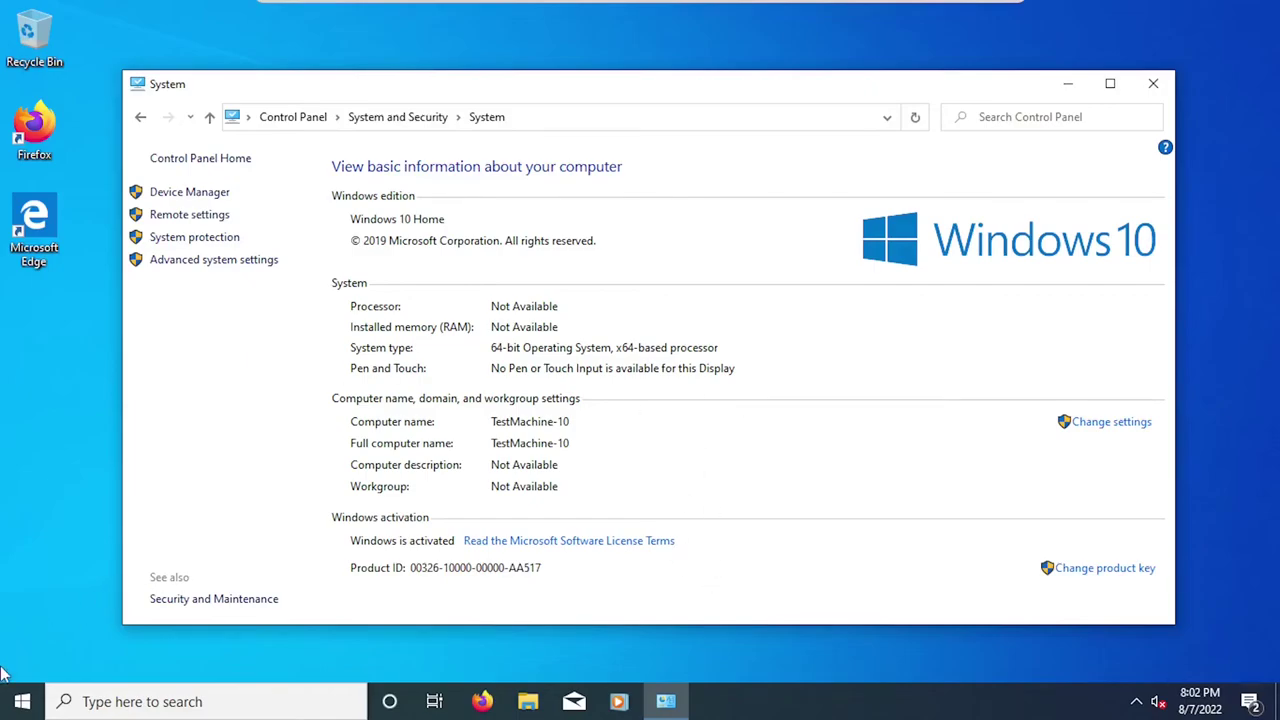
key(super)
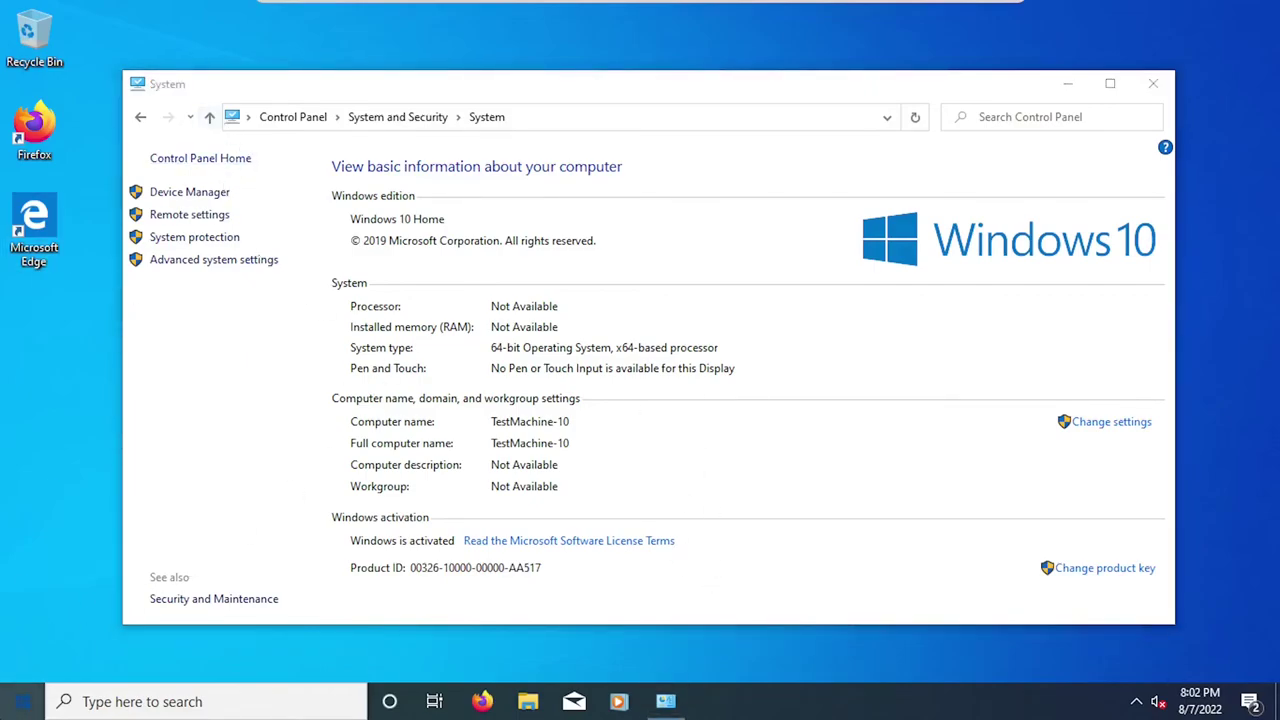
key(super)
Open the desktop's personalization settings, look through the Background page and set the beach picture as the wallpaper.
right_click(17, 370)
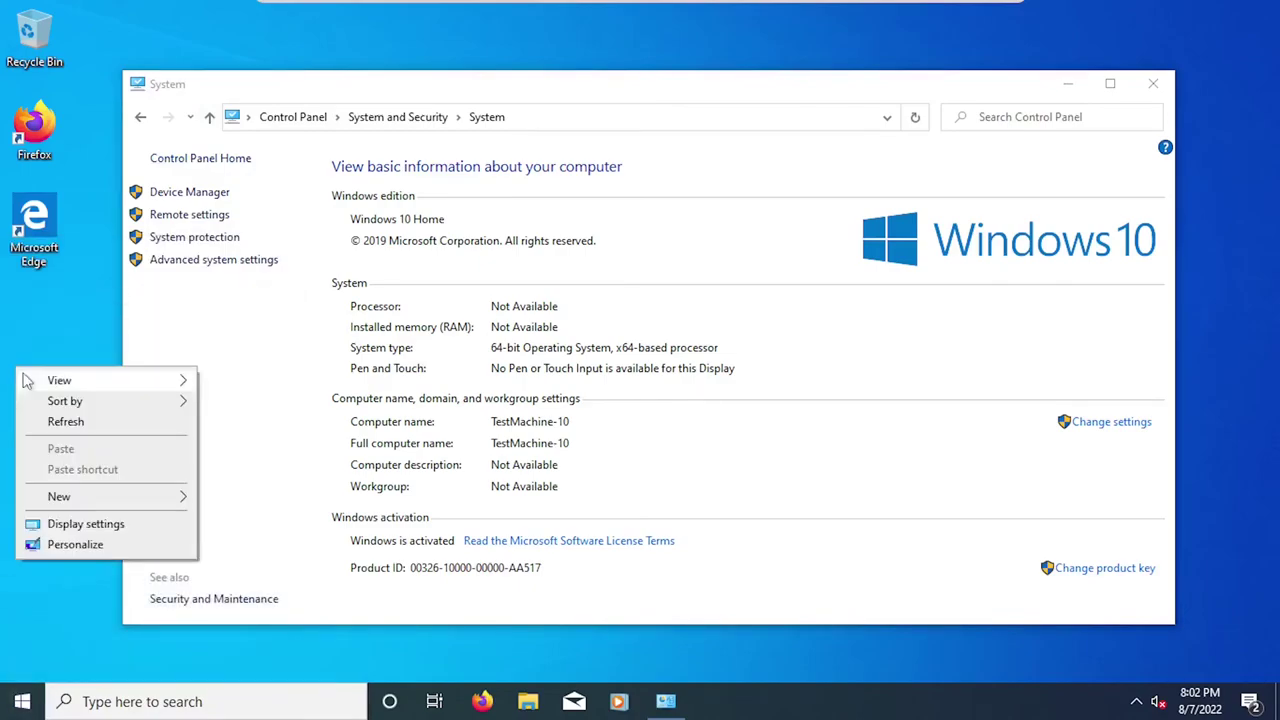
click(74, 546)
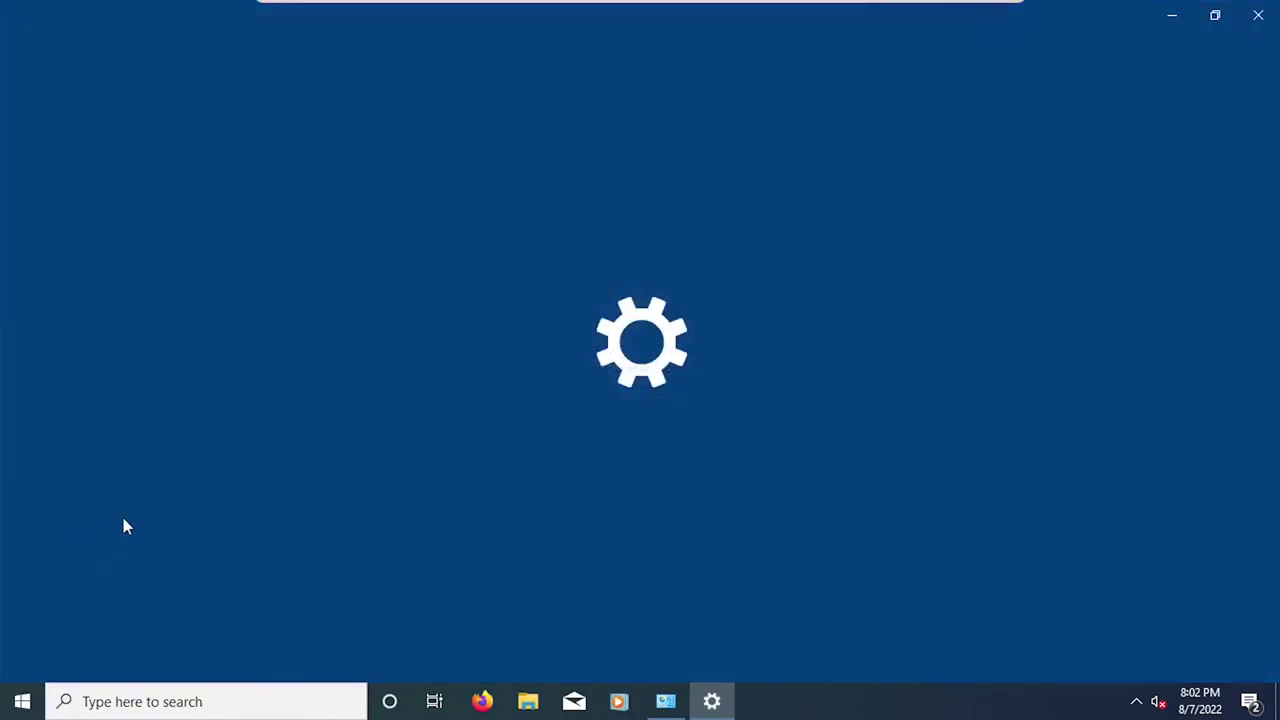
drag(1040, 30, 829, 80)
scroll(800, 346, down, 4)
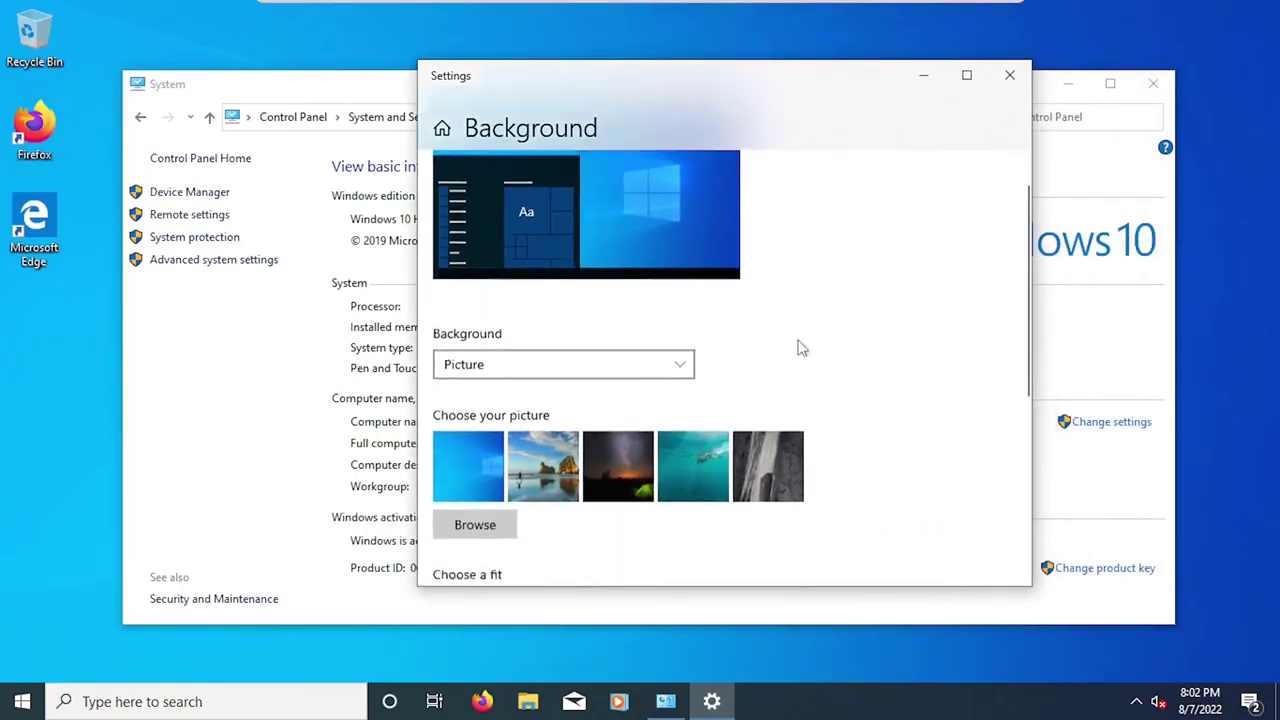
scroll(689, 346, up, 4)
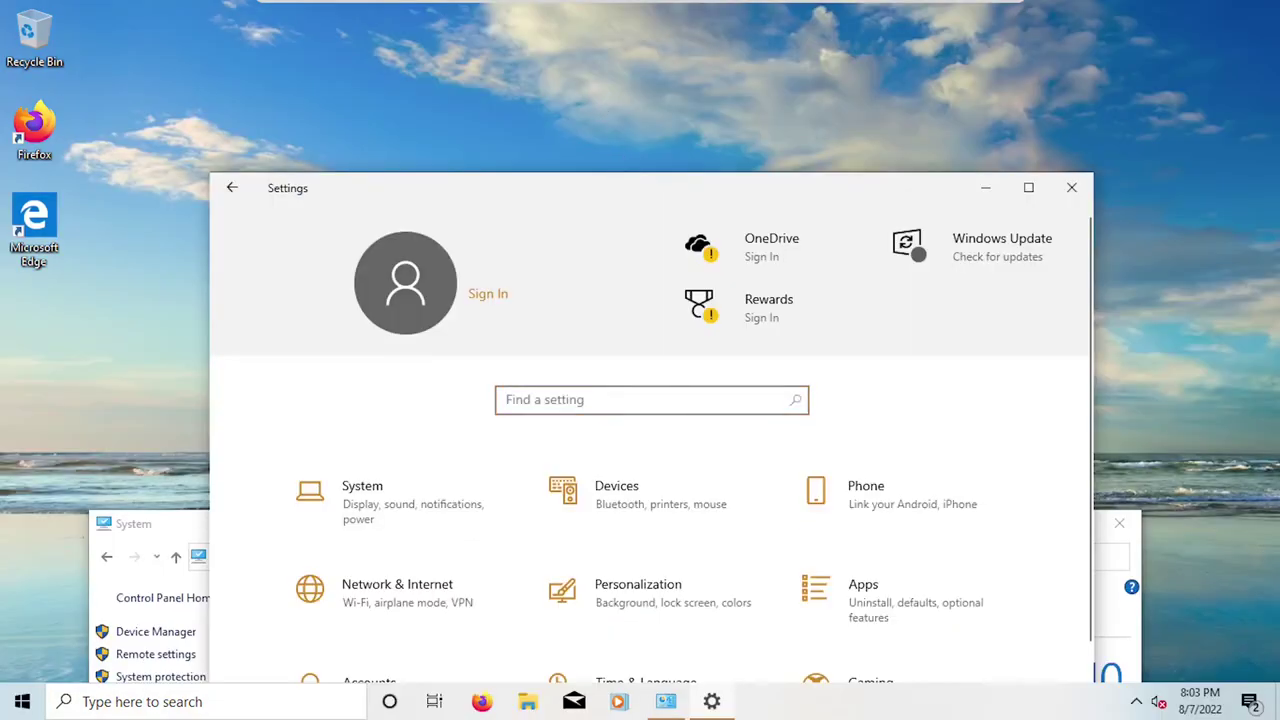
Reposition the Settings and System windows on the desktop and switch focus between them.
drag(616, 191, 495, 50)
drag(1004, 532, 1066, 162)
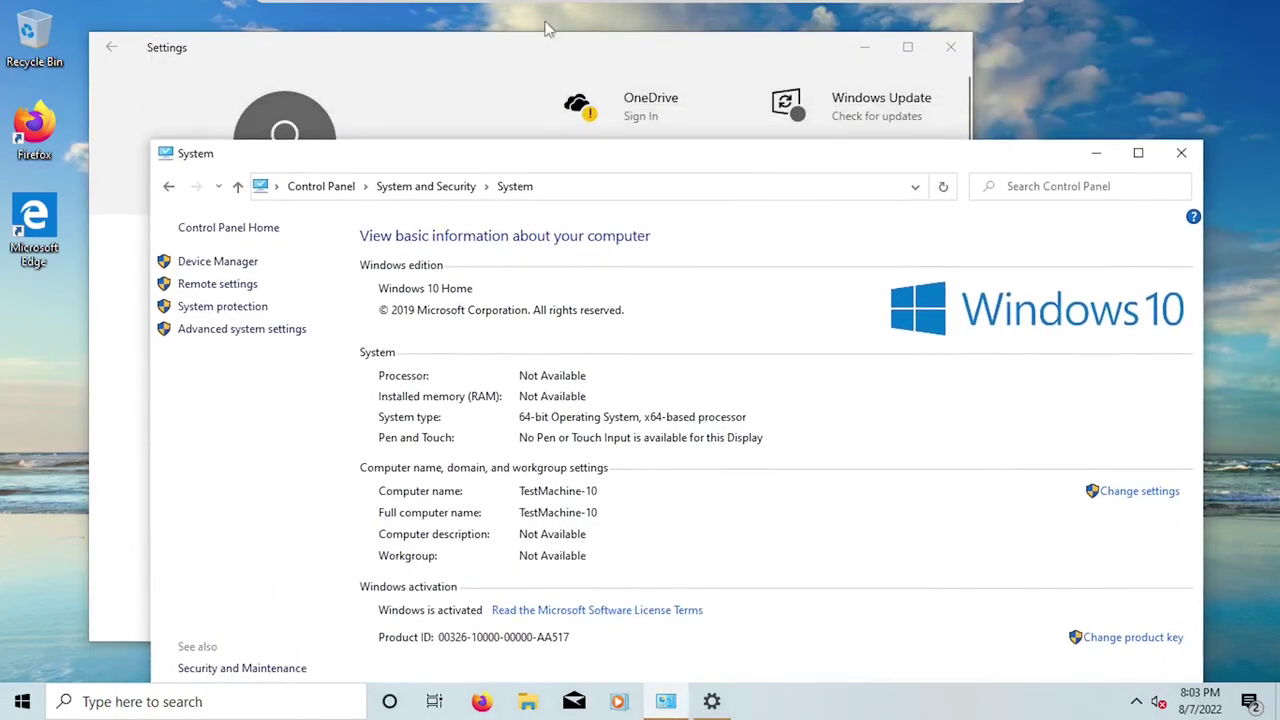
click(562, 67)
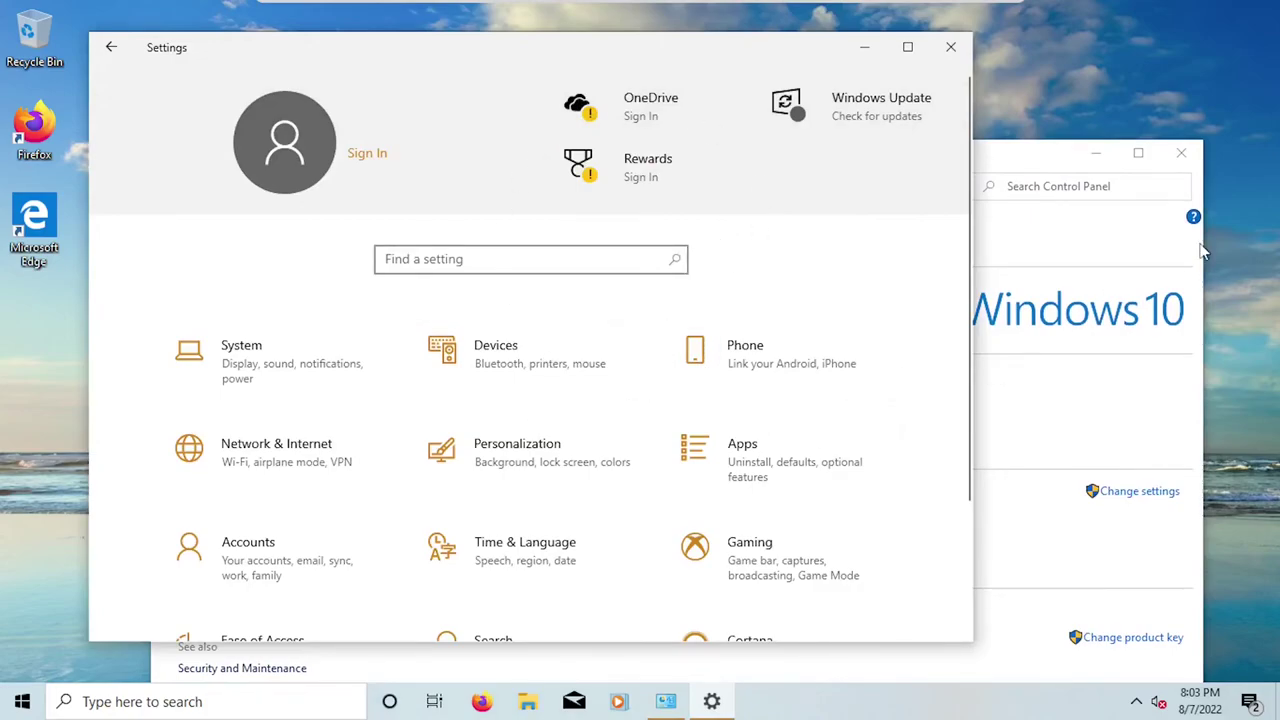
click(1087, 285)
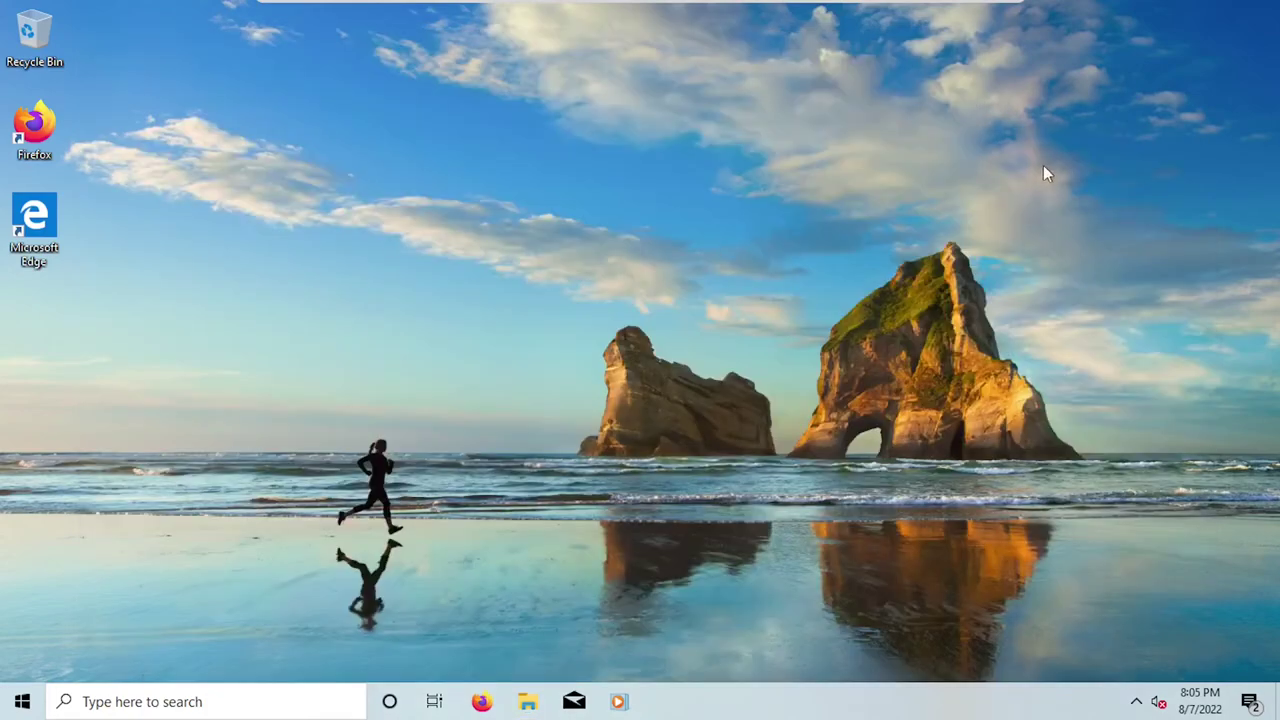
drag(1043, 165, 968, 406)
drag(1113, 514, 629, 196)
View the Windows Security notifications in the action center and close it.
click(1252, 702)
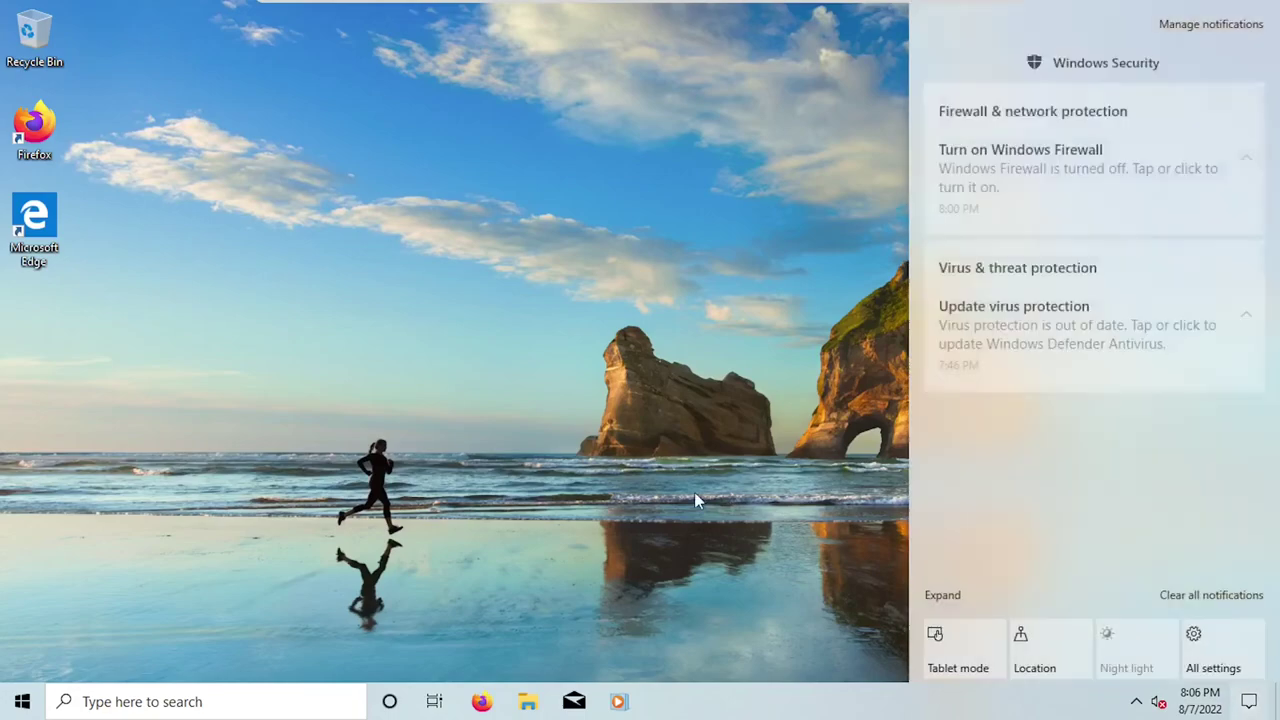
click(793, 398)
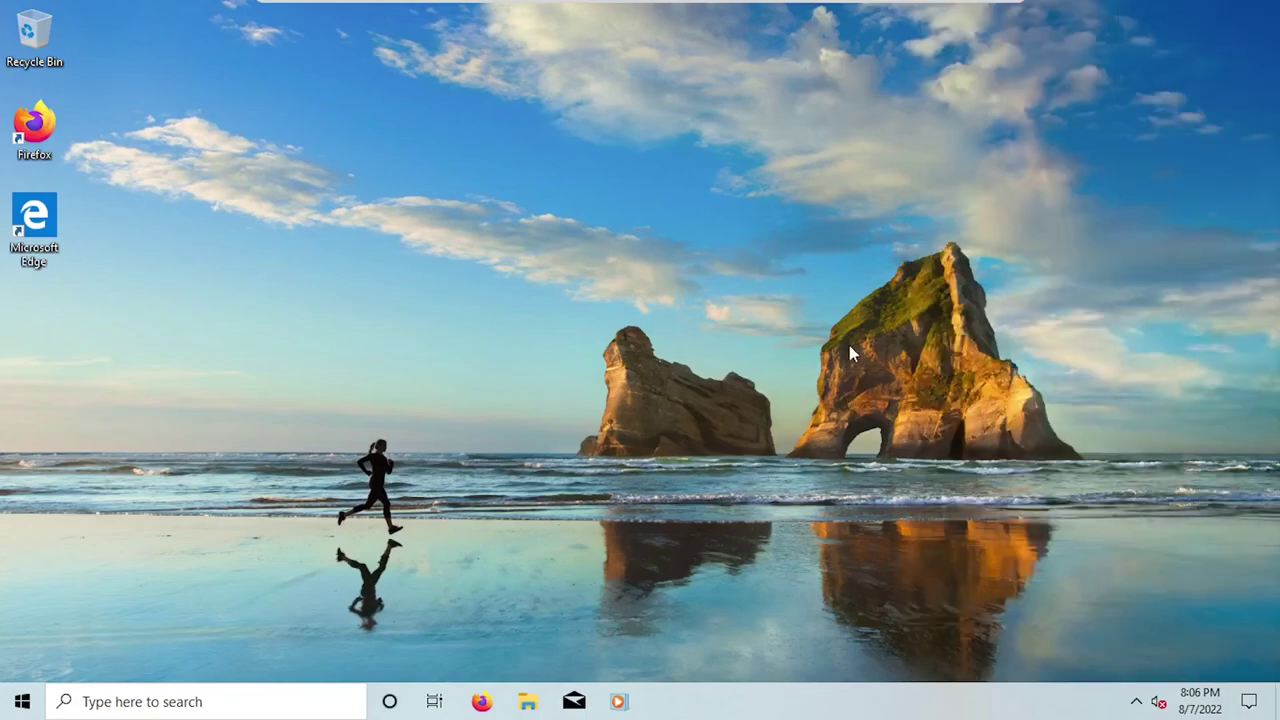
drag(1101, 468, 1131, 485)
drag(507, 263, 1058, 386)
drag(1104, 497, 555, 242)
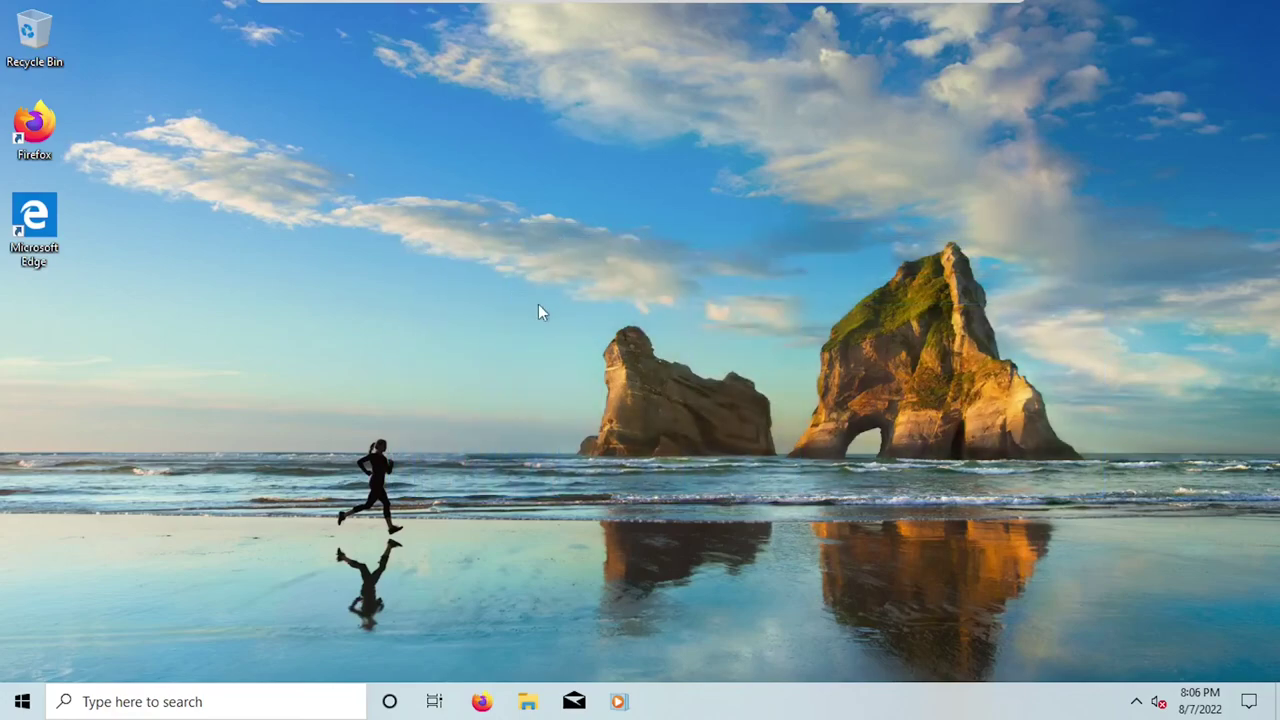